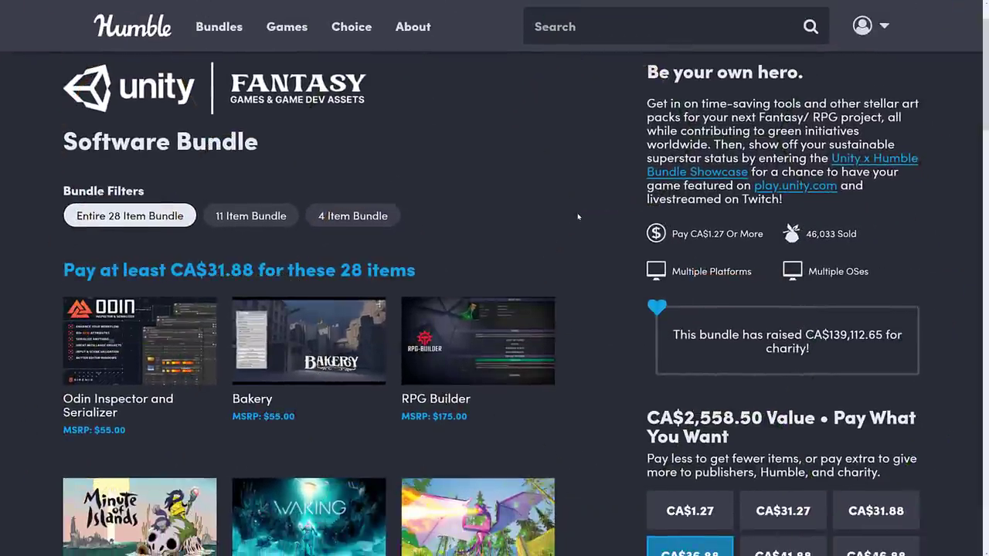
Scroll through all 28 Fantasy bundle items down to Medieval Houses Modular Vol 1 ($39.99).
scroll(578, 217, down, 1)
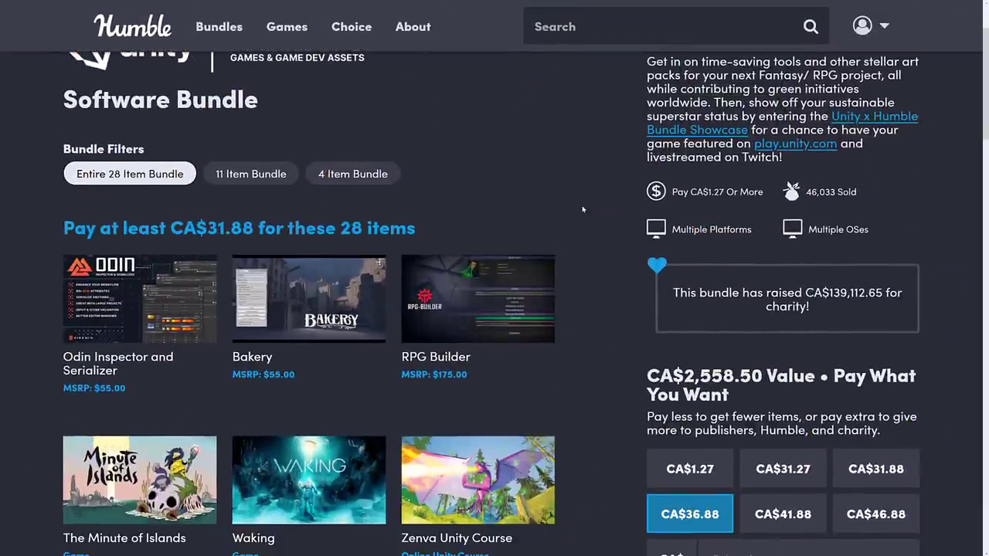
scroll(583, 209, up, 1)
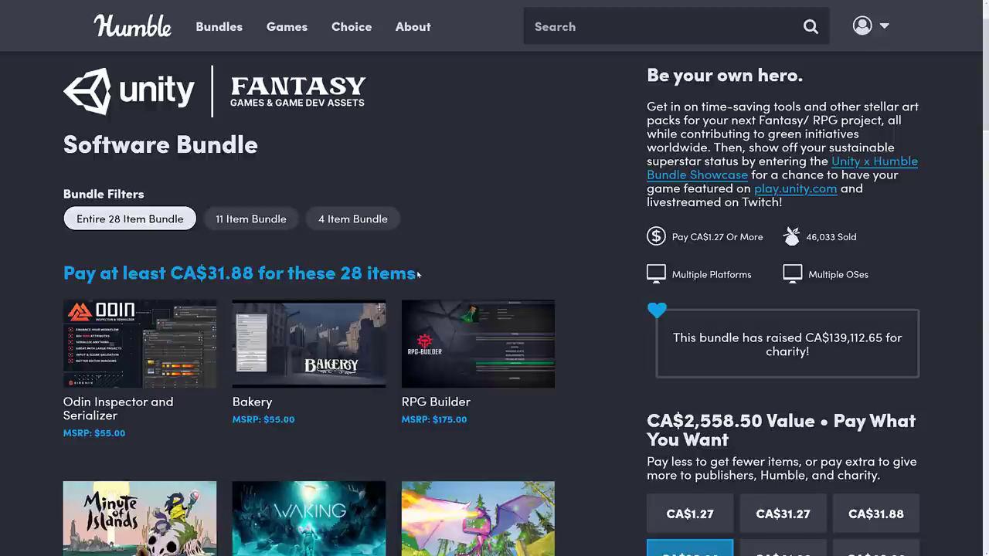
scroll(479, 278, down, 4)
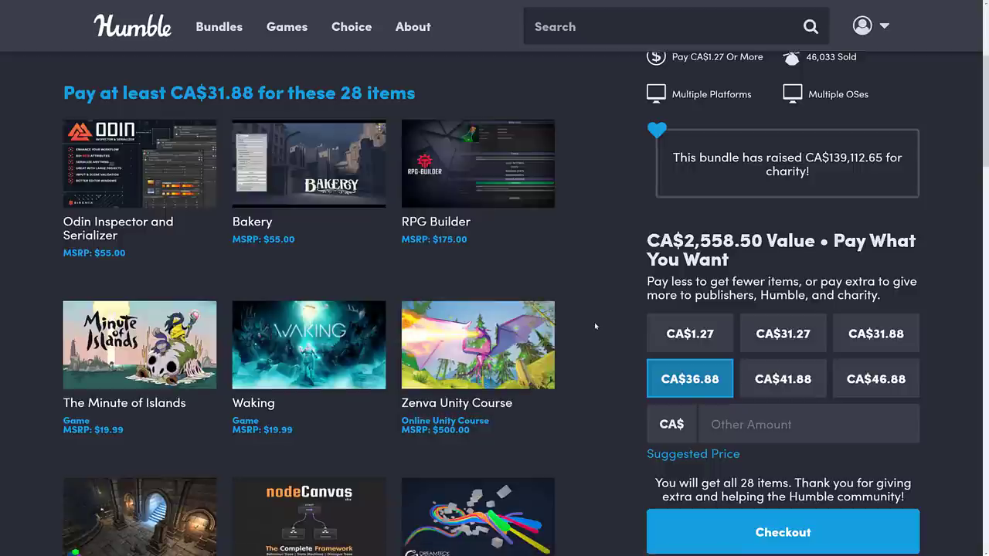
scroll(652, 349, down, 1)
scroll(651, 348, down, 2)
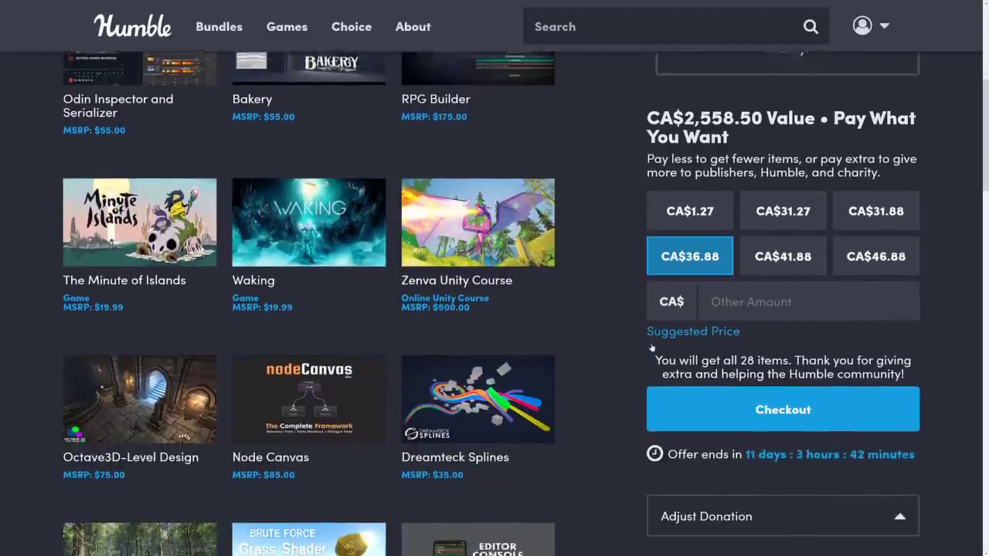
scroll(652, 348, down, 3)
scroll(652, 349, down, 5)
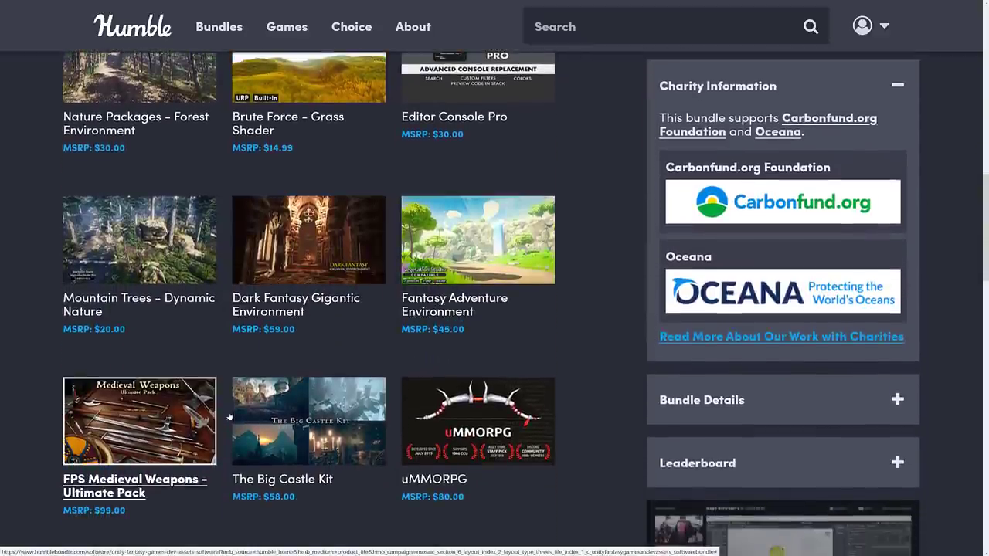
scroll(287, 418, down, 4)
scroll(293, 398, down, 3)
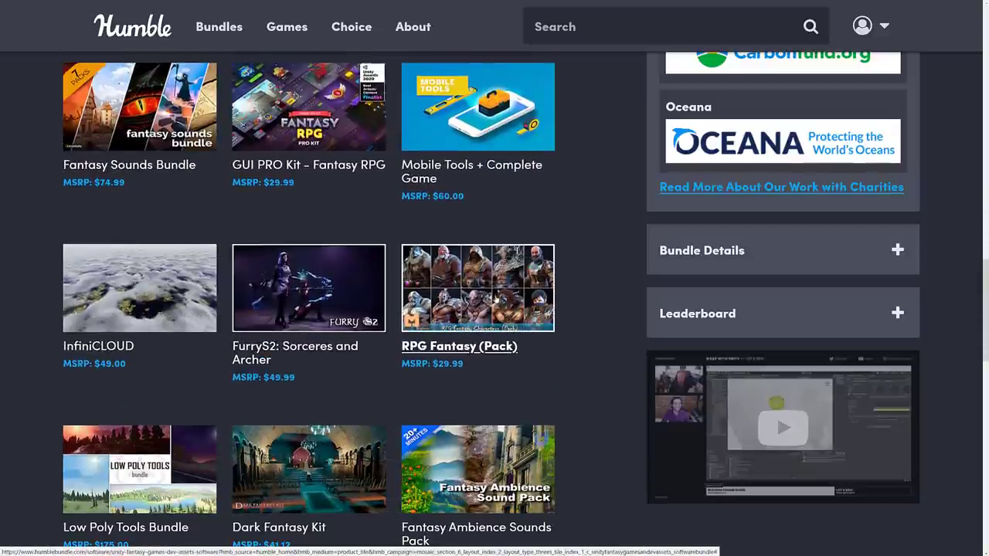
scroll(364, 316, down, 2)
scroll(159, 340, down, 2)
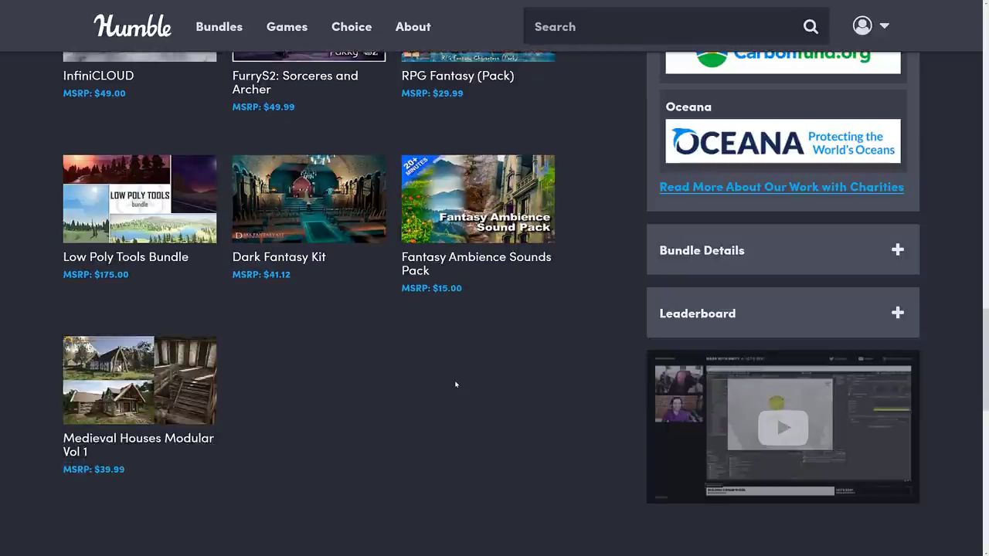
Glance at the Unity FPS bundle page, then switch back to the Unity project window.
key(Home)
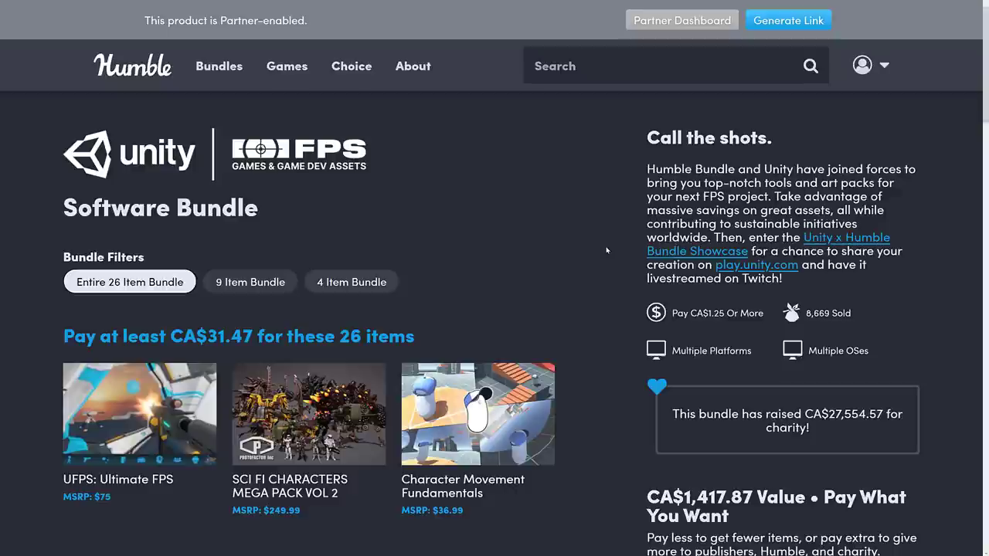
scroll(608, 249, down, 1)
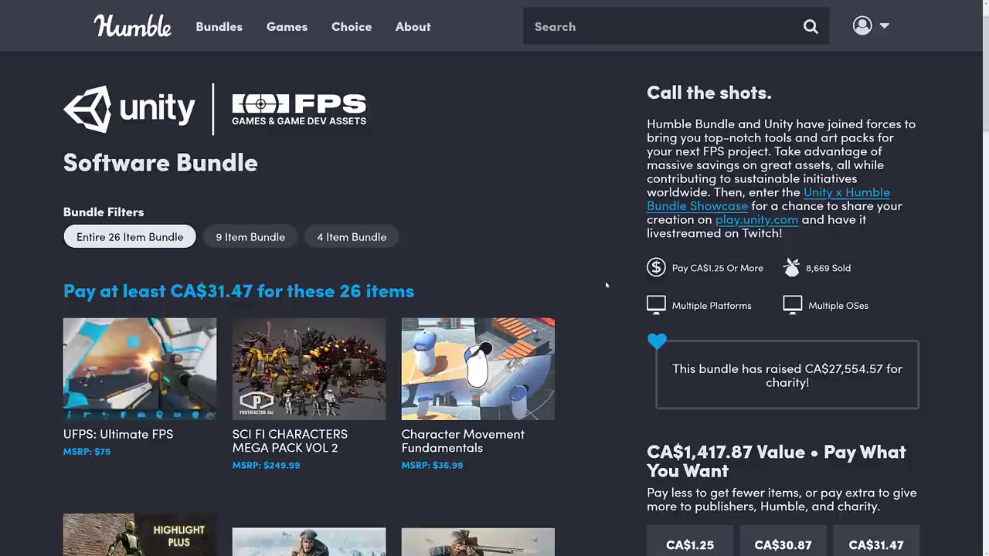
key(alt+Tab)
key(alt+Tab)
key(alt+Tab)
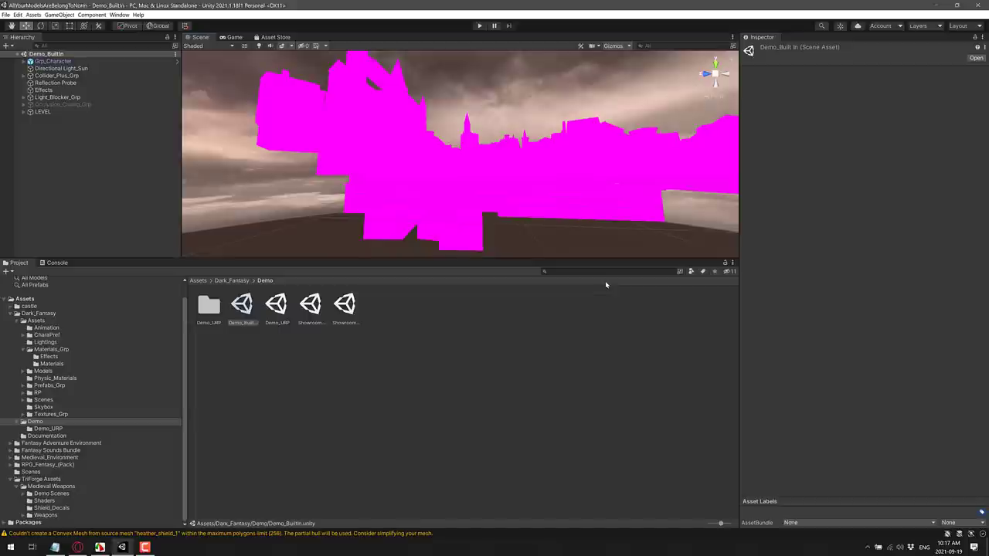
Enlarge the Scene view around the magenta castle and check the Dark_Fantasy Documentation PDF.
mouse_move(582, 245)
right_down()
mouse_move(567, 161)
mouse_move(579, 239)
right_up()
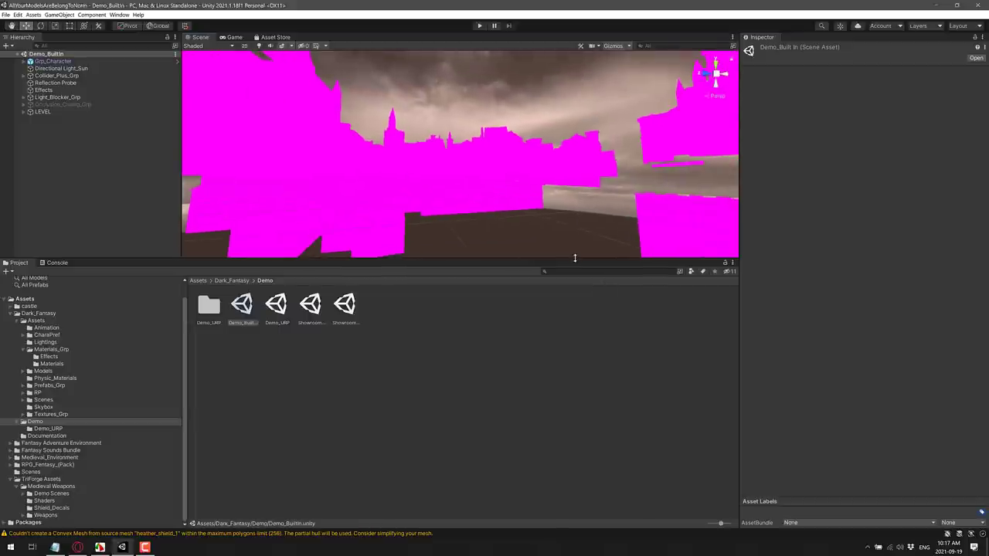
drag(575, 258, 575, 388)
right_drag(464, 301, 489, 294)
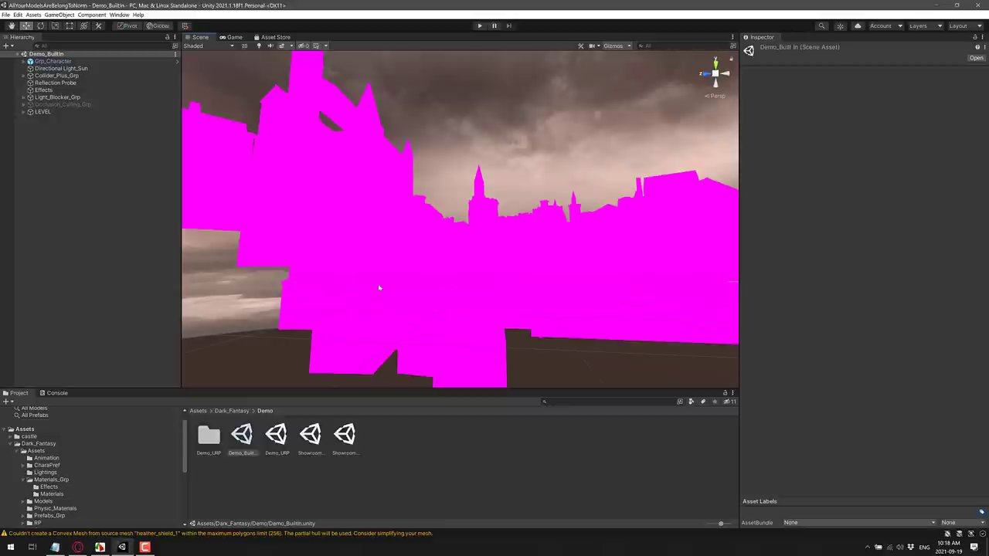
click(242, 411)
double_click(284, 437)
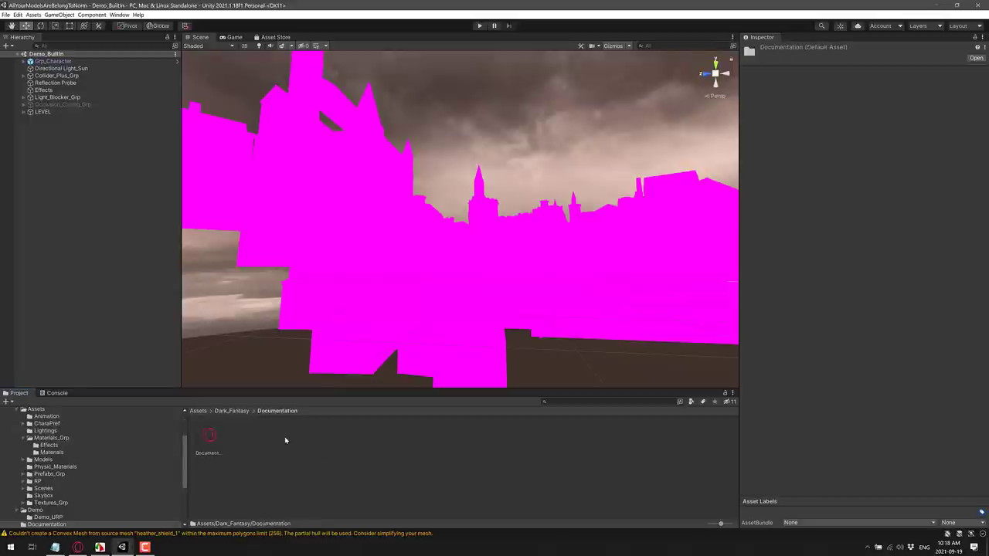
click(204, 443)
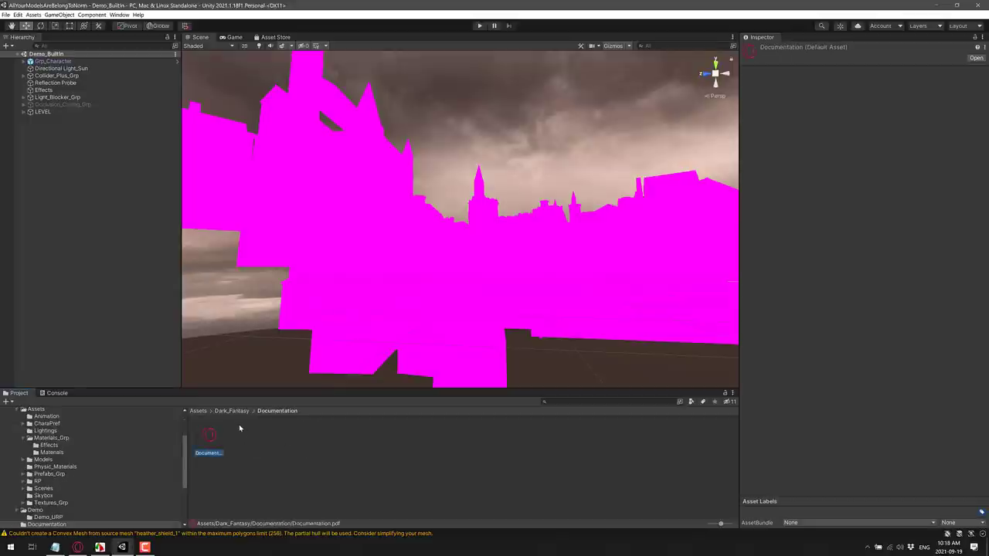
Browse to Dark_Fantasy > Assets > Materials_Grp > Materials.
click(235, 412)
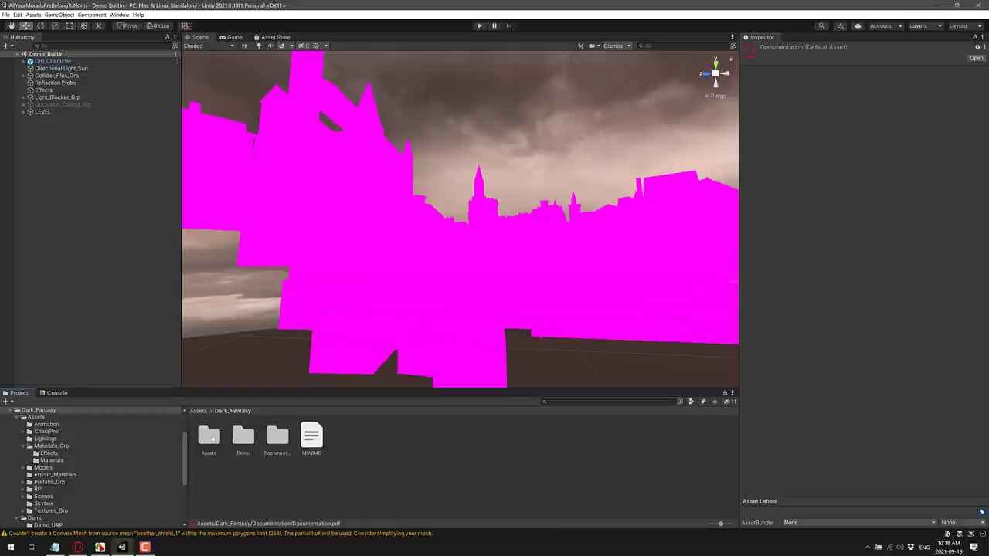
double_click(212, 438)
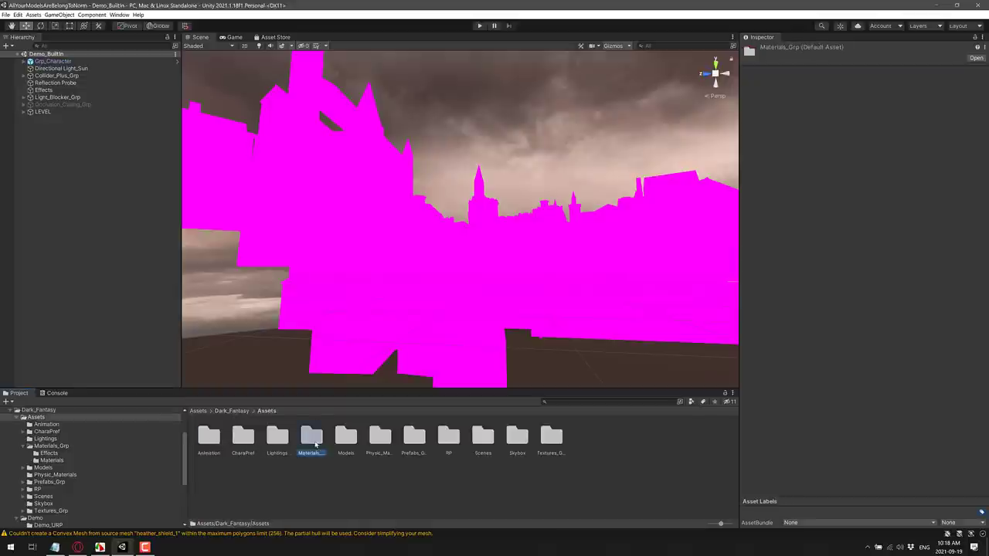
double_click(313, 444)
double_click(243, 437)
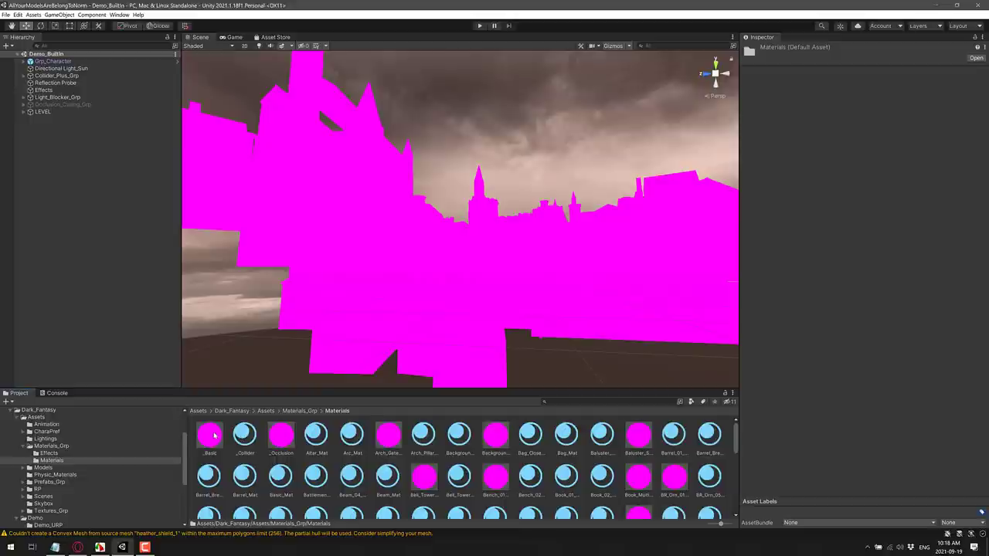
Select all 121 materials and switch them to the Standard shader.
key(ctrl+a)
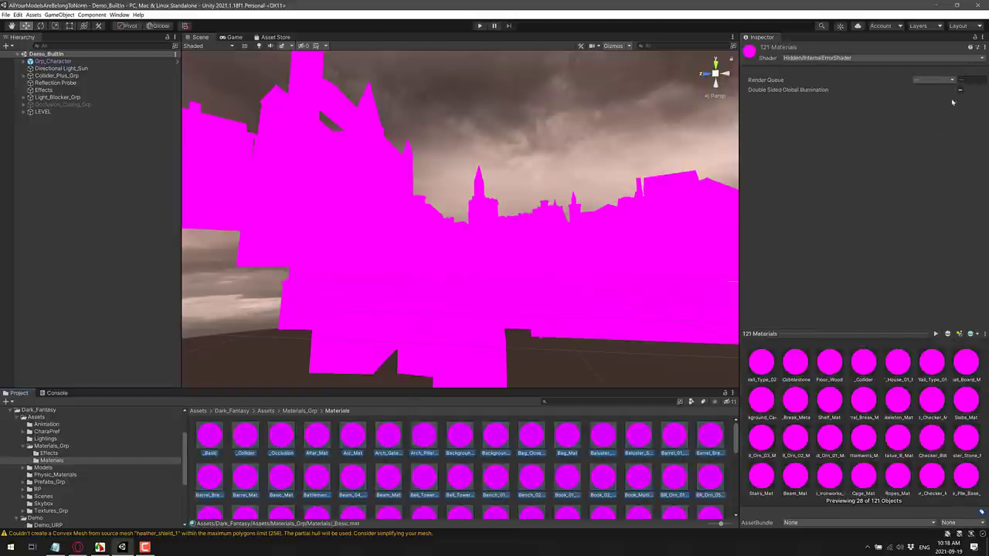
click(983, 59)
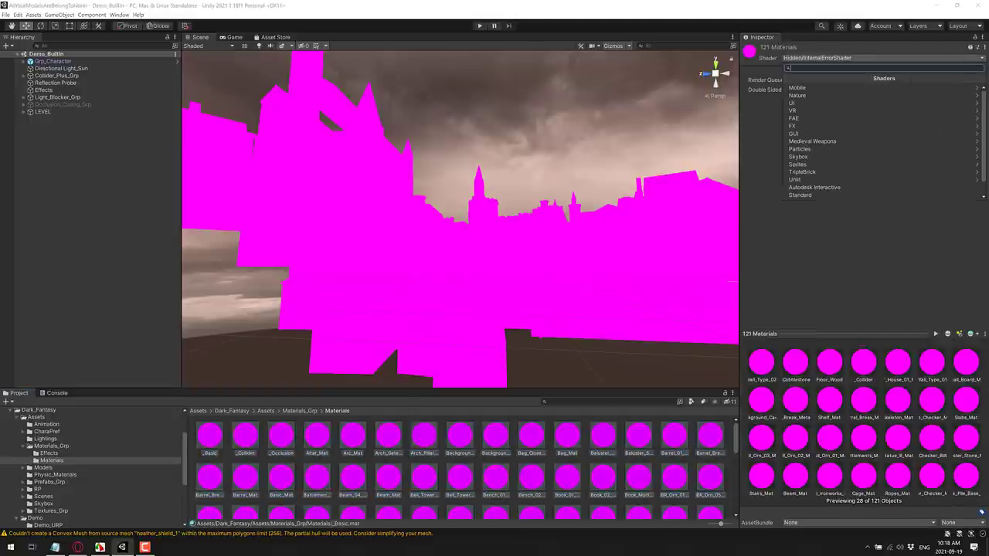
click(803, 195)
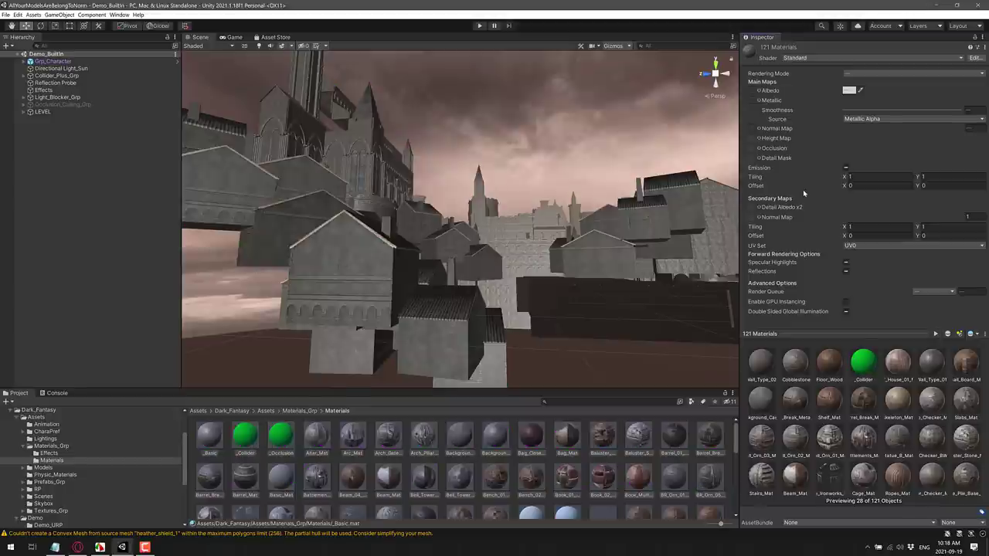
Fly around the cathedral, staircase and fireplace to inspect the textures, then return to Dark_Fantasy.
right_drag(524, 202, 488, 192)
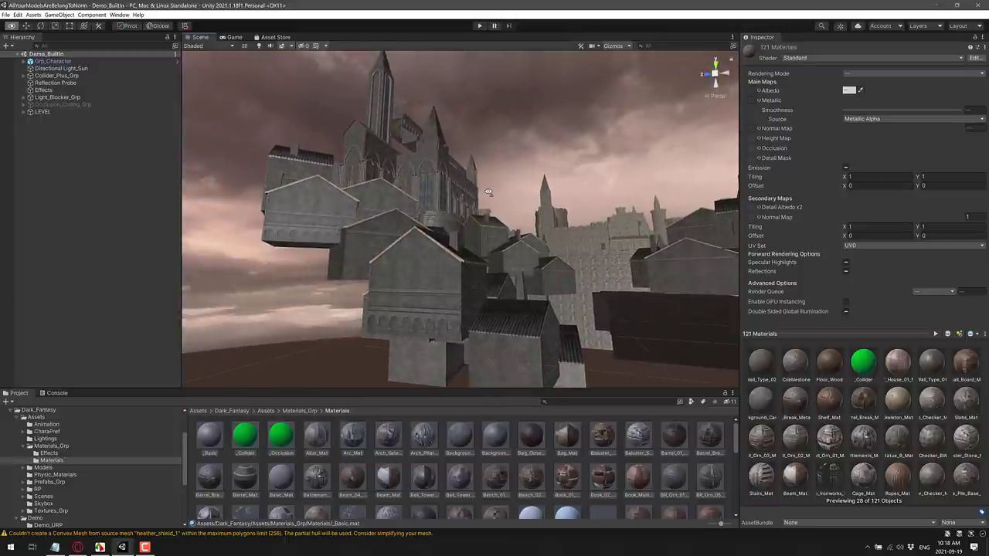
right_drag(488, 191, 561, 270)
scroll(487, 204, down, 3)
key(w)
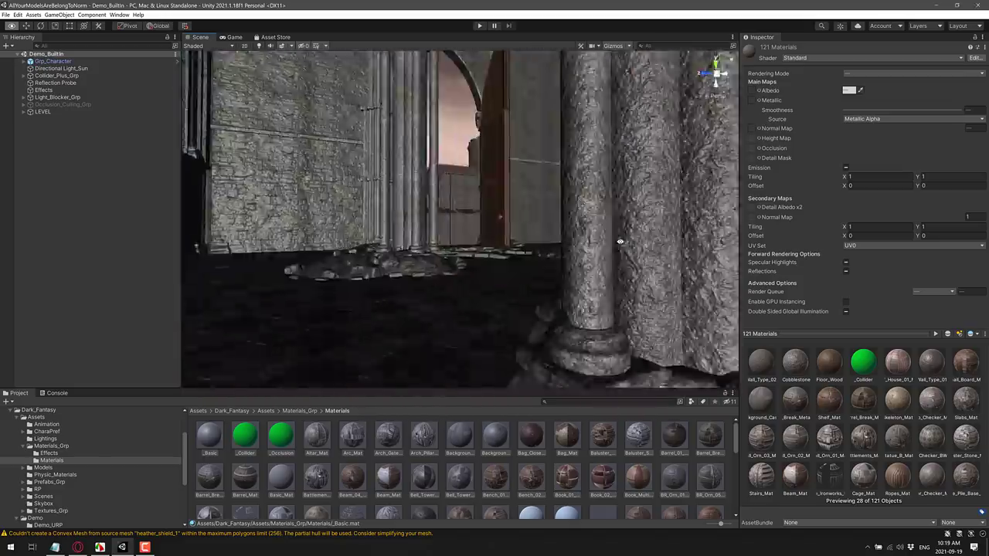
key(Up)
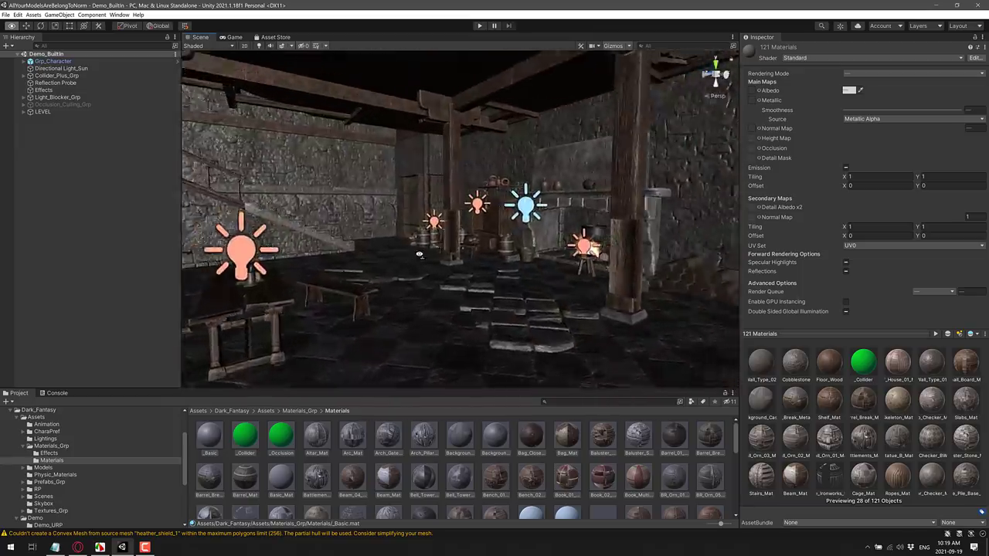
right_drag(514, 249, 329, 244)
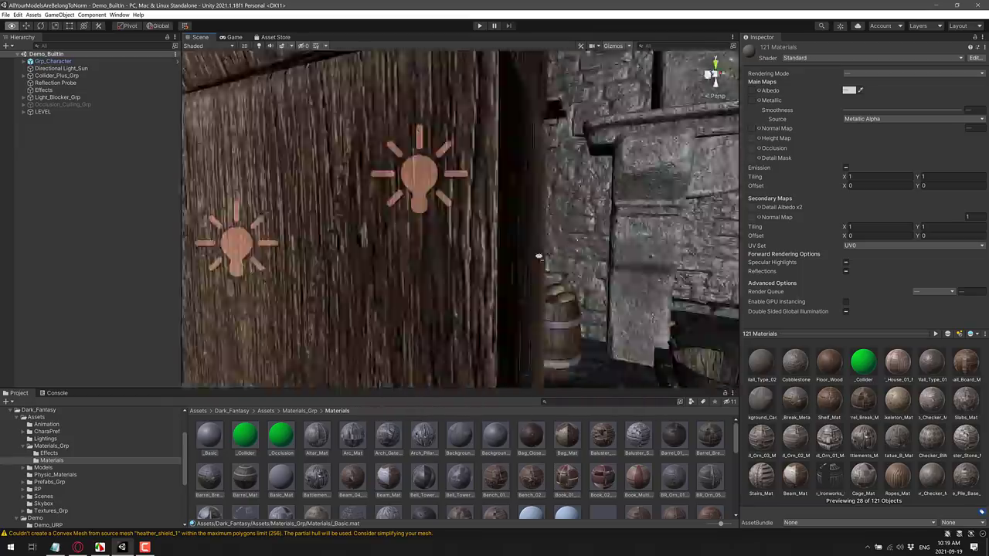
right_drag(539, 257, 665, 231)
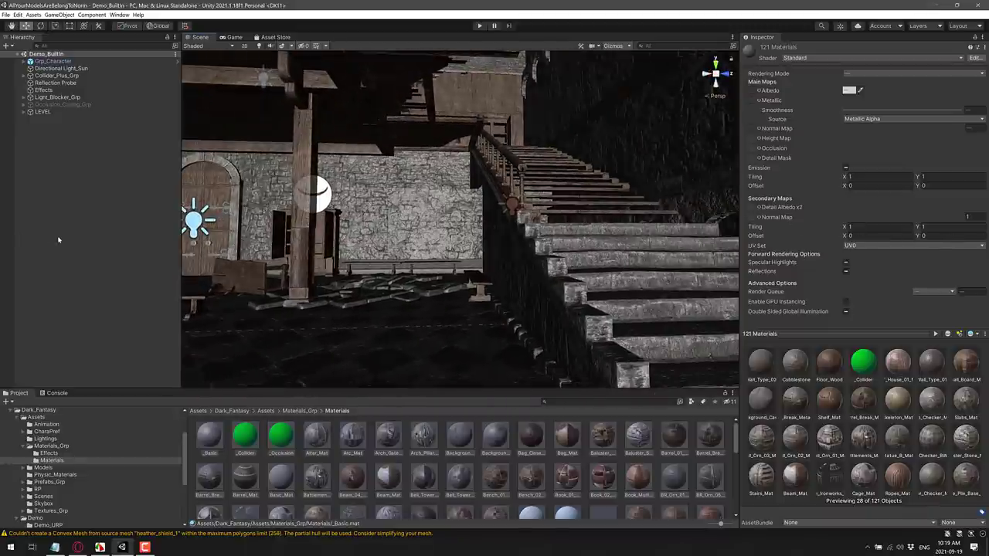
click(233, 410)
Open the Showroom_Prefabs scene from the Demo folder, then switch away from Unity.
double_click(245, 438)
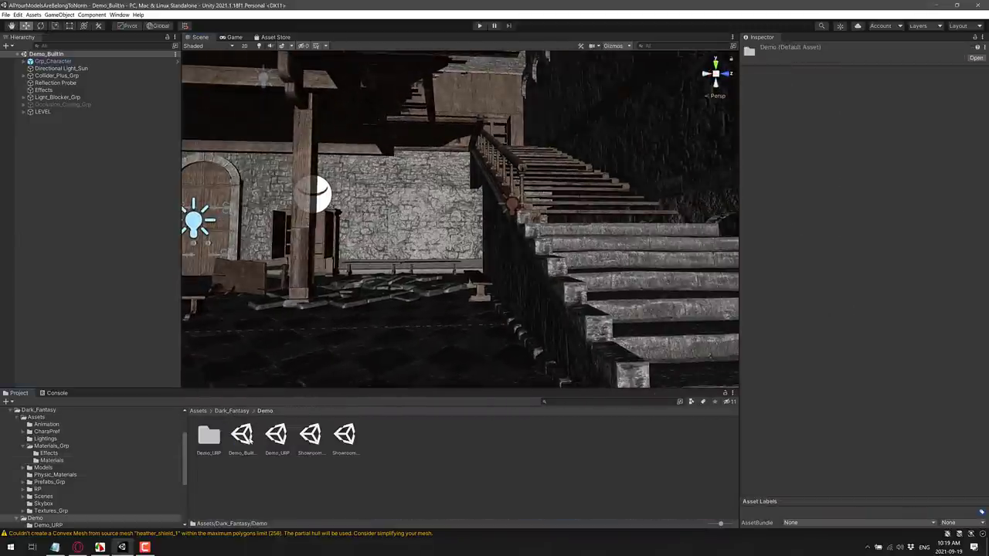
click(312, 439)
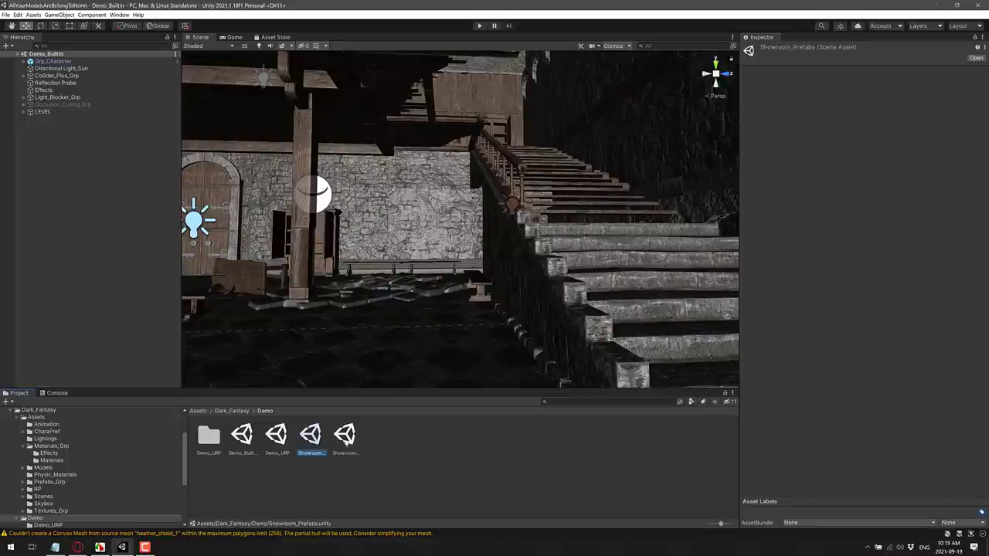
click(349, 438)
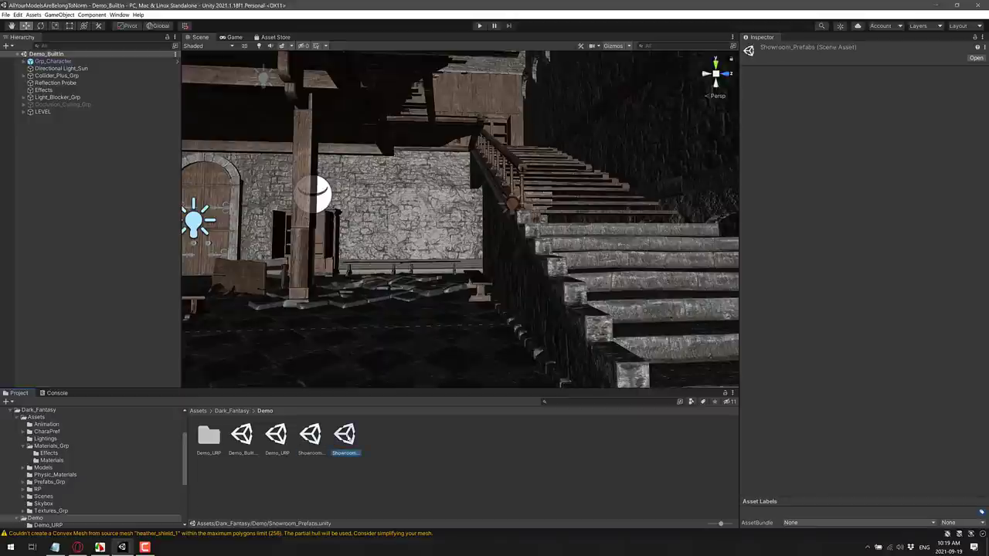
click(312, 448)
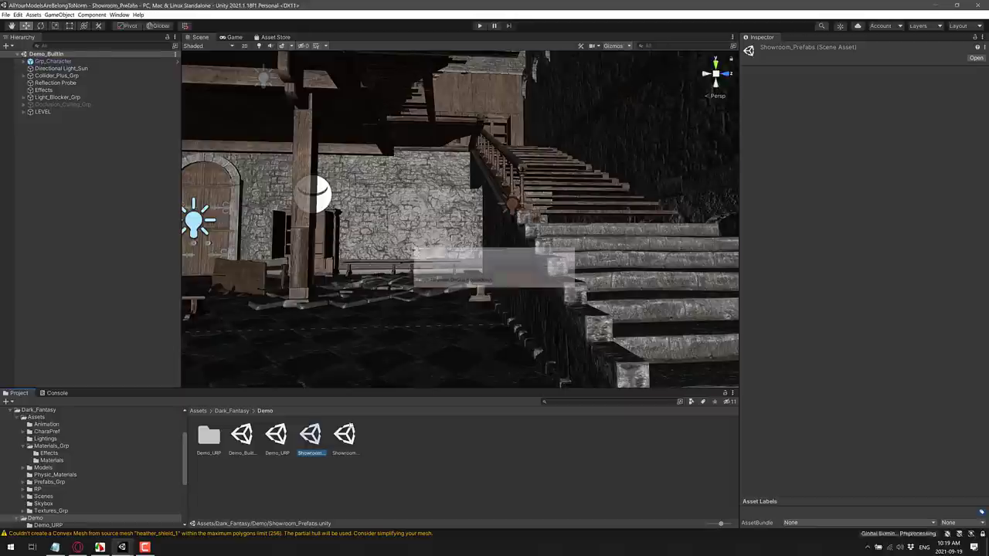
scroll(426, 289, down, 5)
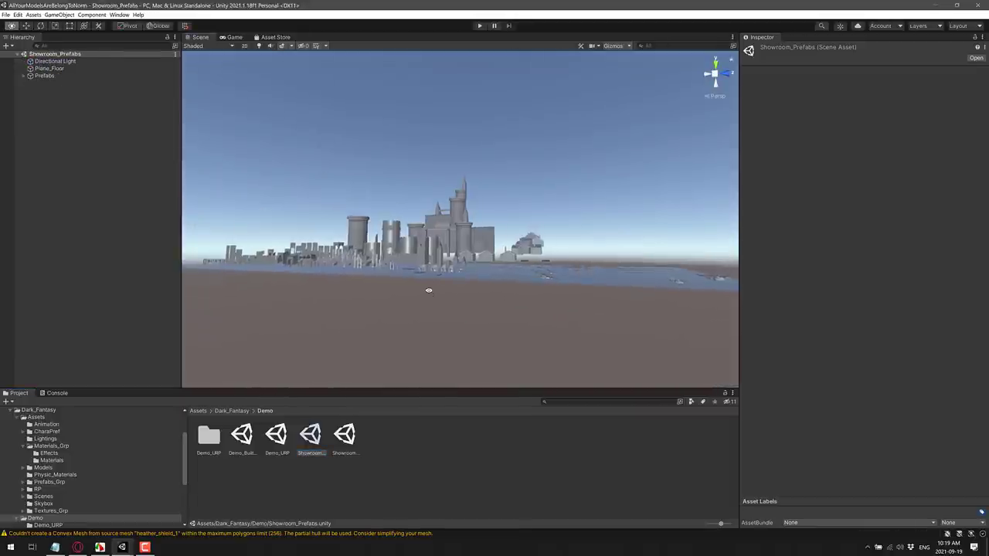
key(alt+Tab)
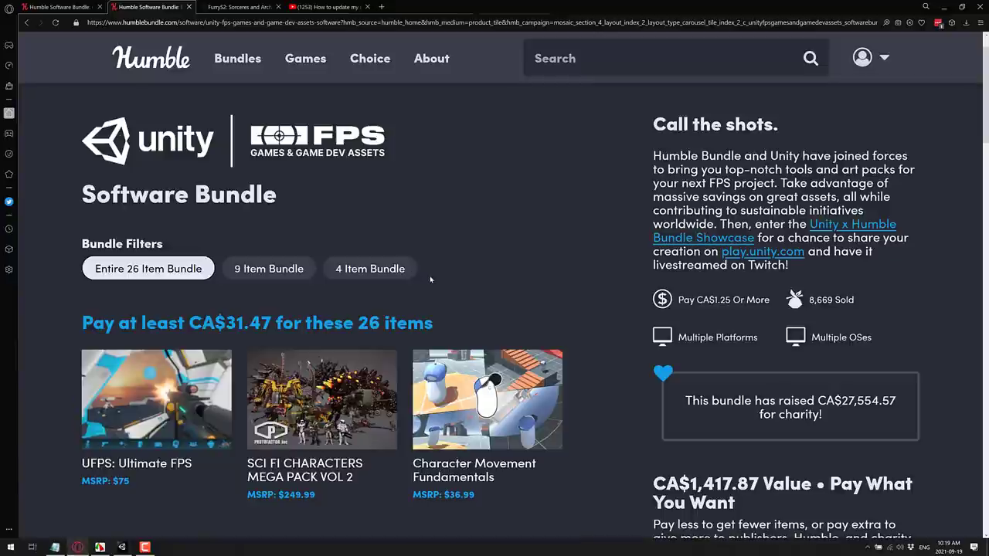
Scroll back up the Fantasy bundle's product tiles, then return to Unity.
key(ctrl+Tab)
scroll(334, 378, up, 3)
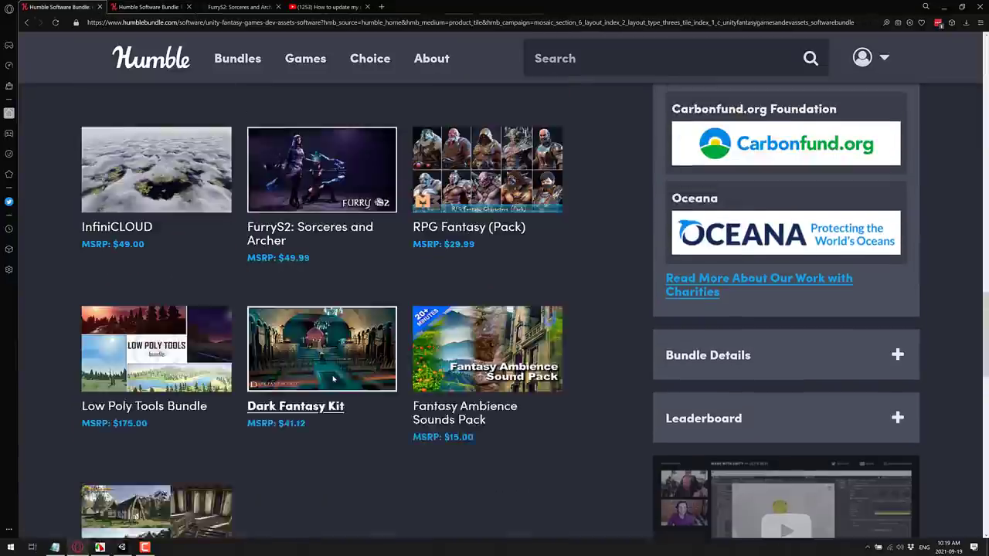
scroll(333, 379, up, 10)
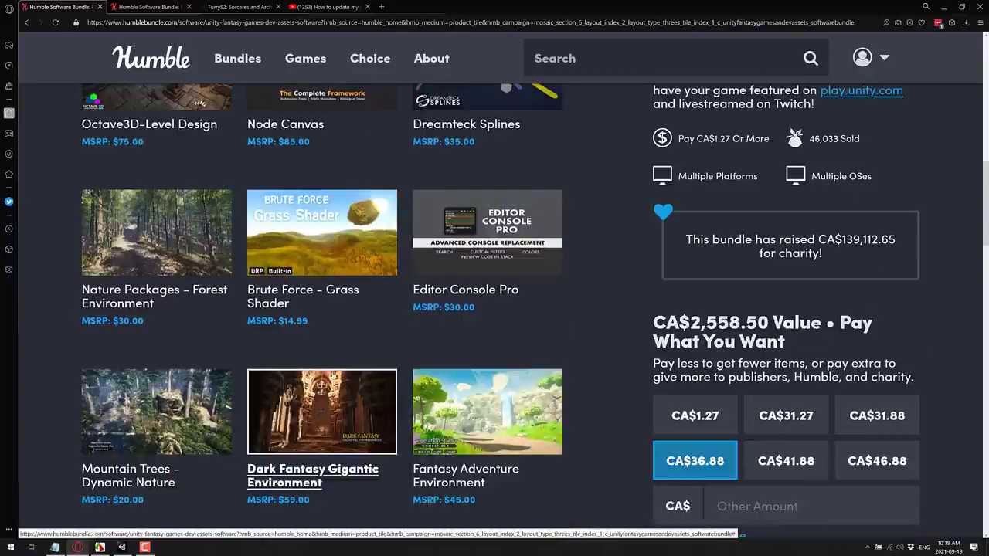
scroll(333, 371, up, 1)
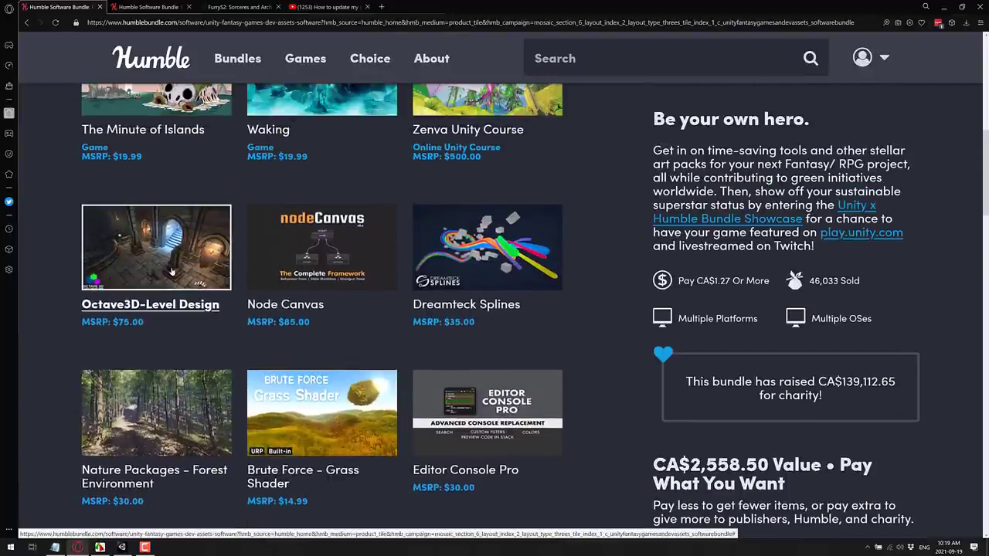
key(alt+Tab)
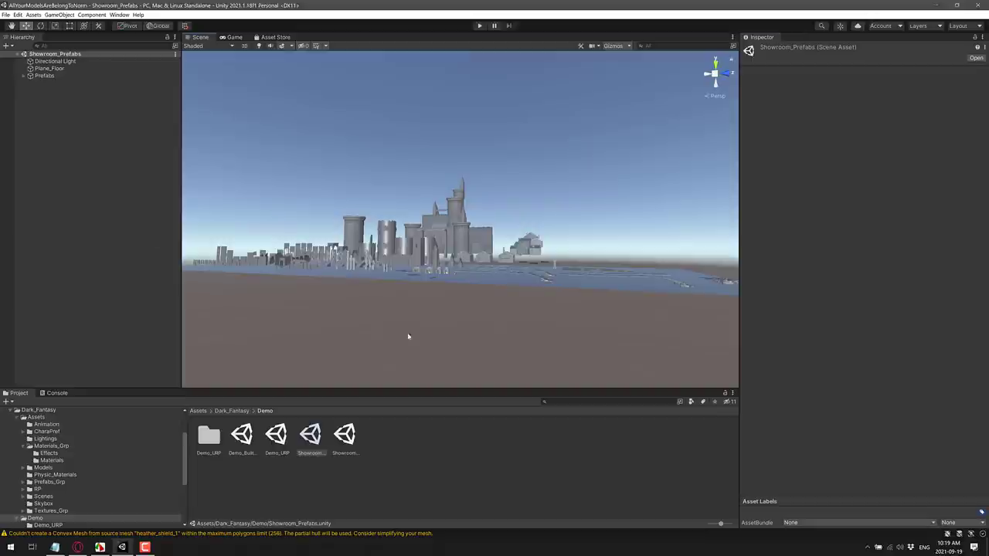
Fly across the Showroom_Prefabs city and through the wooden gallows toward the water.
right_drag(409, 335, 645, 329)
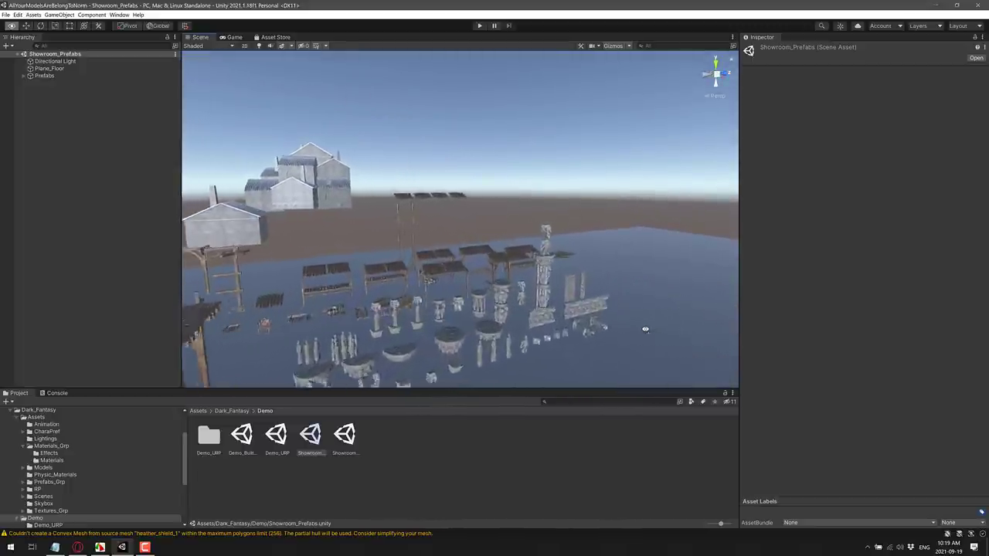
right_drag(471, 331, 581, 294)
right_drag(461, 302, 546, 307)
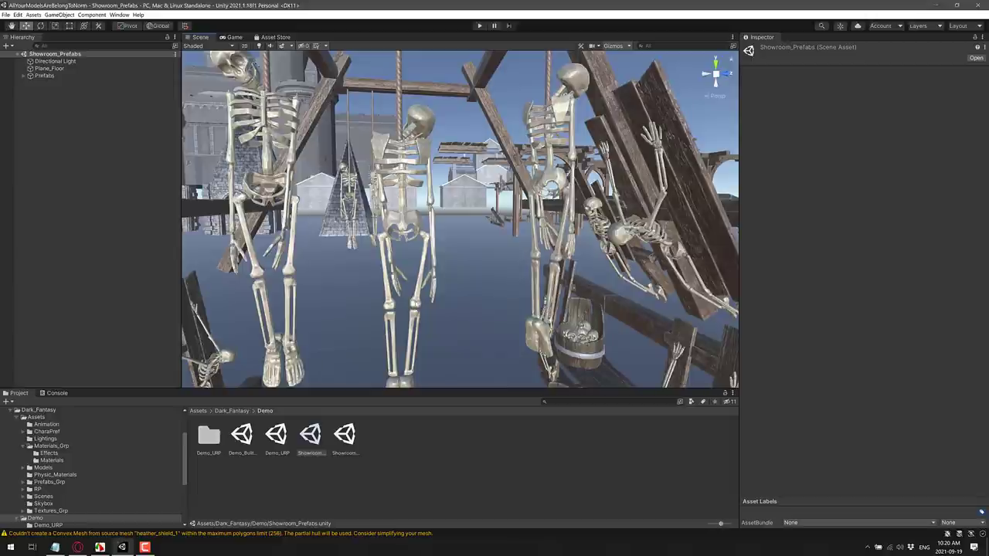
right_drag(507, 230, 82, 180)
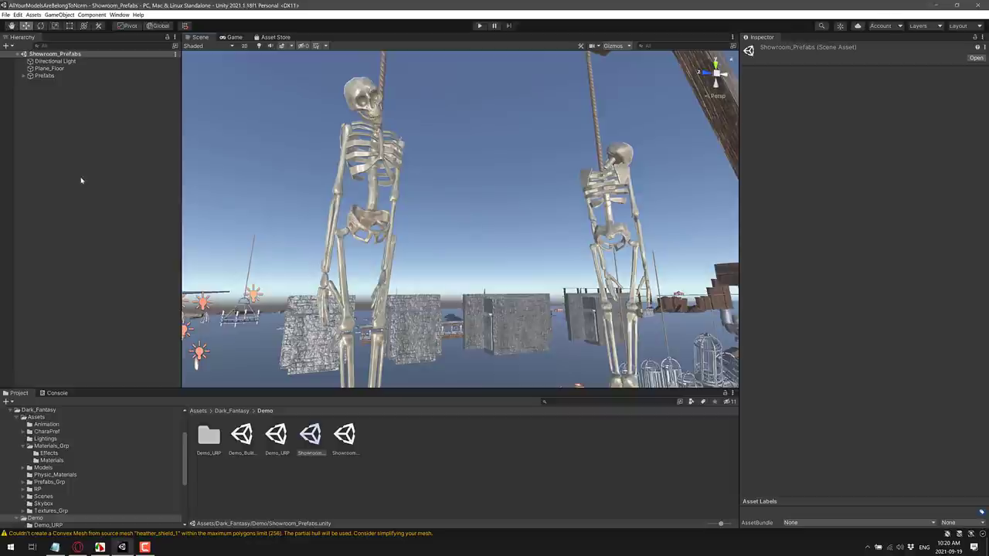
Collapse Dark_Fantasy and open Fantasy Adventure Environment's _DemoScenes folder.
click(18, 417)
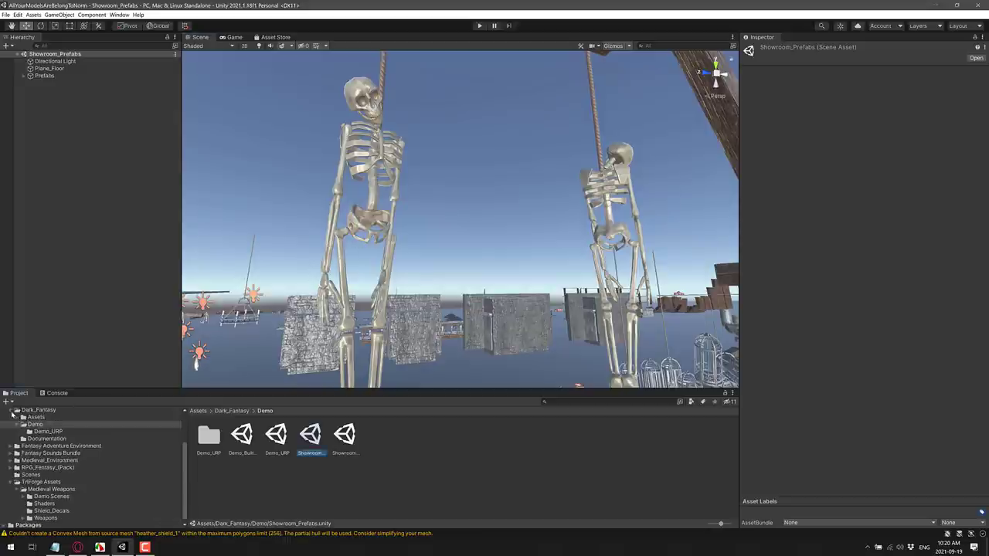
click(12, 412)
click(44, 445)
click(16, 444)
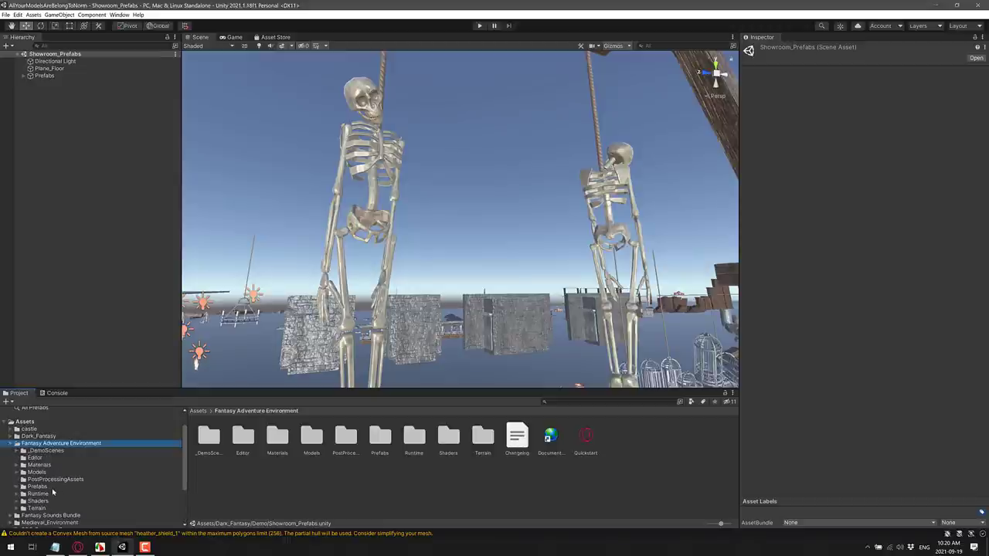
click(42, 451)
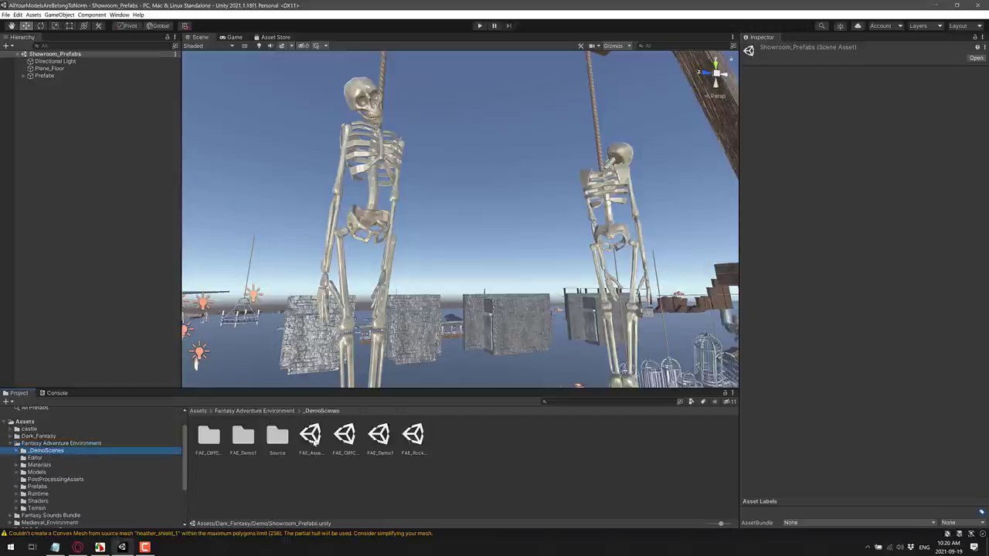
Open FAE_AssetOverview and look around its pines, palms, cliffs and purple willow.
click(312, 437)
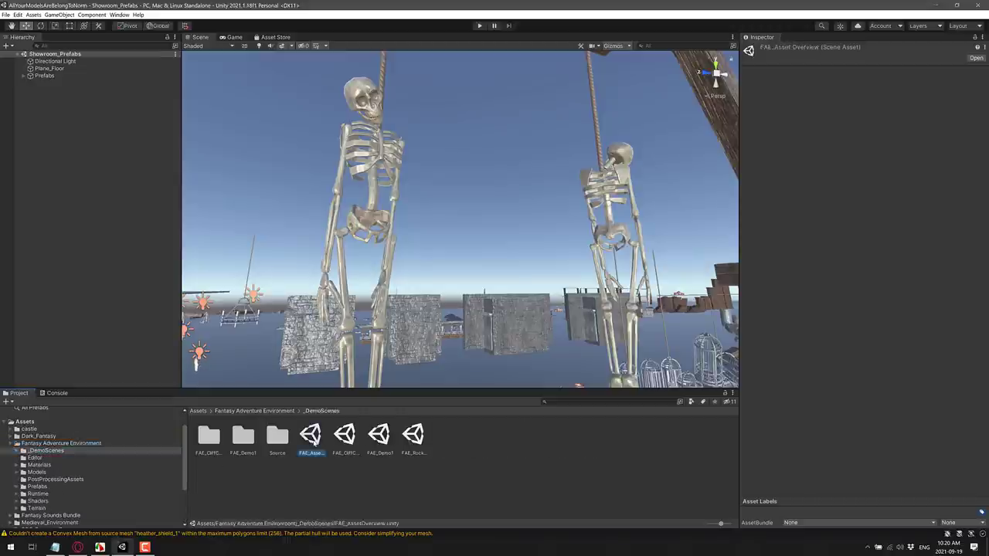
double_click(312, 437)
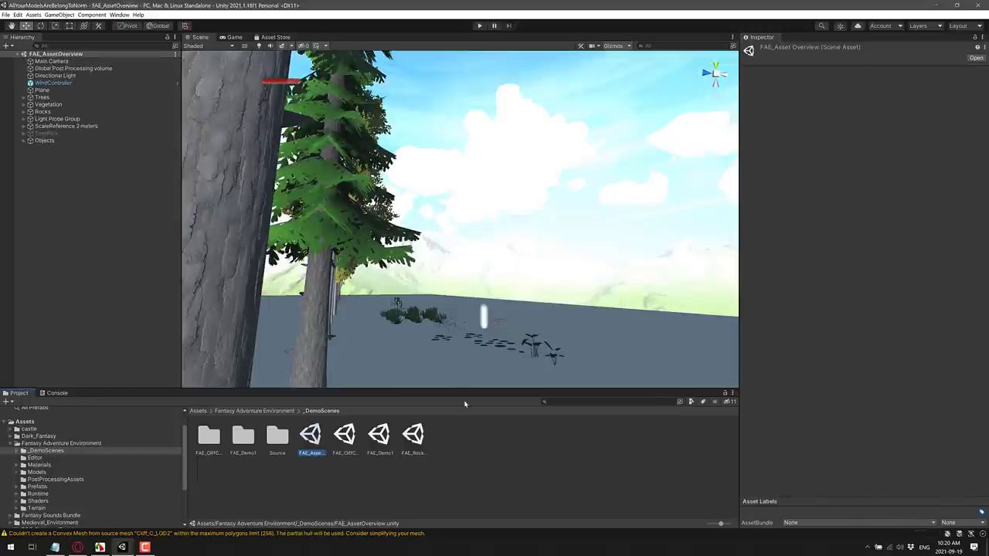
right_drag(403, 274, 315, 300)
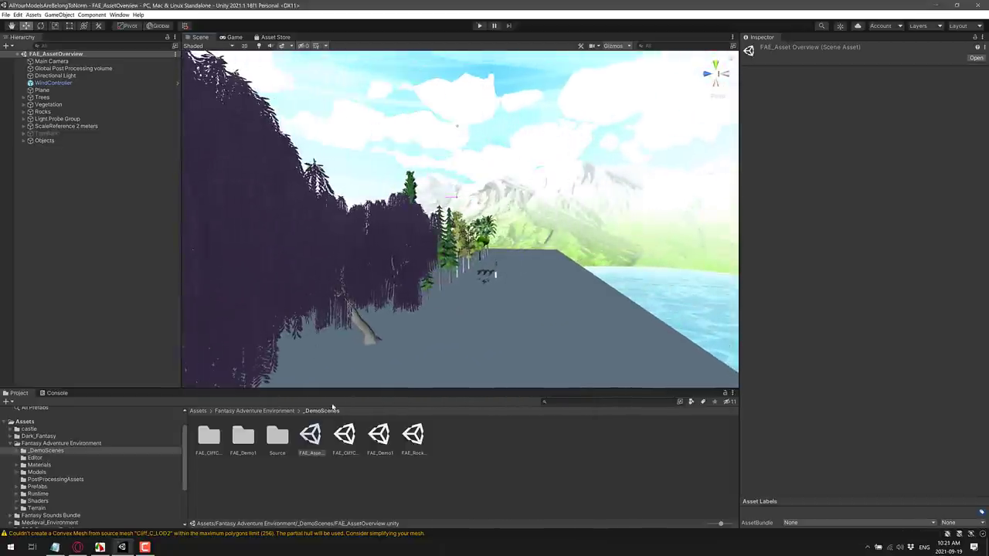
Open FAE_CliffCoverageDemo, view the snowy cliffs and coverage-map text, then select FAE_Demo1.
double_click(344, 437)
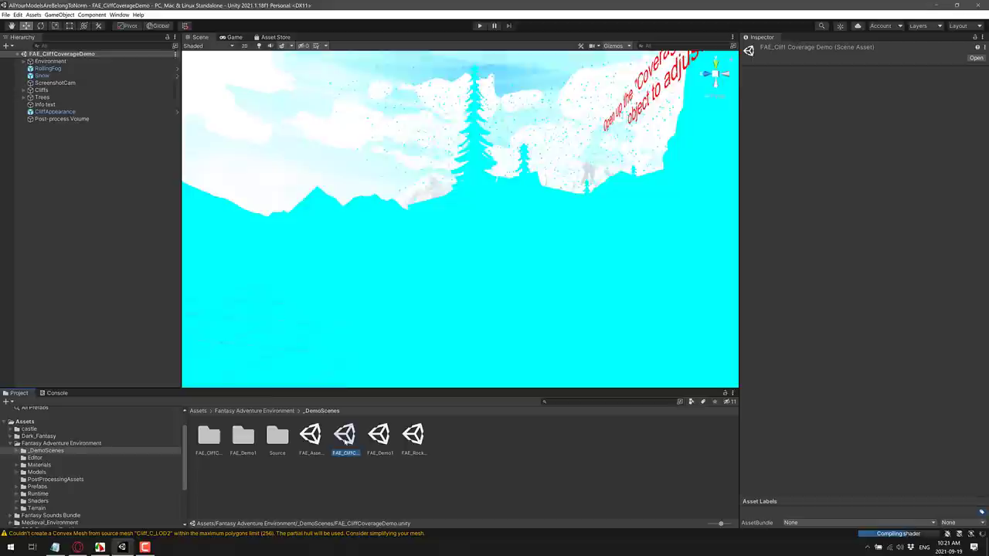
right_drag(633, 270, 480, 320)
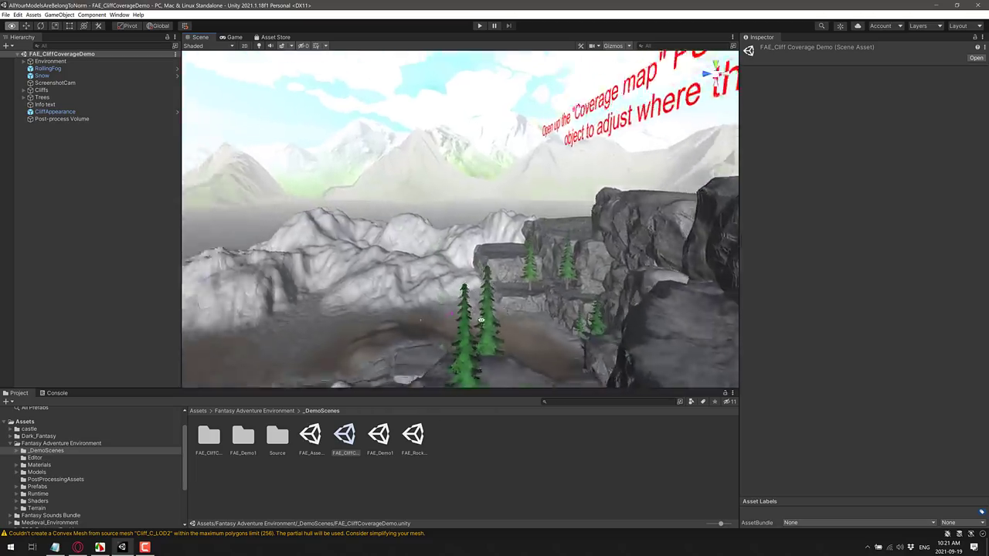
right_drag(369, 313, 642, 349)
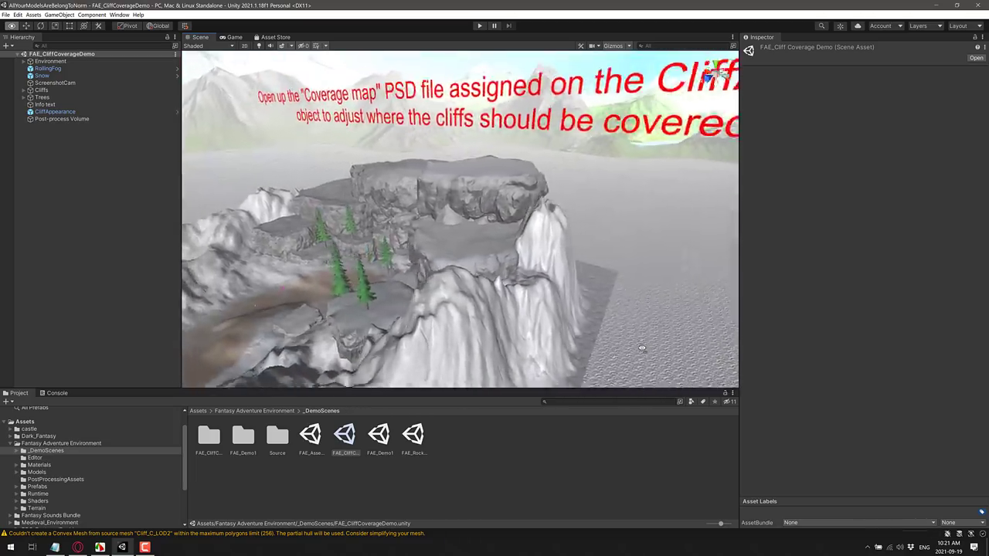
click(378, 436)
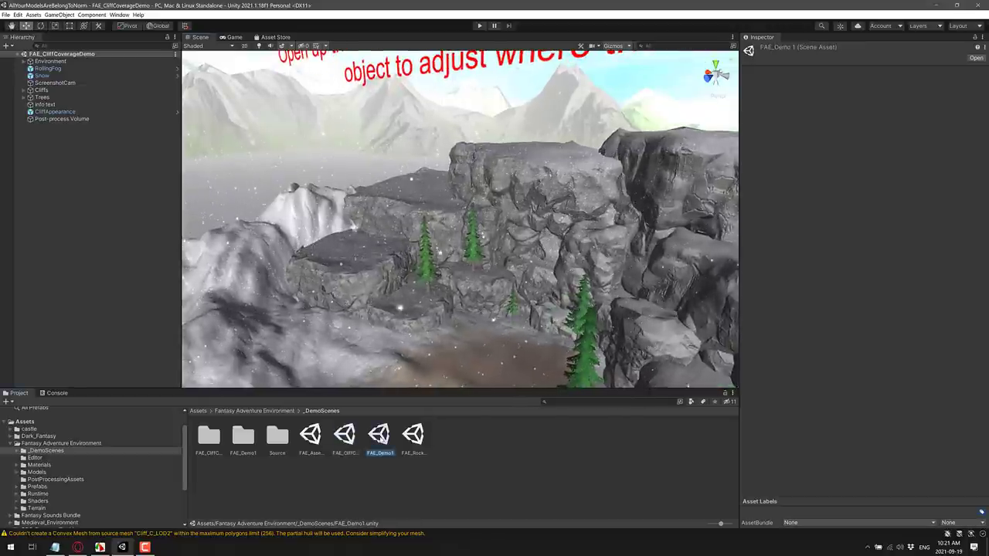
Open the FAE_Demo1 scene and fly forward over the forest and rocks toward the rock pillar.
double_click(390, 438)
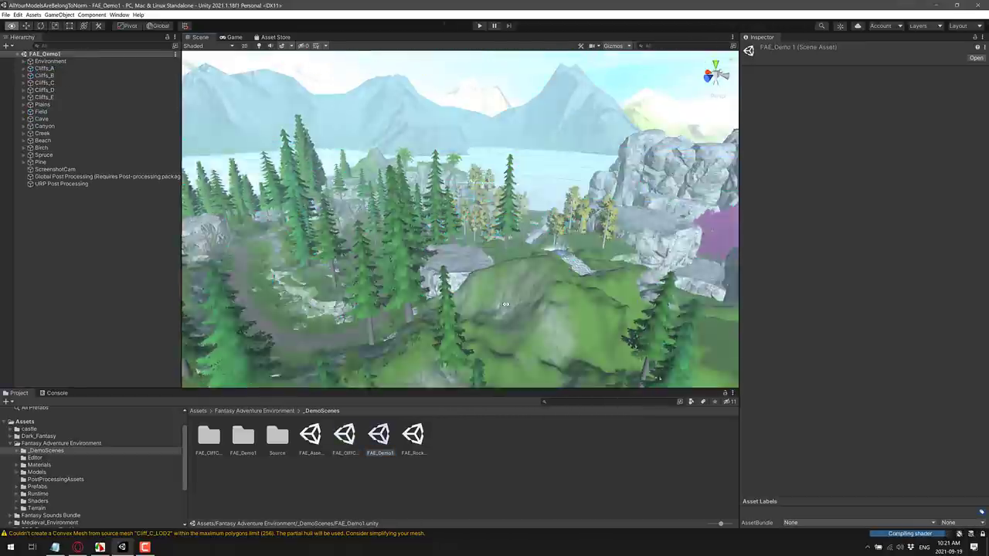
right_drag(575, 296, 575, 289)
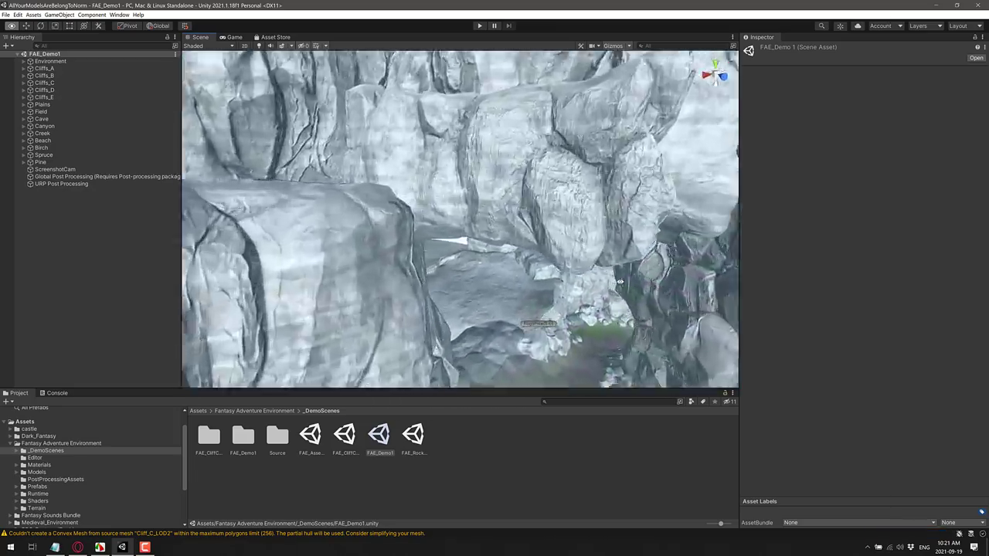
key(w)
right_drag(609, 259, 724, 277)
Open FAE_RocksDemo, view its rock platforms from the side, and collapse the Fantasy Adventure Environment folder.
double_click(413, 436)
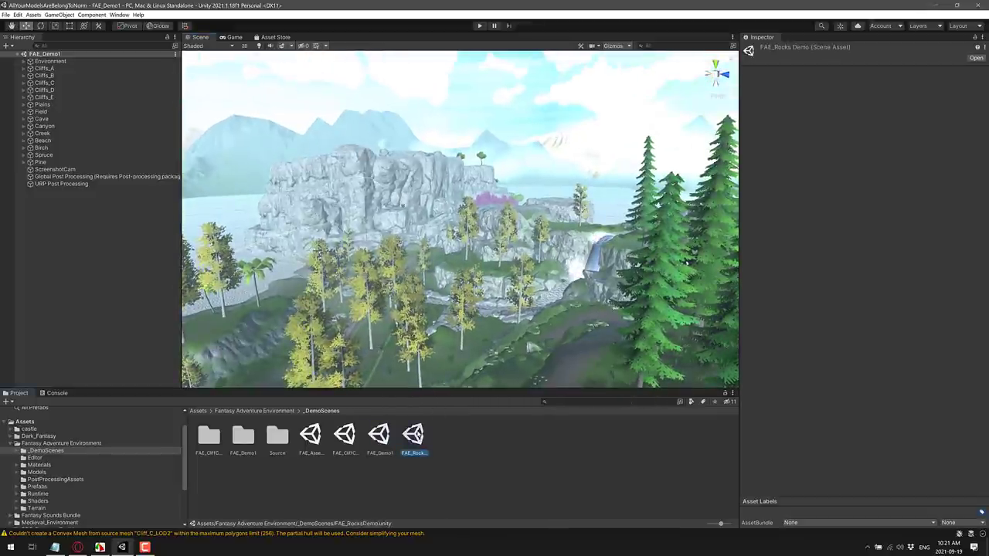
right_drag(552, 329, 357, 325)
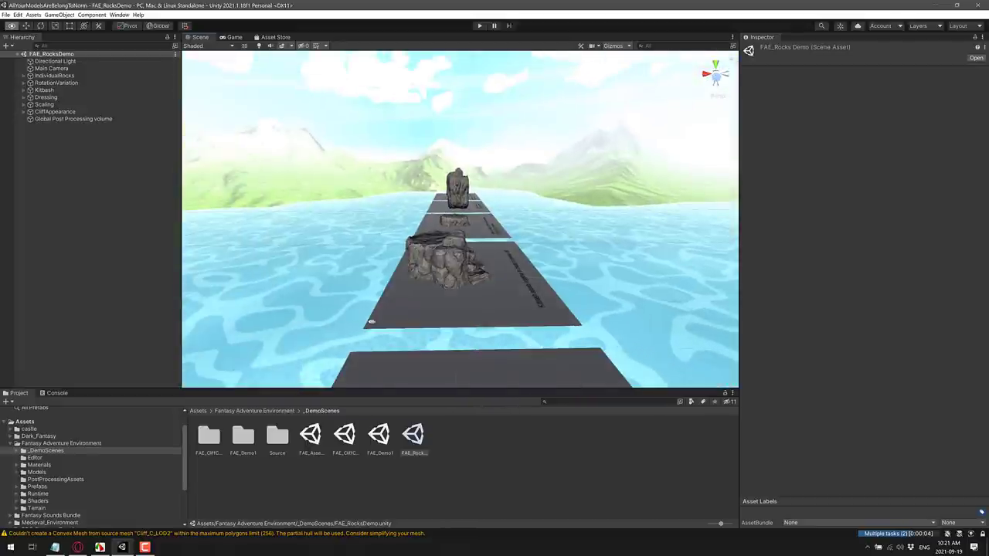
right_drag(583, 292, 463, 276)
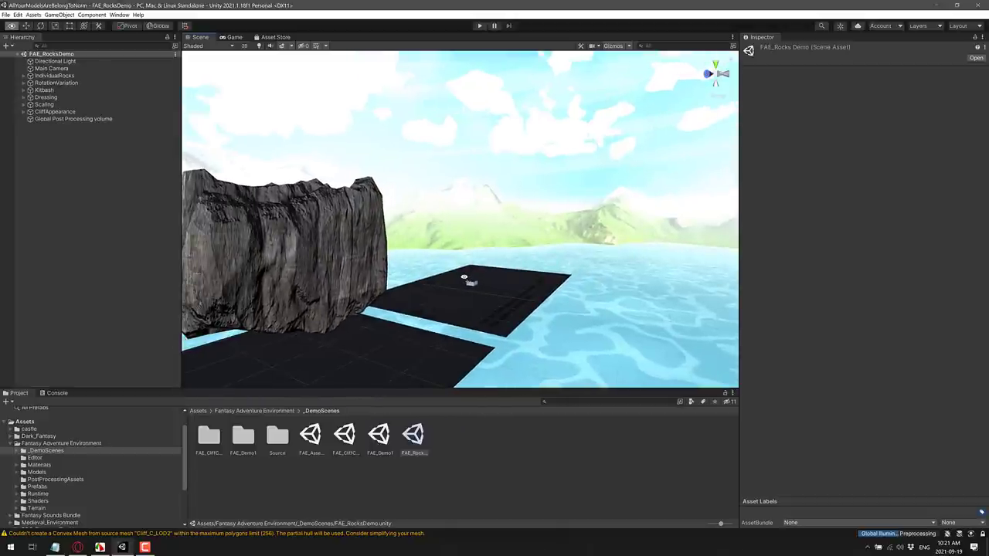
right_drag(463, 277, 463, 277)
click(12, 445)
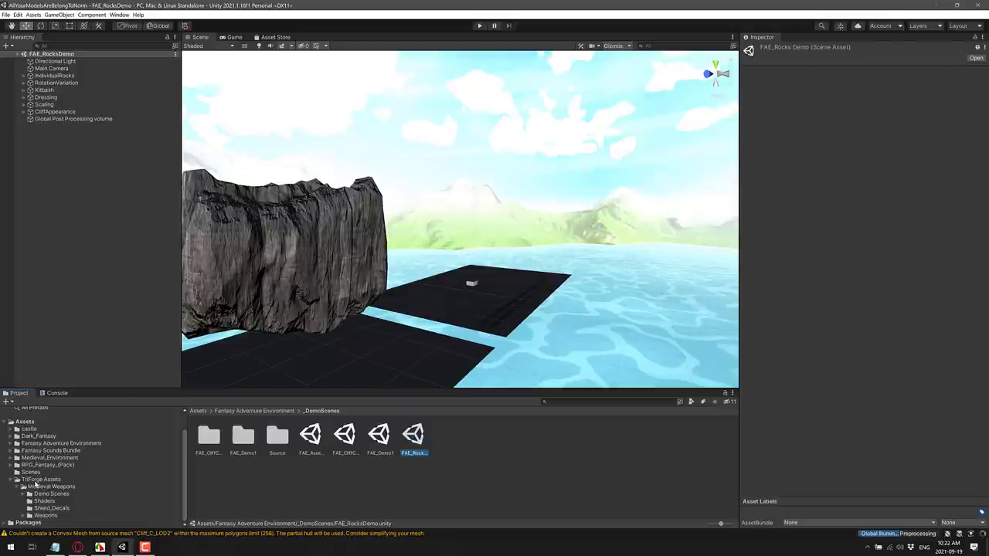
Open the Medieval Weapons pack's demo_scene from its Demo Scenes folder.
click(55, 487)
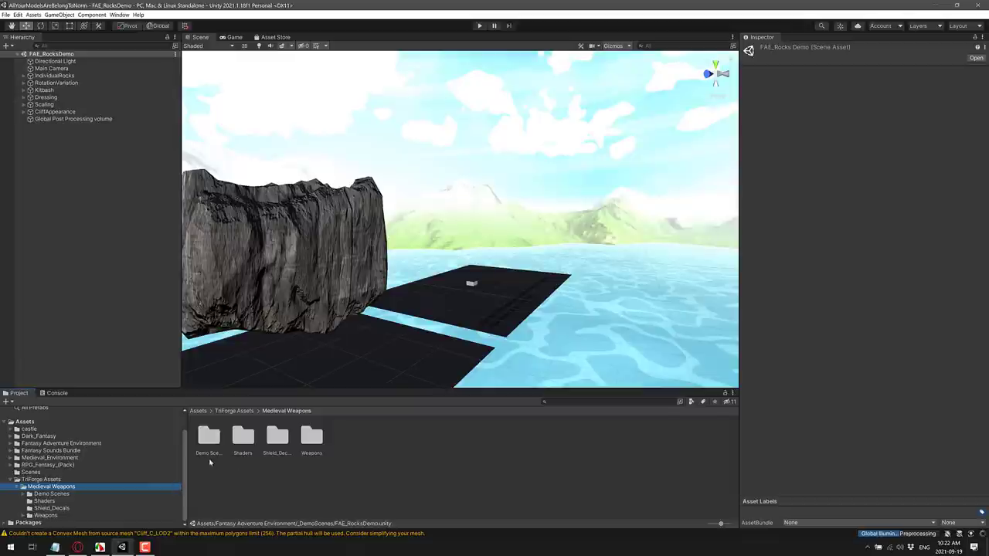
double_click(212, 445)
click(345, 437)
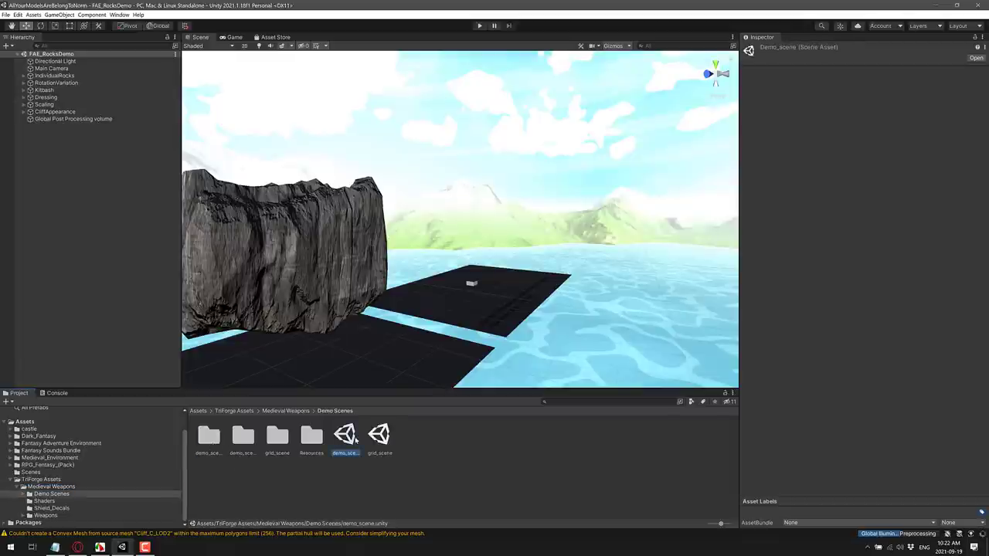
double_click(354, 438)
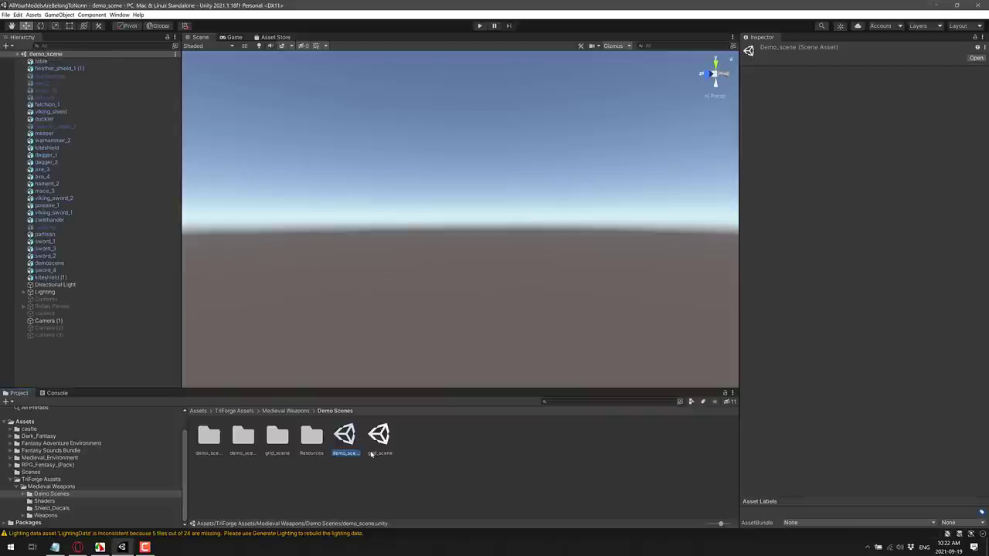
Look around demo_scene's building and weapons table, then open grid_scene.
alt+drag(501, 294, 579, 325)
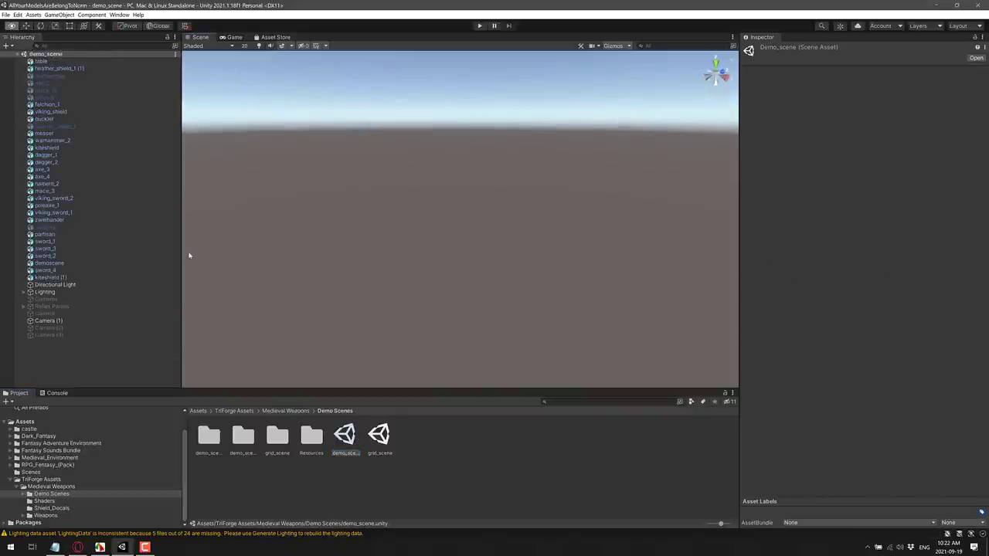
alt+drag(357, 242, 538, 210)
scroll(578, 204, up, 5)
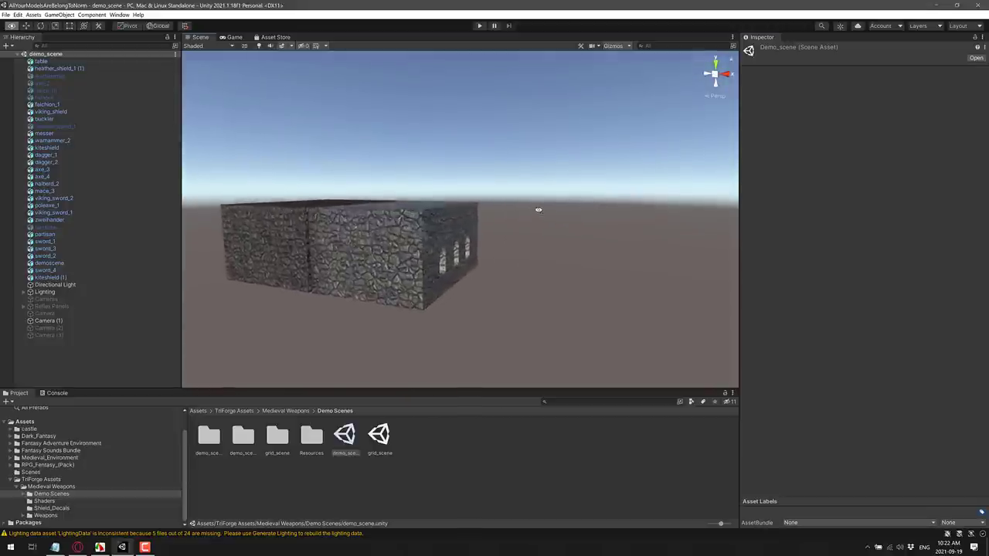
scroll(538, 209, up, 10)
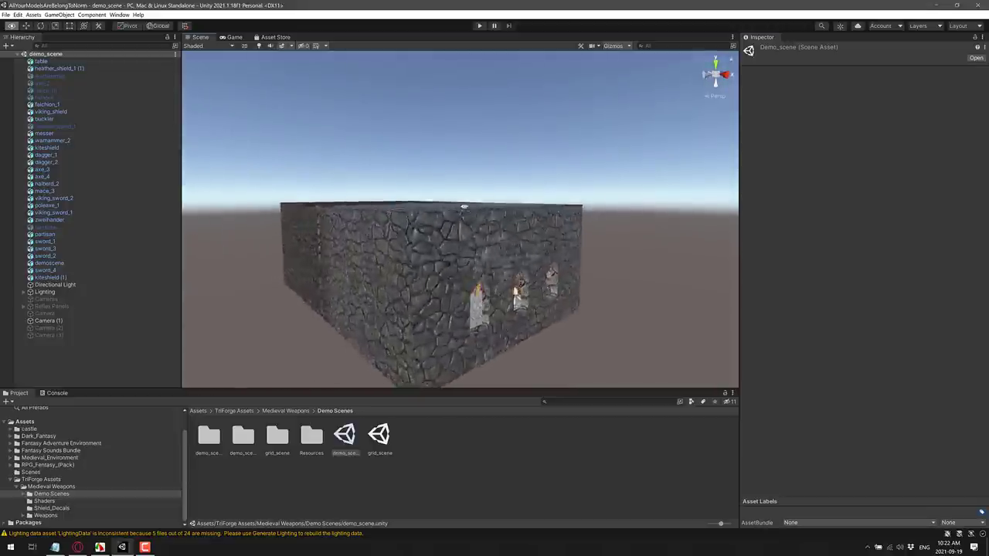
scroll(538, 209, up, 10)
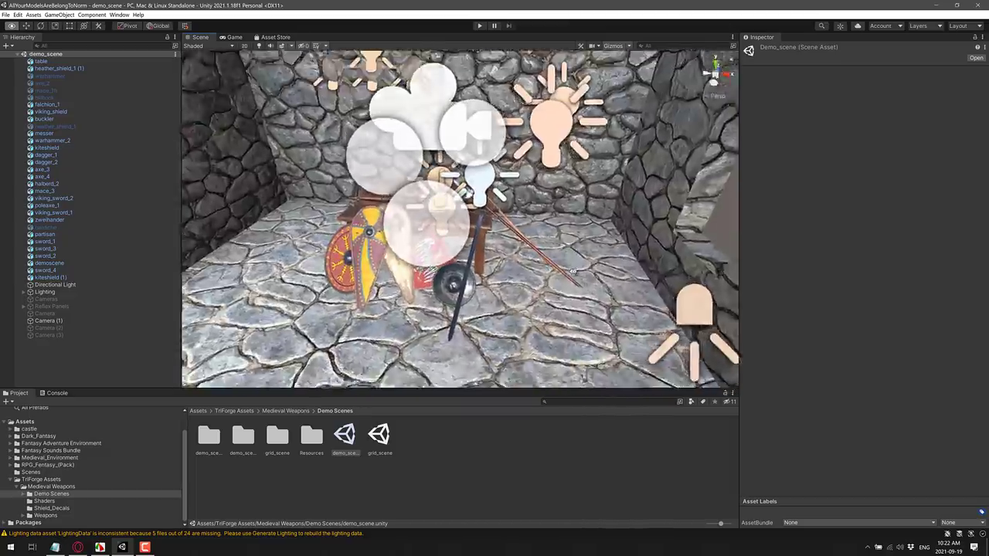
scroll(622, 303, up, 10)
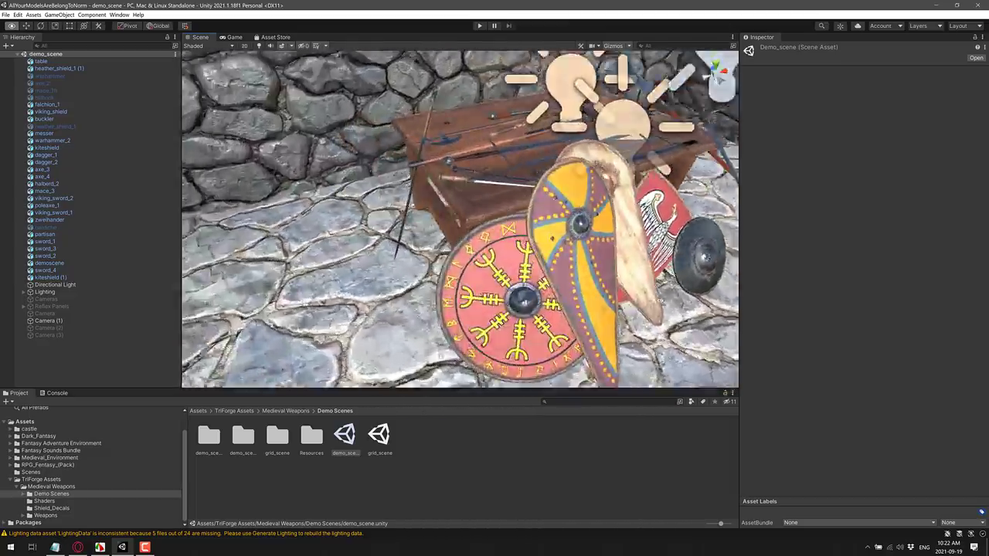
right_drag(748, 279, 406, 423)
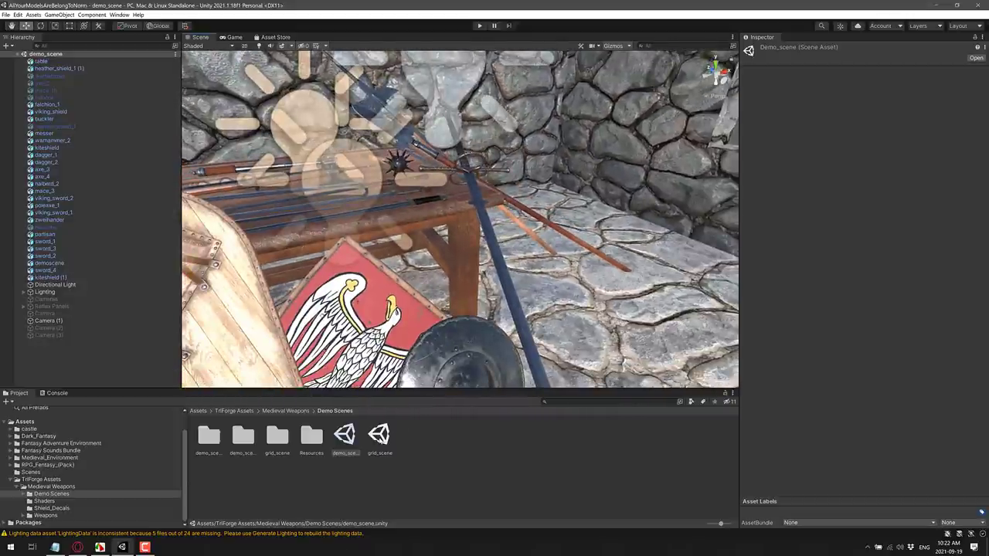
double_click(380, 436)
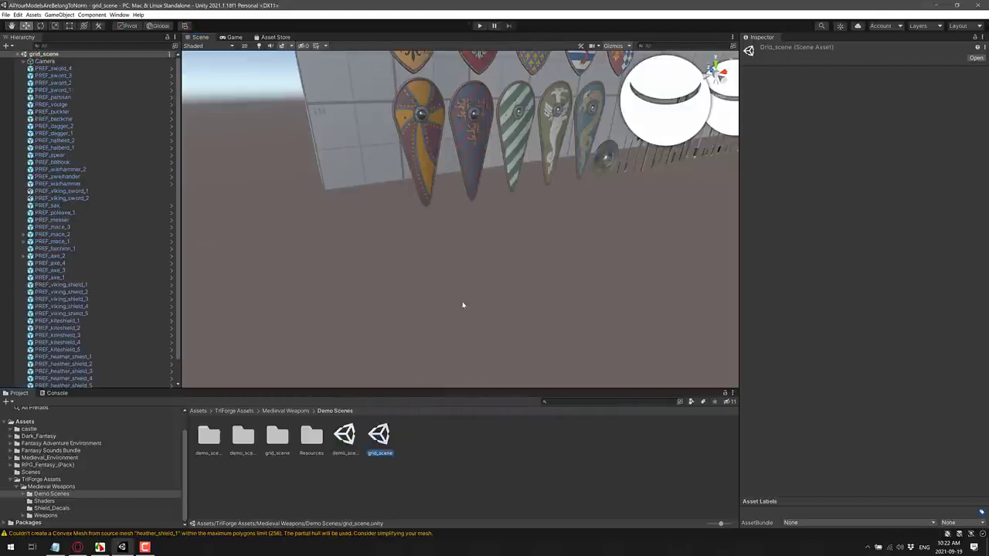
Fly past grid_scene's shield wall and weapon rows and select the falchion.
right_drag(463, 305, 406, 267)
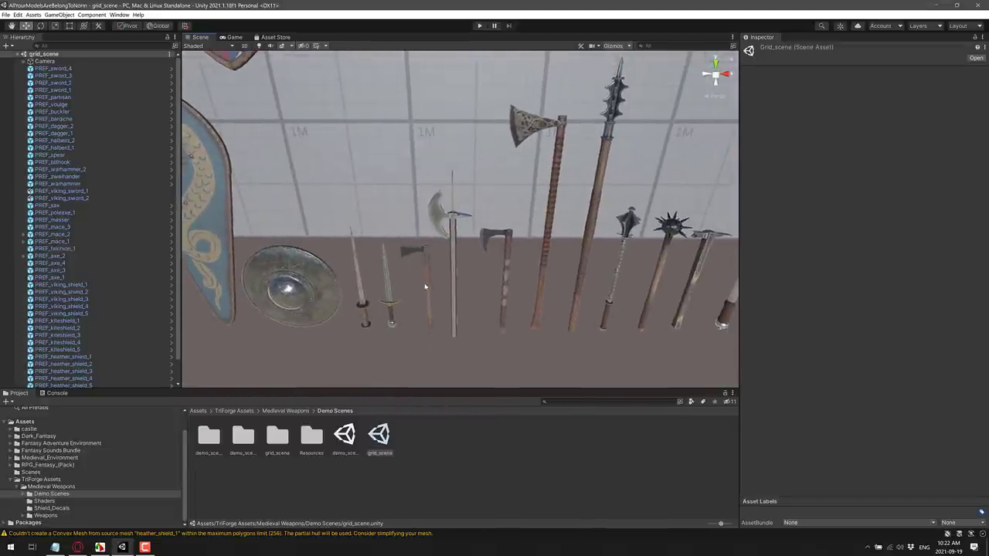
right_drag(473, 264, 502, 242)
click(414, 275)
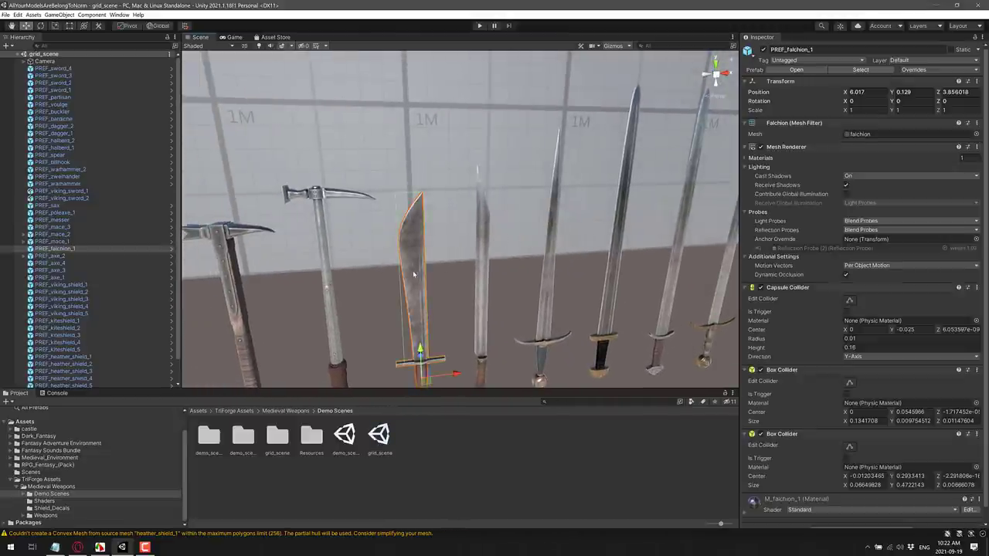
click(478, 293)
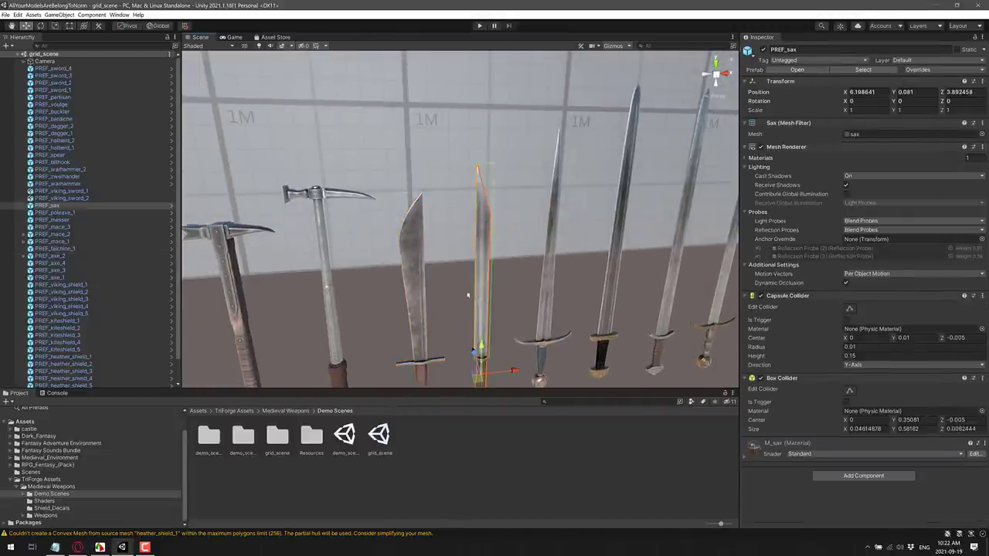
right_drag(478, 294, 496, 248)
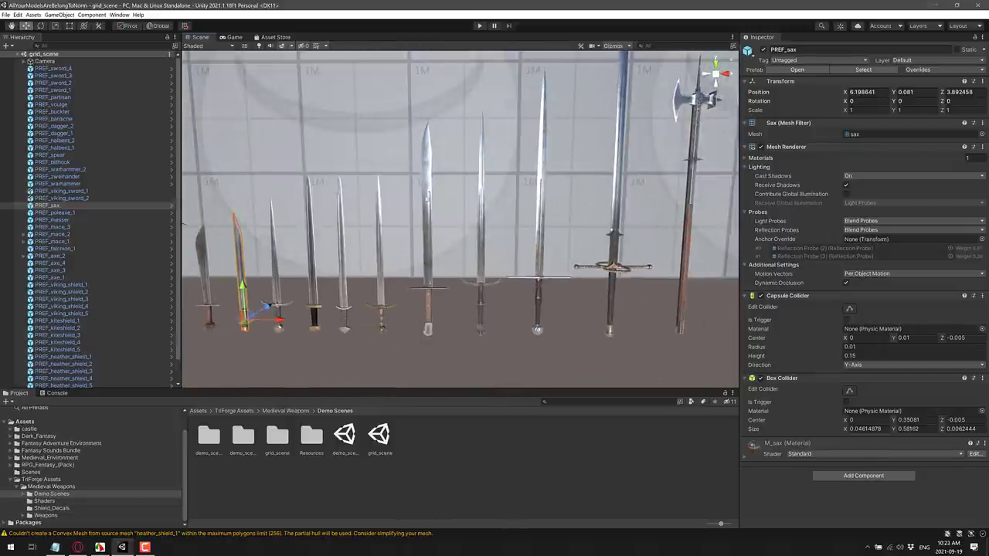
right_drag(432, 260, 453, 224)
click(423, 255)
key(f)
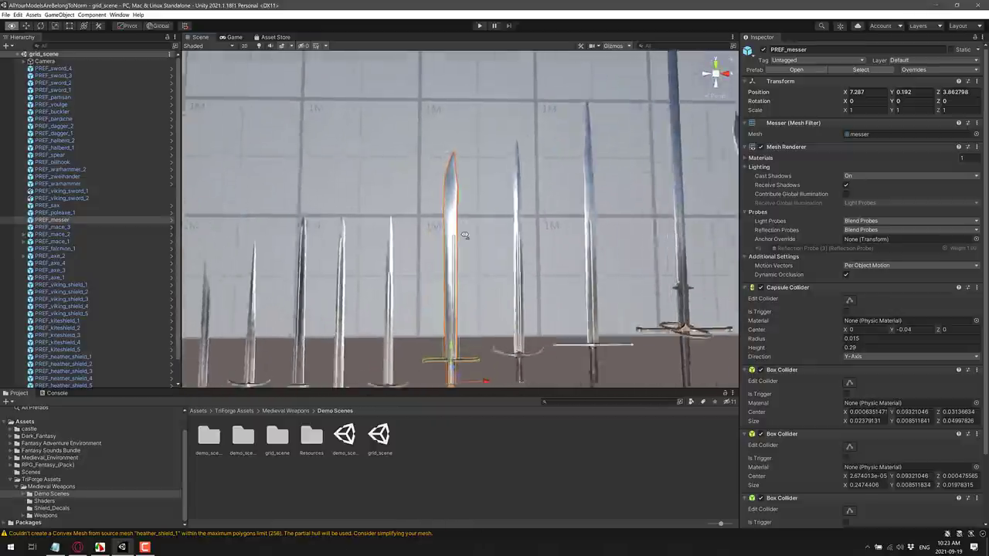
key(s)
right_drag(441, 337, 472, 314)
key(d)
key(a)
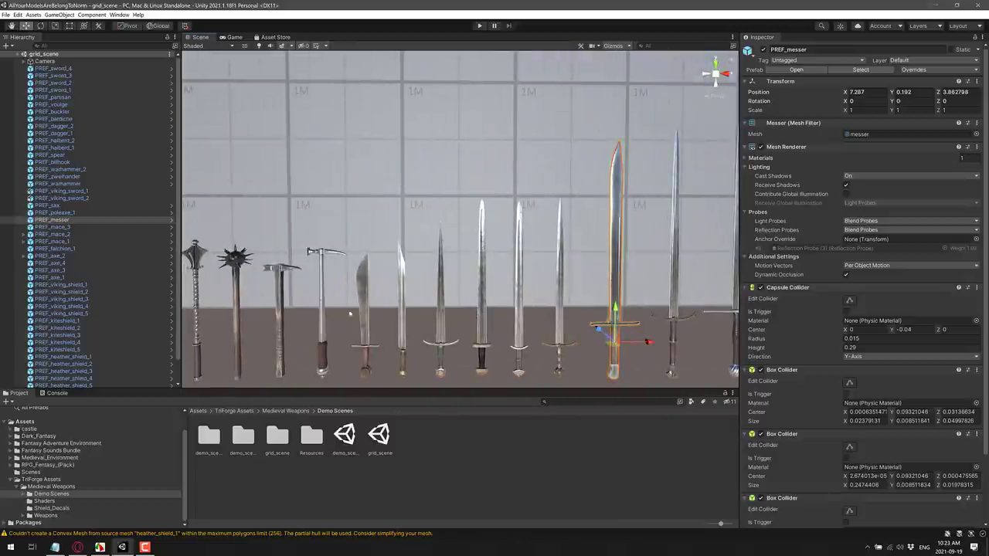
right_drag(367, 301, 546, 128)
key(s)
key(w)
key(s)
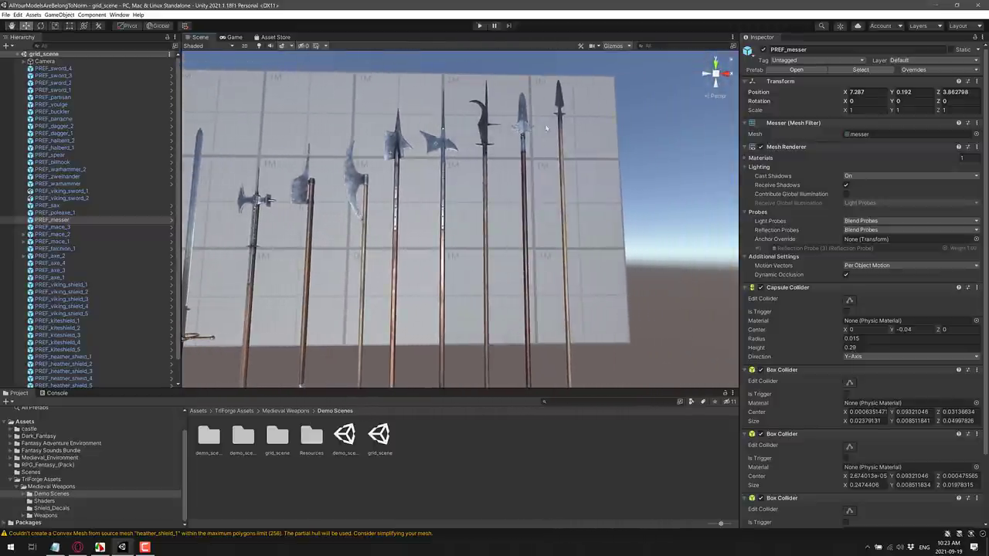
click(528, 129)
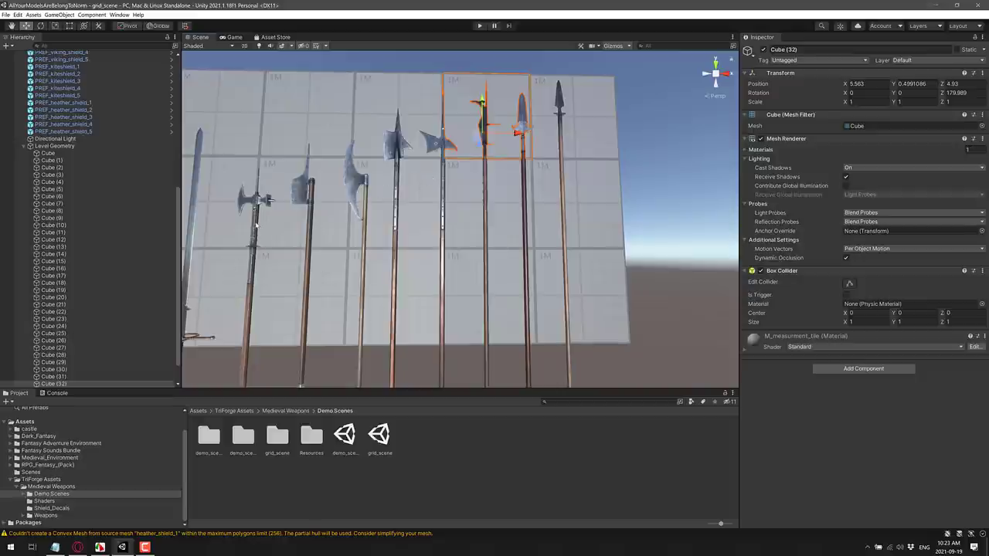
right_drag(265, 223, 474, 238)
key(w)
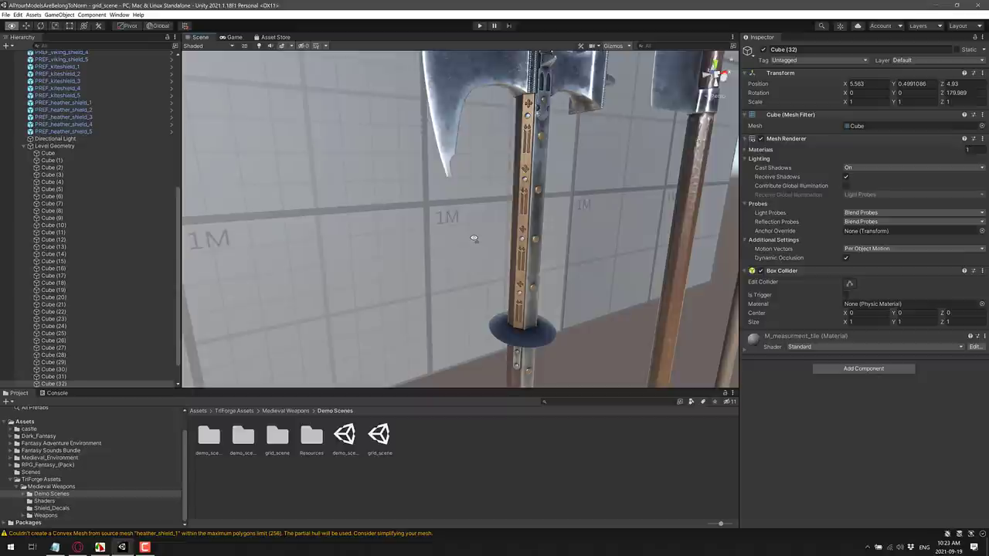
right_drag(551, 216, 457, 159)
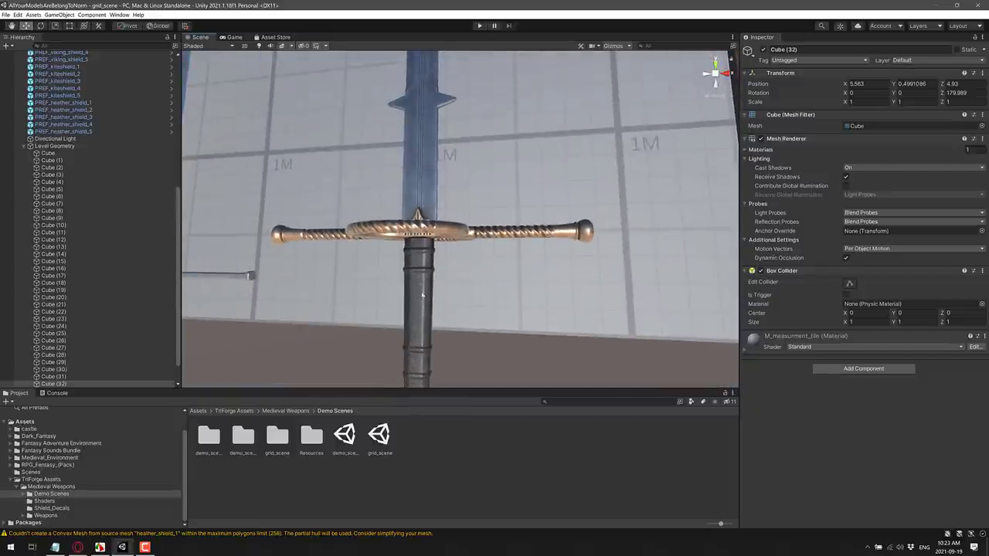
right_drag(424, 302, 351, 232)
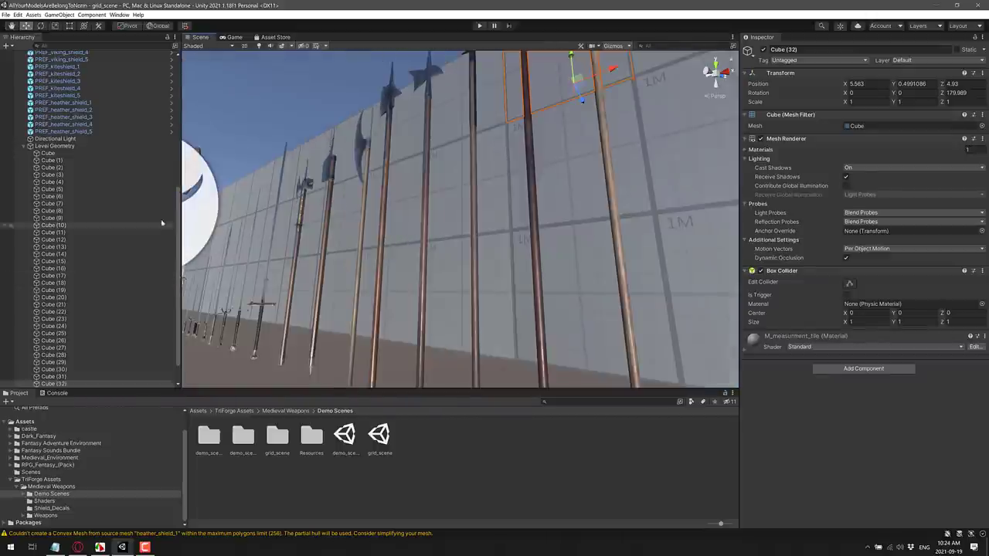
scroll(131, 251, up, 8)
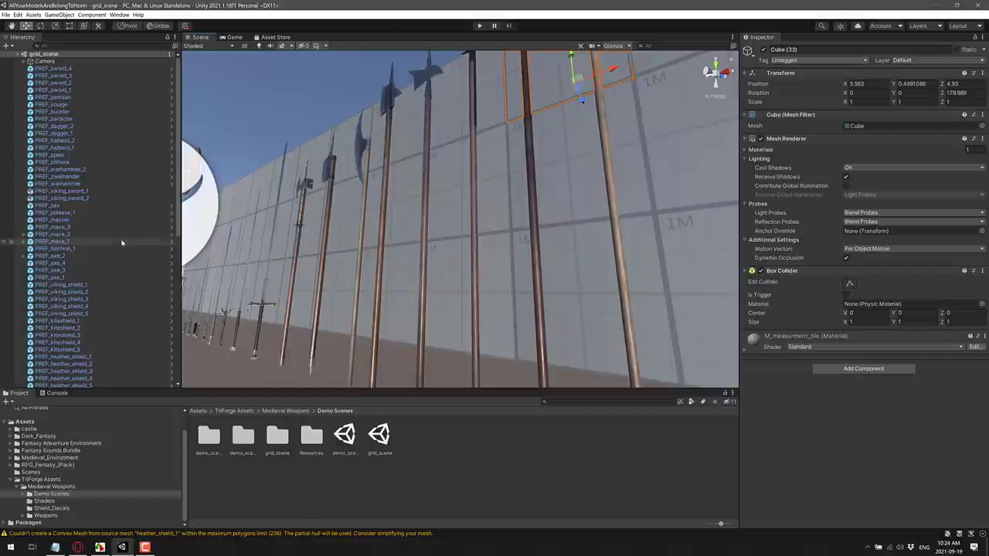
right_drag(232, 255, 493, 303)
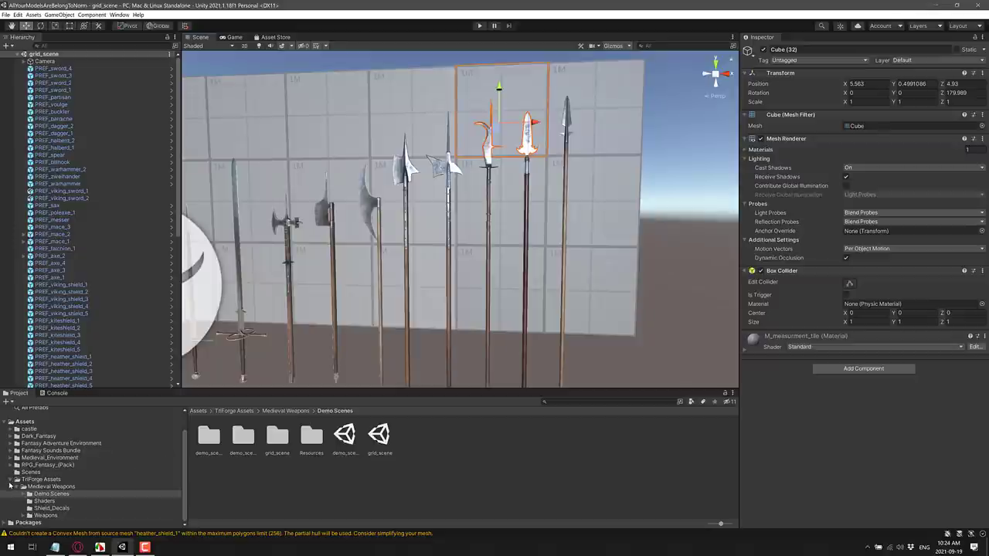
Expand the castle pack's scenes folder and open scene_sunset.
click(10, 481)
click(14, 453)
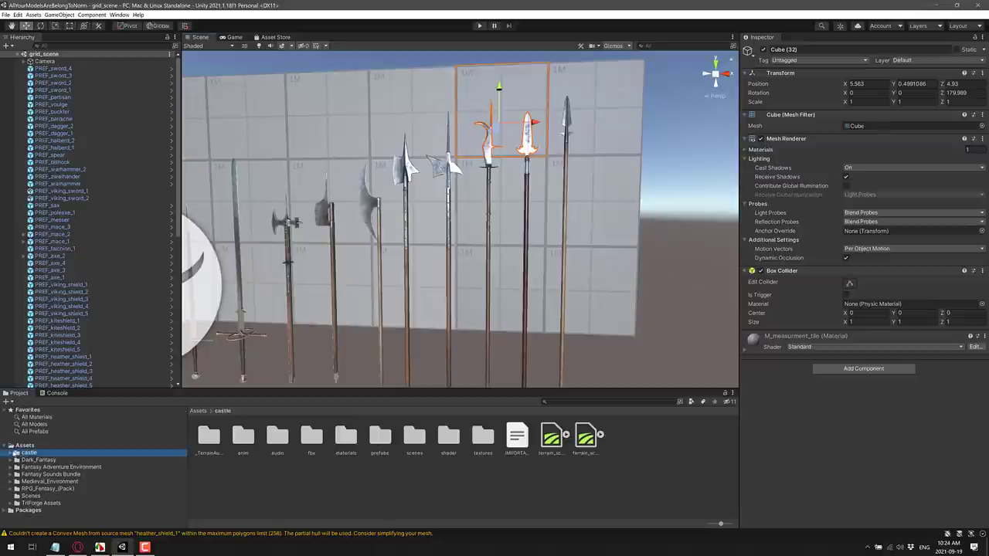
click(11, 452)
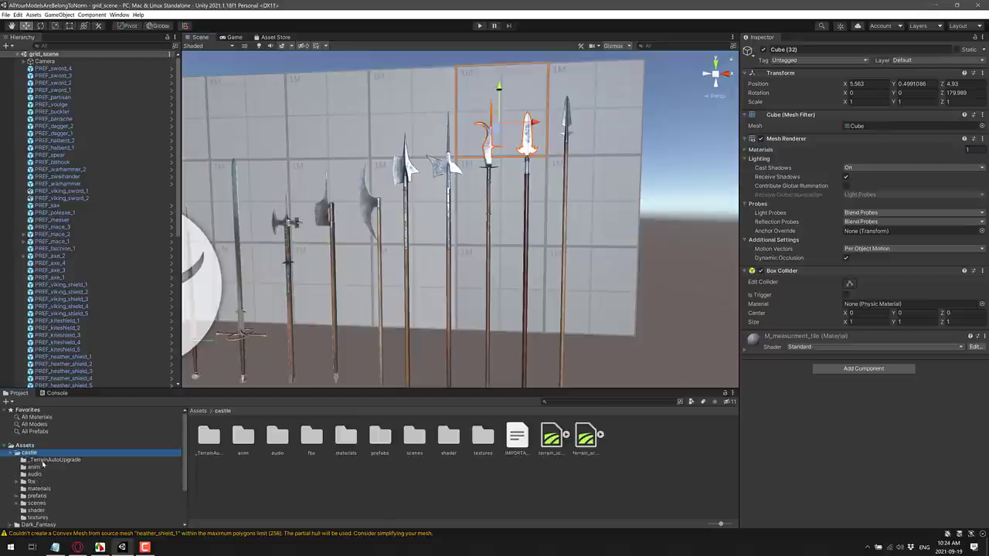
click(37, 503)
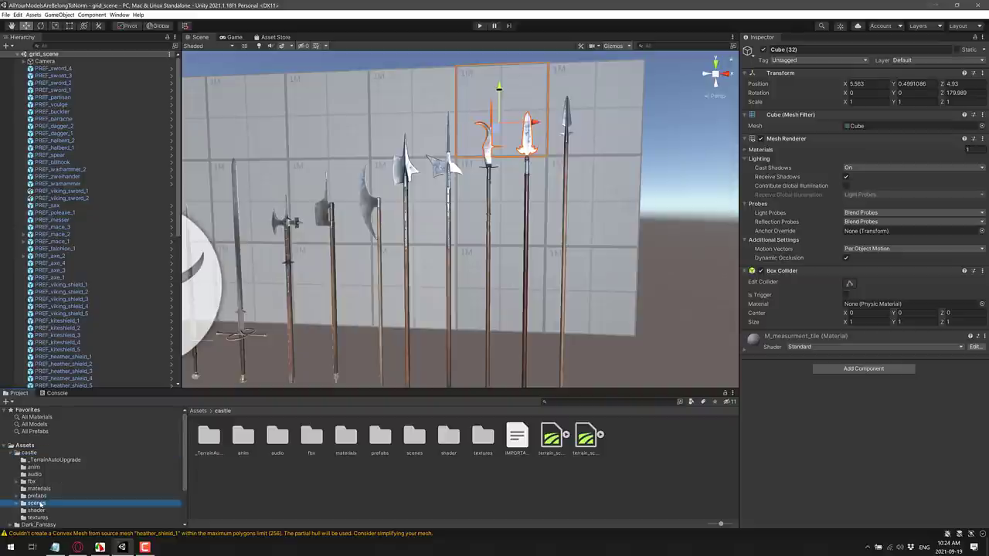
click(445, 437)
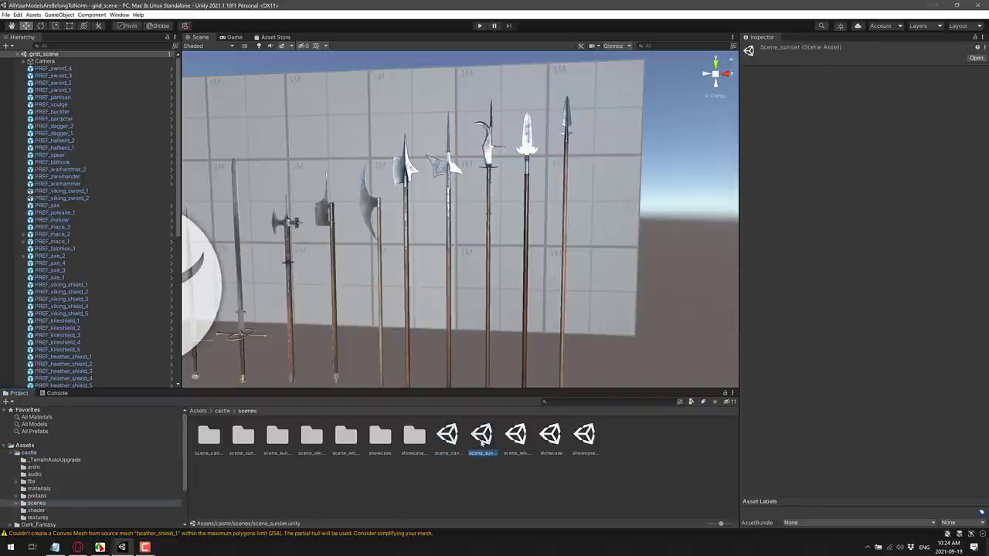
click(516, 436)
click(484, 437)
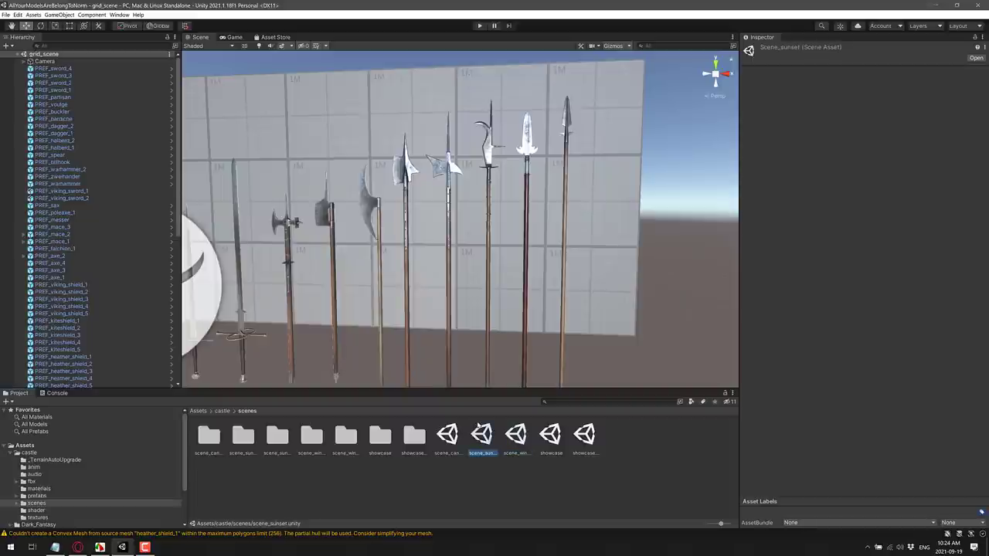
double_click(481, 437)
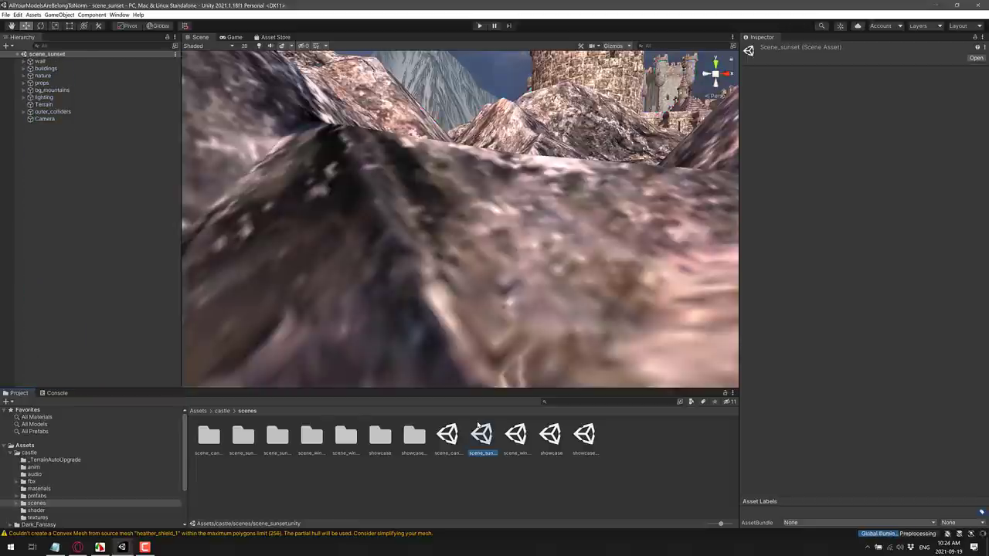
Fly across the sunset terrain to the castle gate and through the gatehouse tunnel.
key(w)
right_drag(588, 232, 652, 227)
right_drag(504, 260, 790, 171)
right_drag(572, 179, 870, 230)
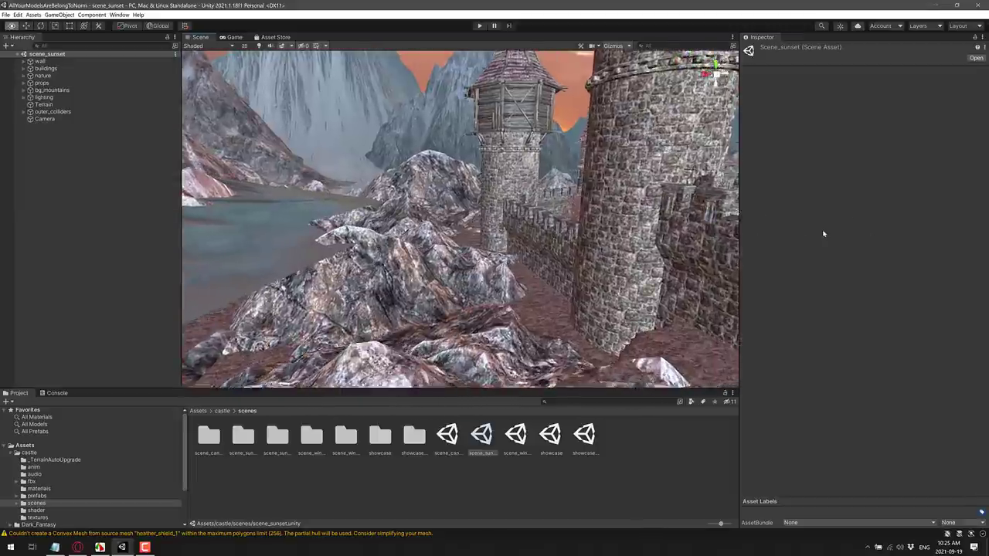
click(551, 435)
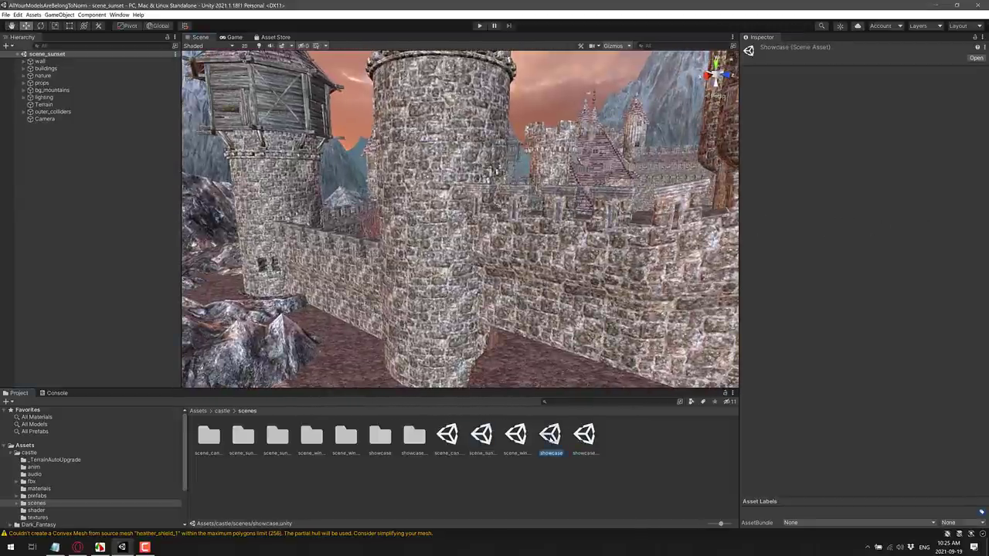
Open the showcase scene, pull back to view its castle props, then open showcase_b.
double_click(551, 435)
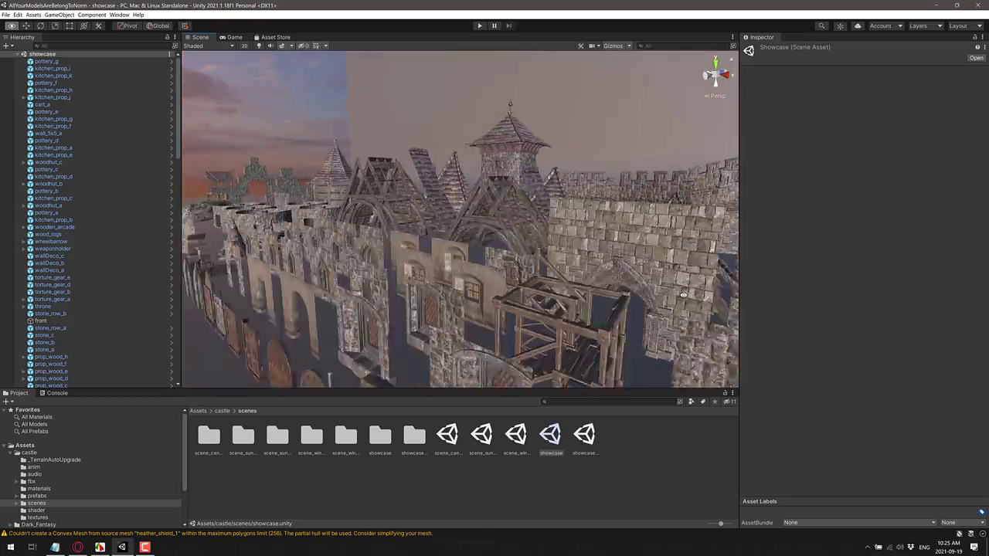
right_drag(709, 309, 788, 310)
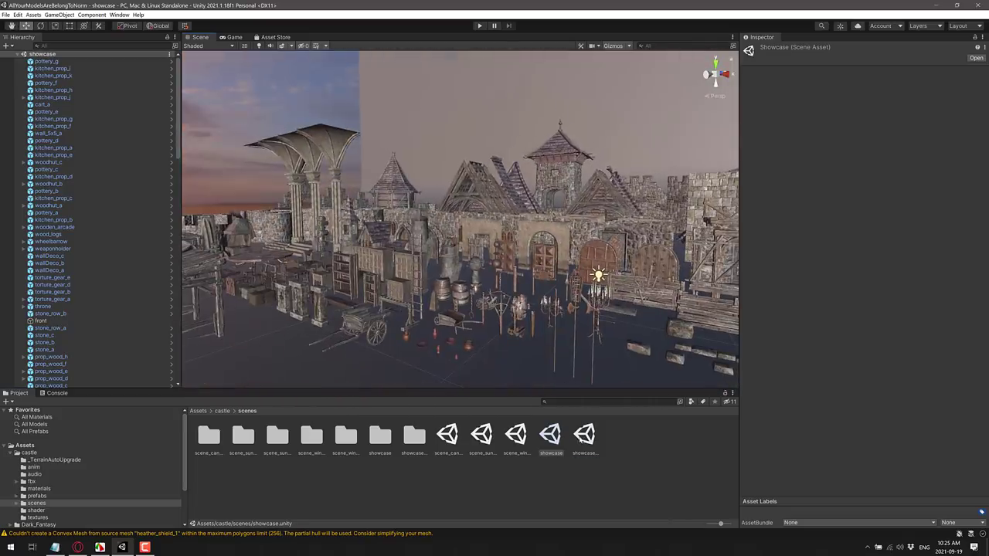
double_click(576, 445)
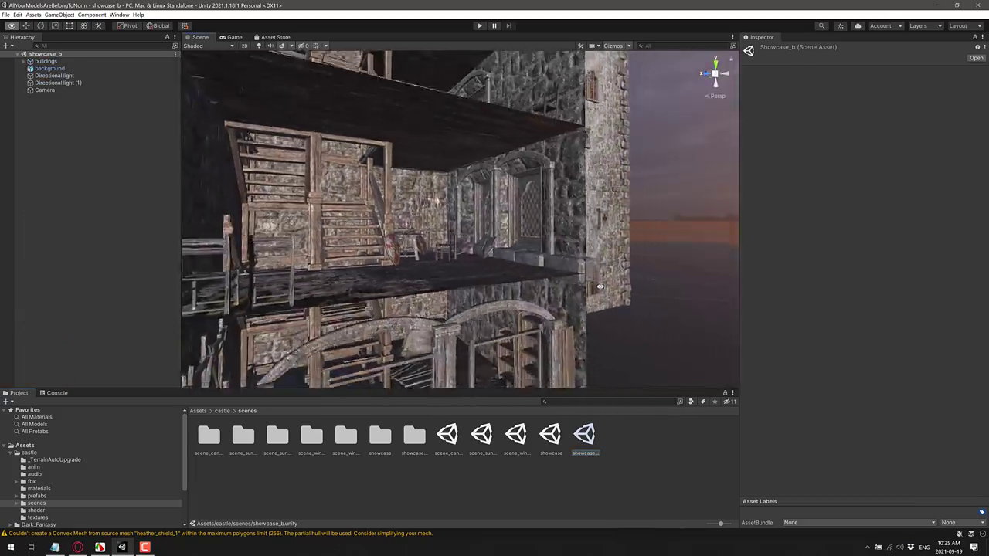
Fly through the showcase_b wooden building toward the barrel, then go up to the castle folder.
key(w)
right_drag(545, 309, 657, 364)
right_drag(17, 395, 615, 287)
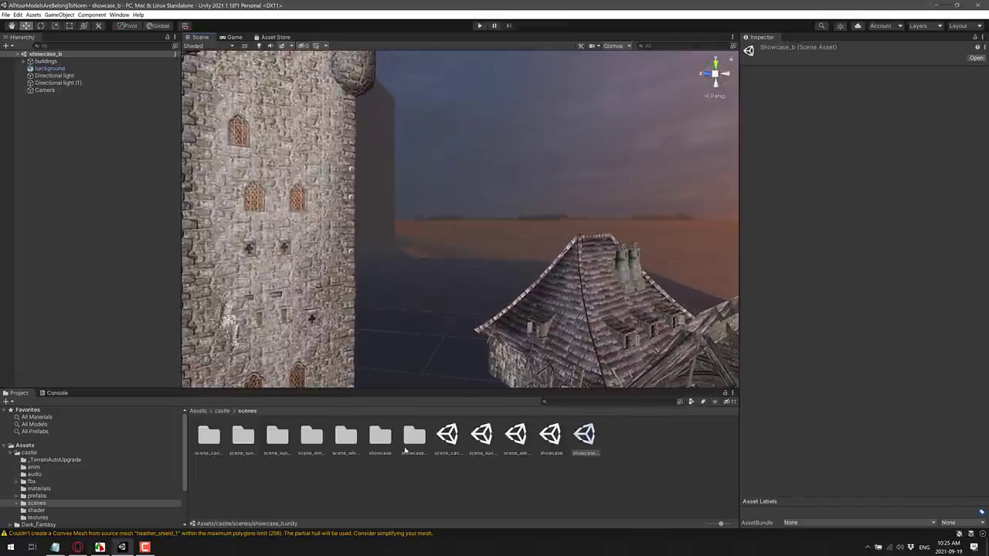
click(222, 411)
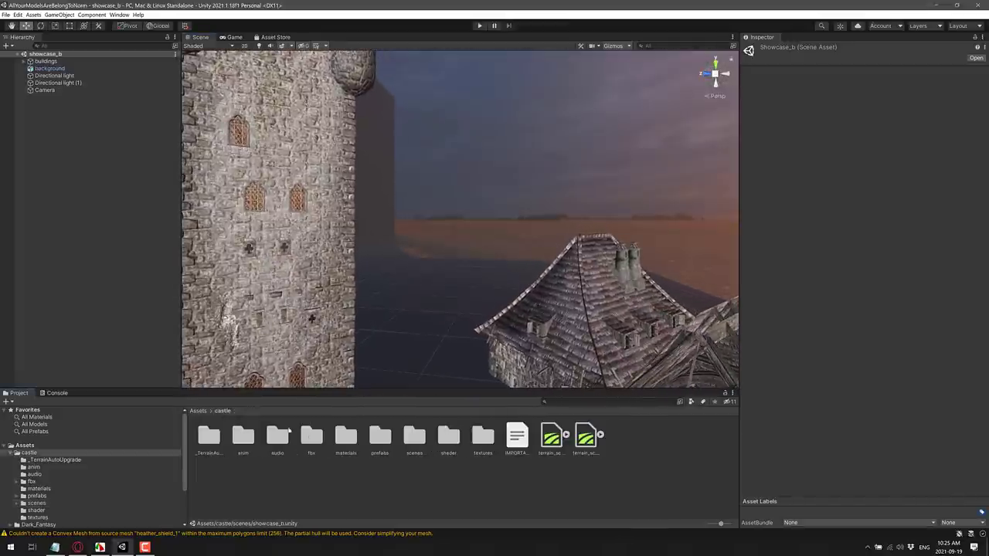
Place barrel_a and cage props from castle prefabs/props into showcase_b, then switch to the Humble Bundle browser.
double_click(379, 435)
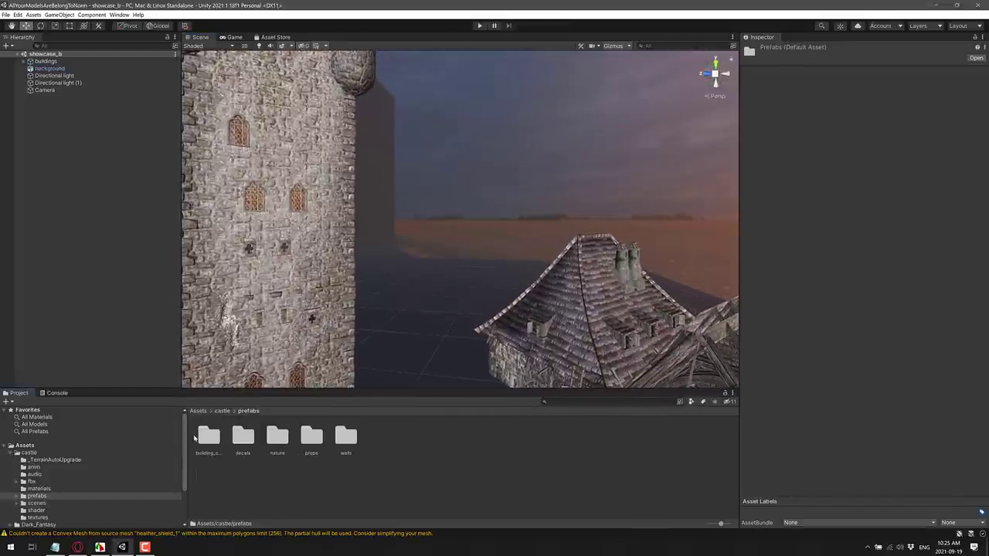
double_click(313, 437)
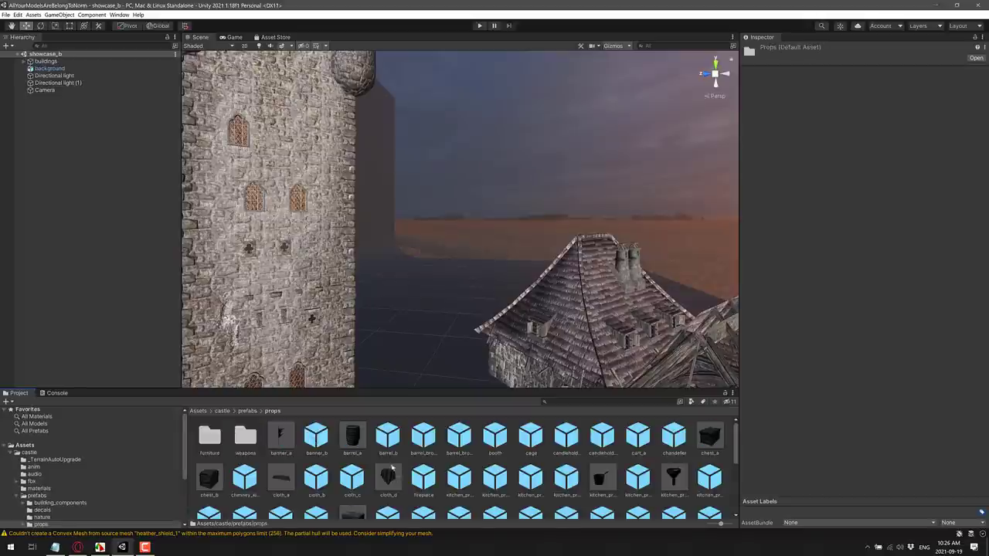
drag(352, 438, 436, 232)
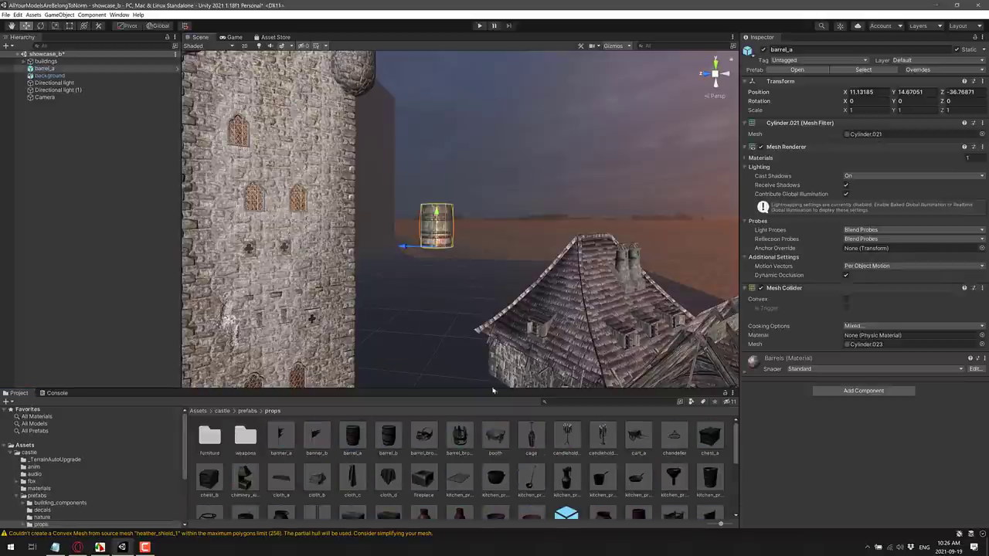
drag(487, 340, 444, 325)
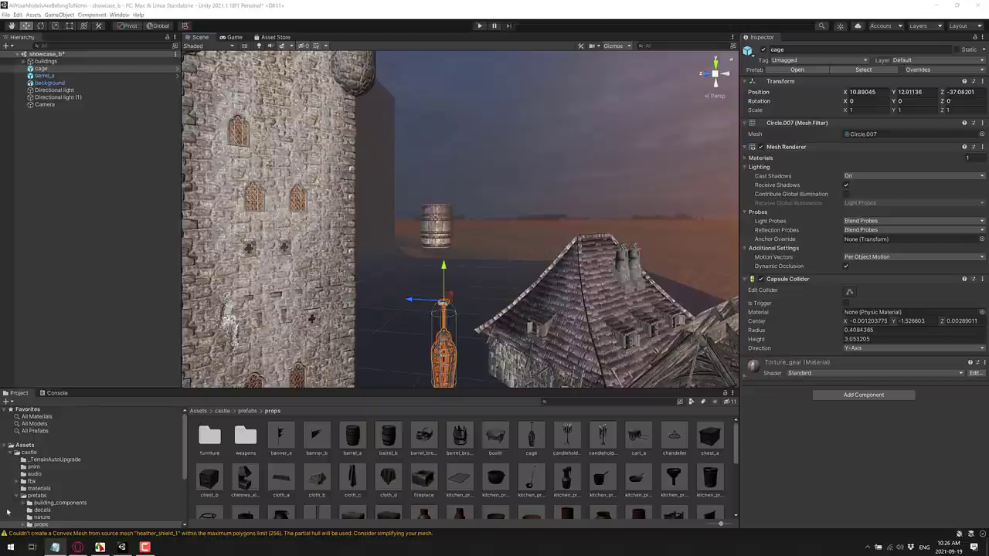
key(alt+Tab)
key(Tab)
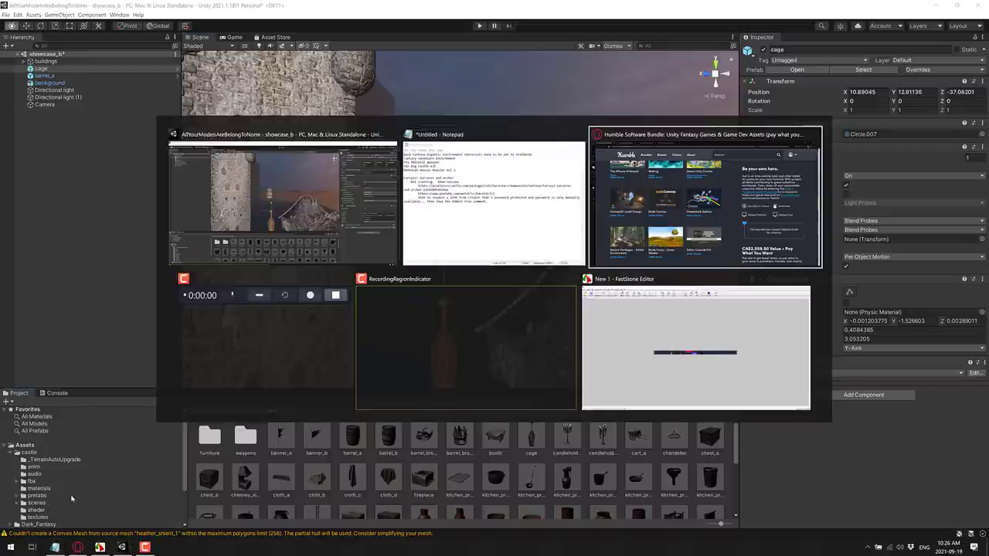
Scroll the Humble Bundle item list down to the RPG Fantasy (Pack) row.
scroll(208, 436, up, 2)
scroll(216, 437, up, 2)
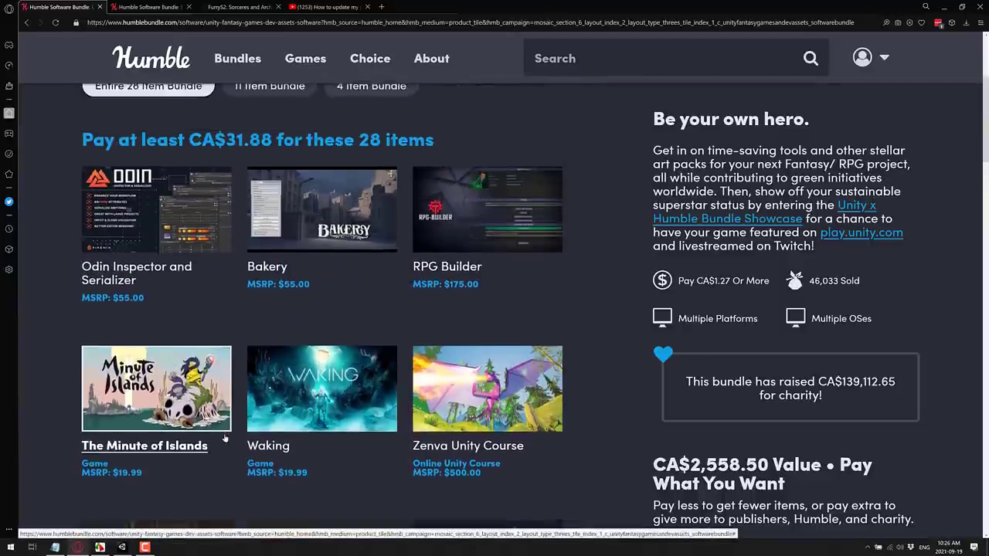
scroll(225, 439, down, 2)
scroll(225, 438, down, 2)
scroll(283, 440, down, 5)
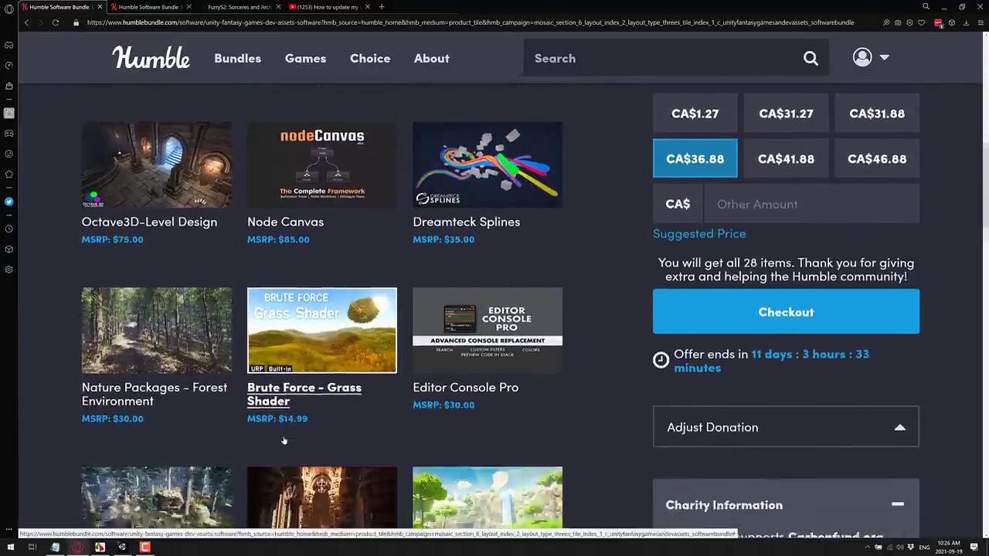
scroll(487, 363, down, 1)
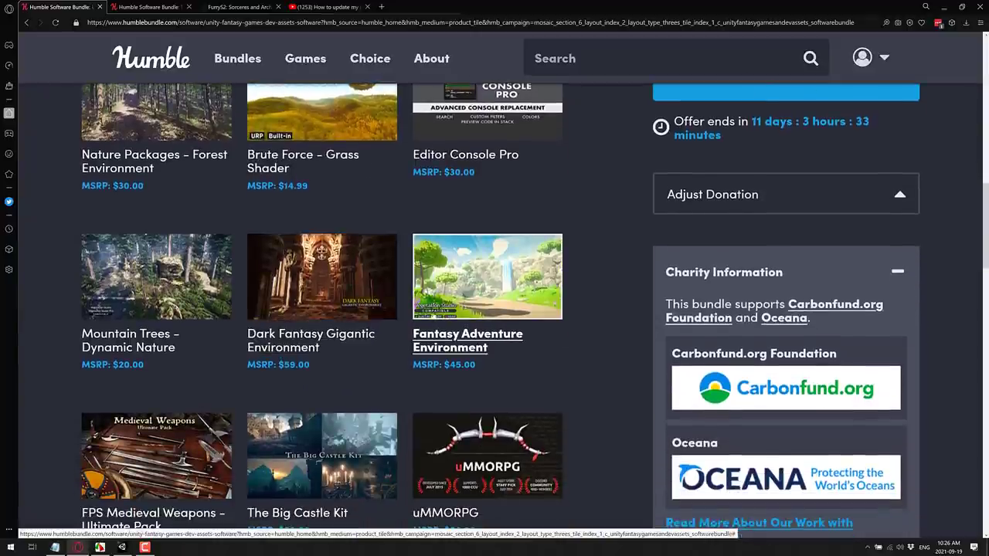
scroll(487, 364, down, 2)
scroll(309, 362, down, 3)
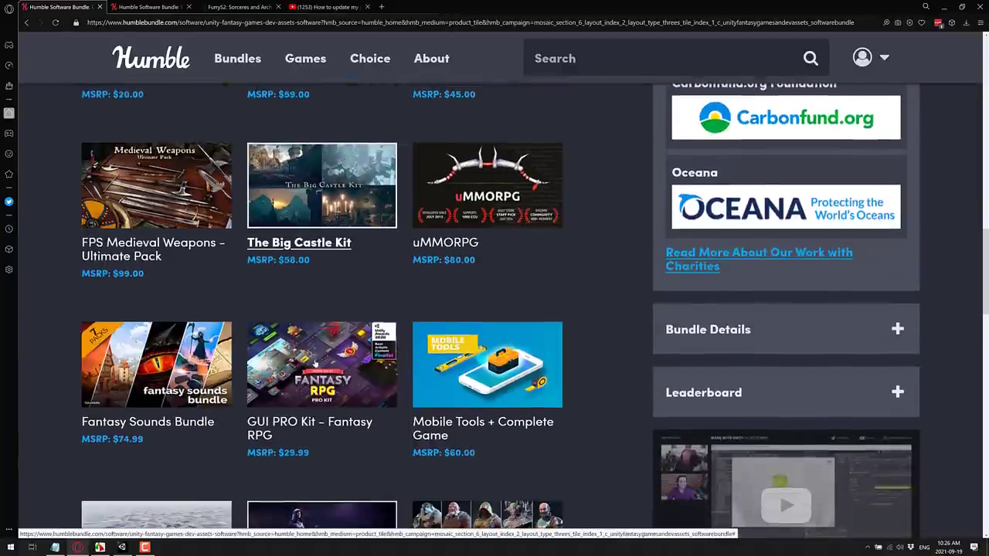
scroll(315, 363, down, 3)
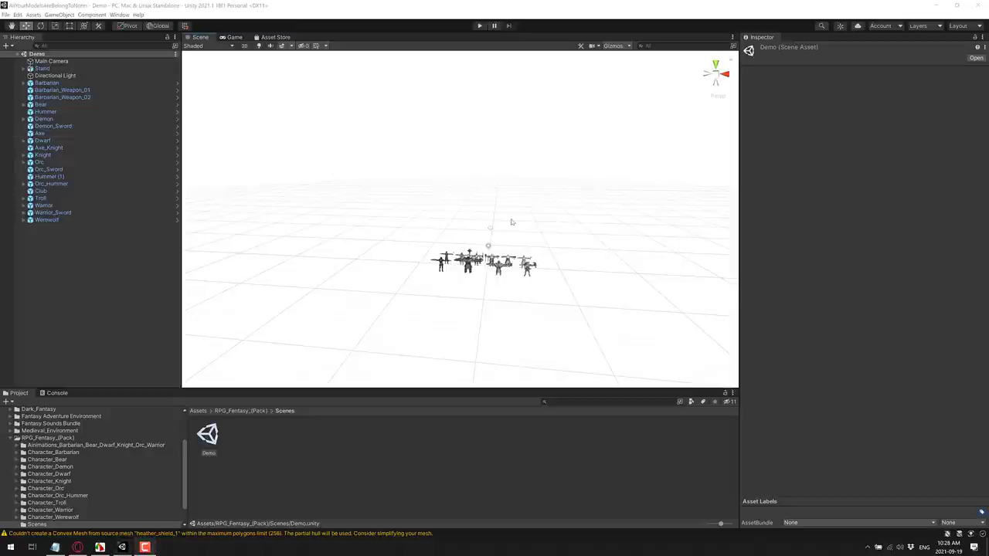
Orbit around the RPG Fantasy characters, select Barbarian, and run the Demo scene in Play mode.
right_drag(511, 221, 68, 211)
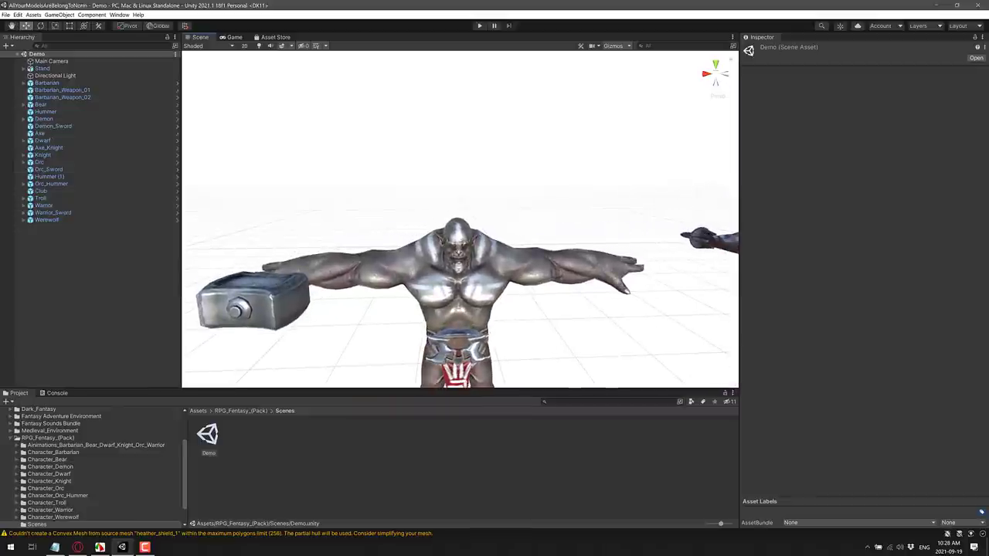
click(48, 84)
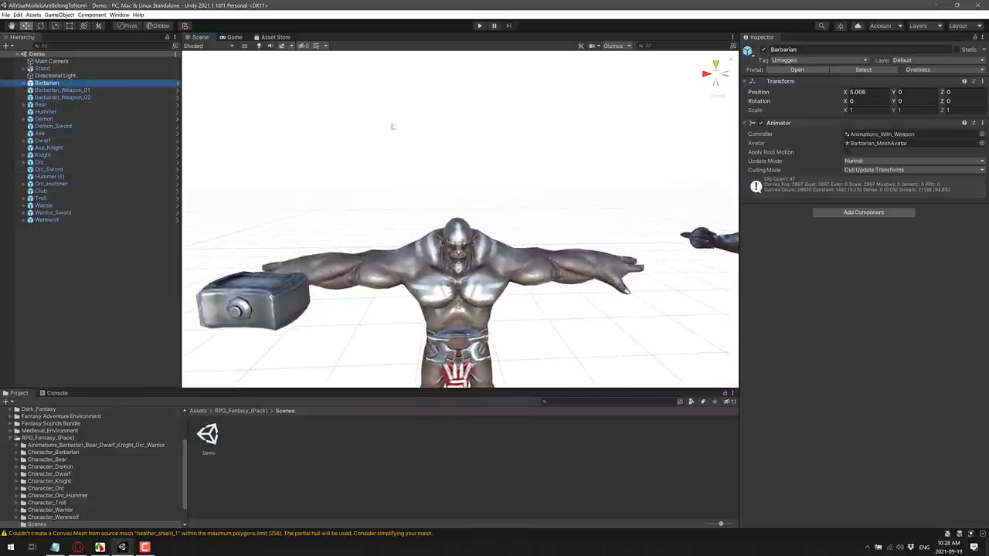
click(480, 25)
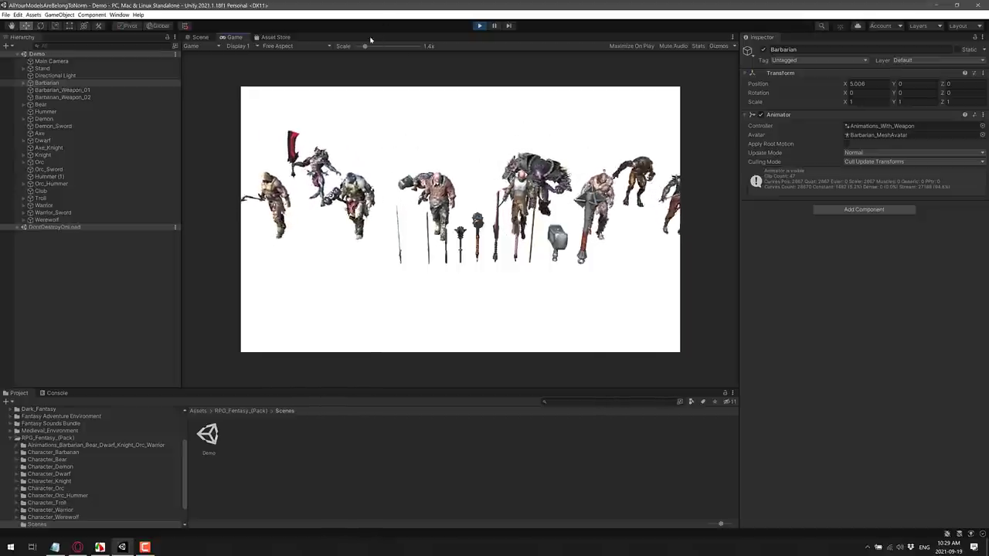
Enlarge the Game view to 2.4x, stop Play mode, and return to the RPG_Fantasy_(Pack) folder.
drag(366, 47, 381, 48)
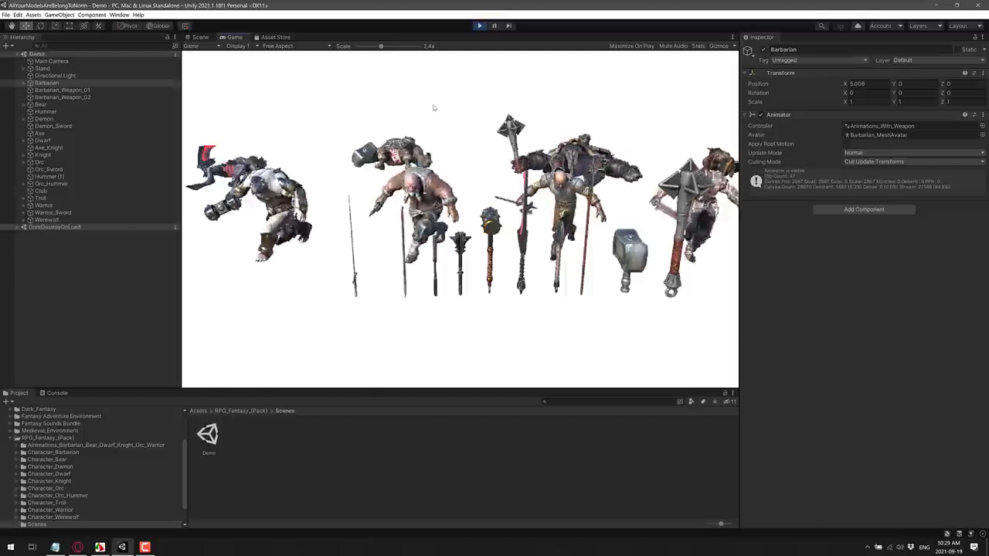
click(479, 25)
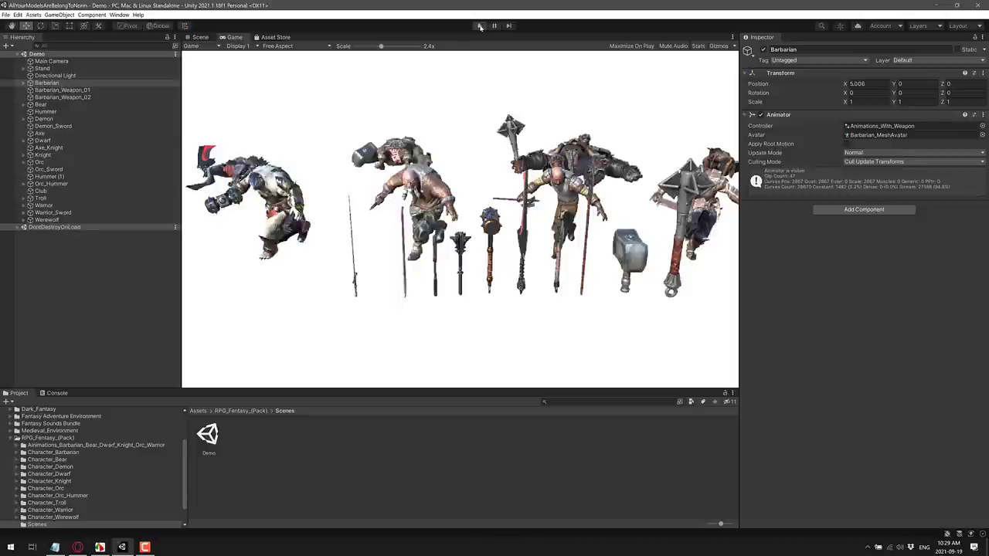
click(247, 411)
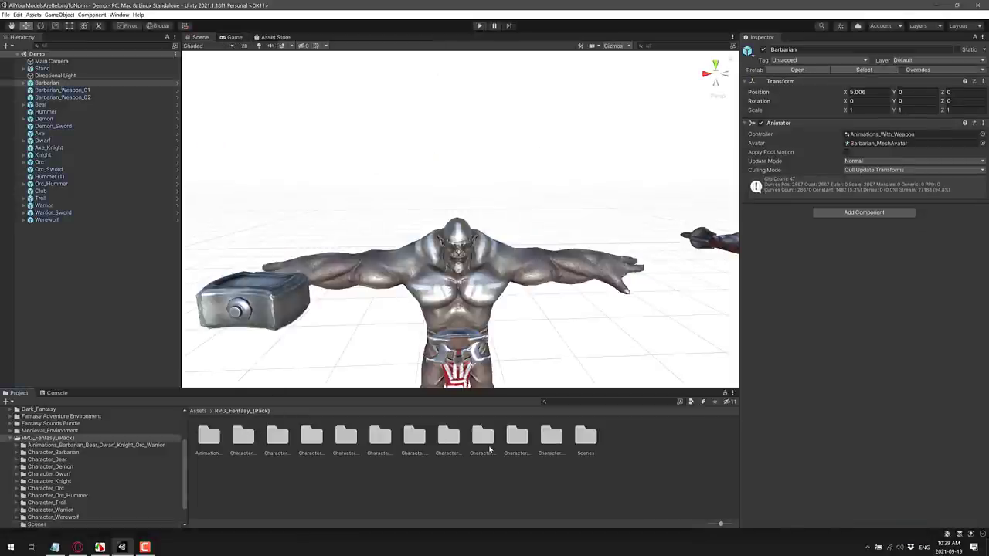
Drag a Dwarf prefab from Character_Dwarf > Prefab into the Demo scene behind the Barbarian.
click(69, 474)
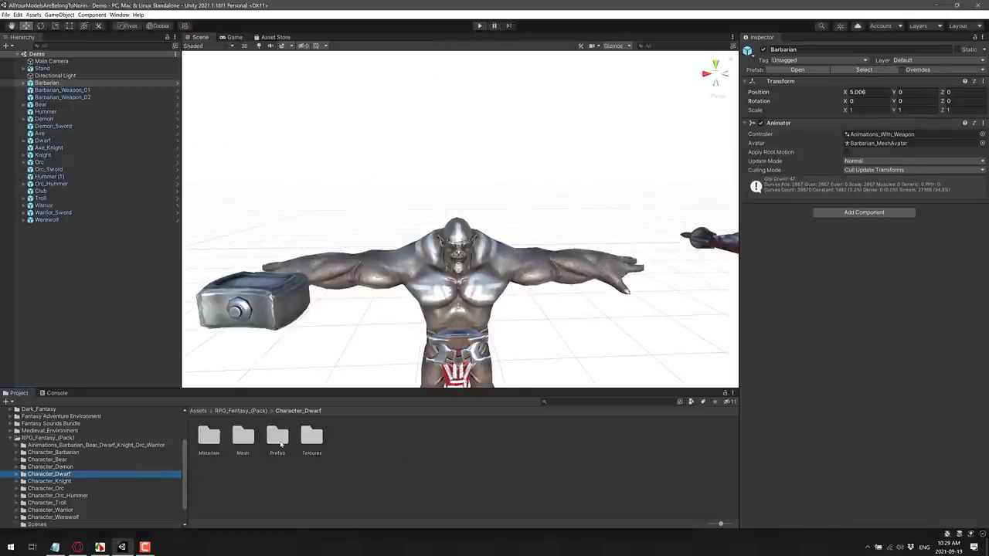
double_click(279, 438)
drag(255, 432, 569, 202)
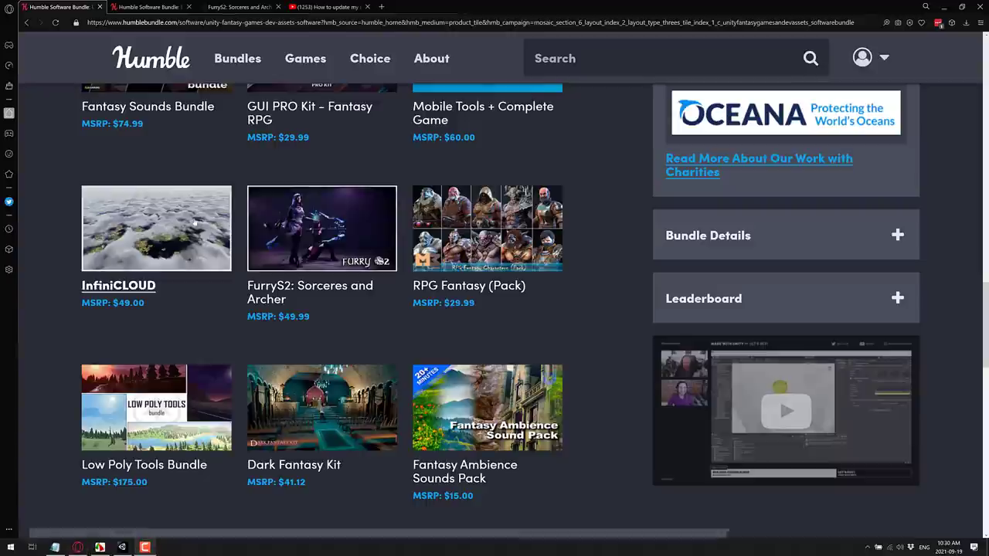
scroll(309, 324, down, 2)
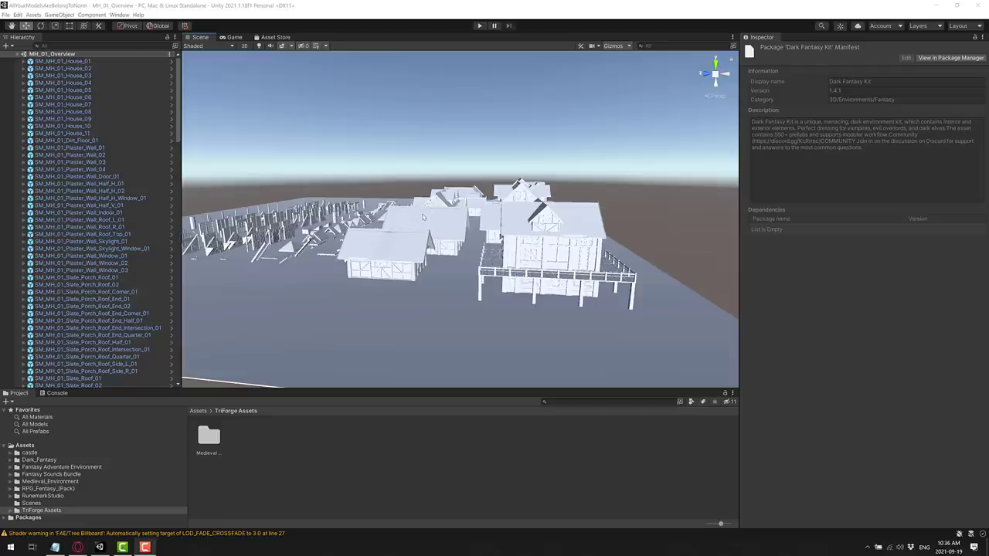
Fly the scene camera in close to the MH_01_Overview modular houses, then switch to the browser.
right_drag(569, 306, 784, 311)
key(w)
key(s)
key(w)
key(w)
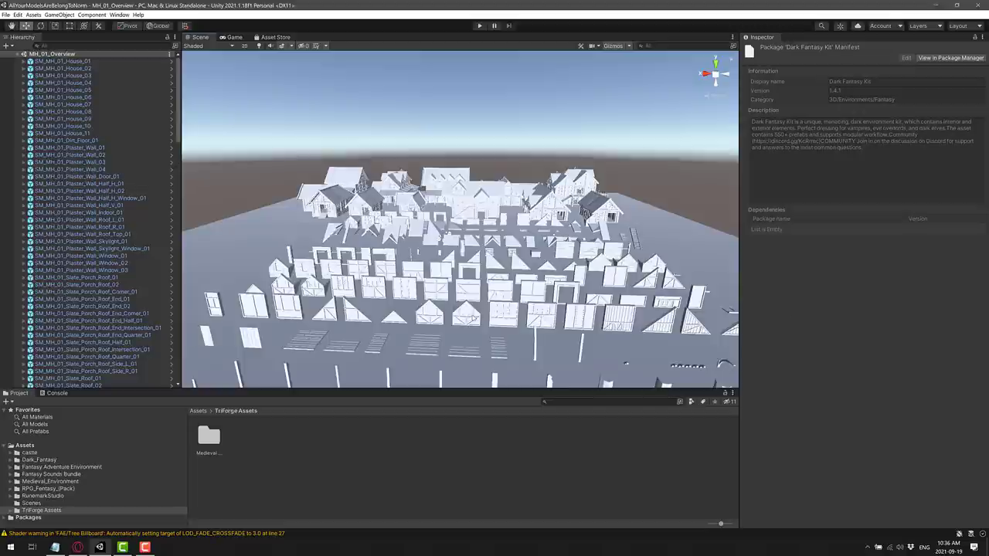
right_drag(494, 270, 494, 270)
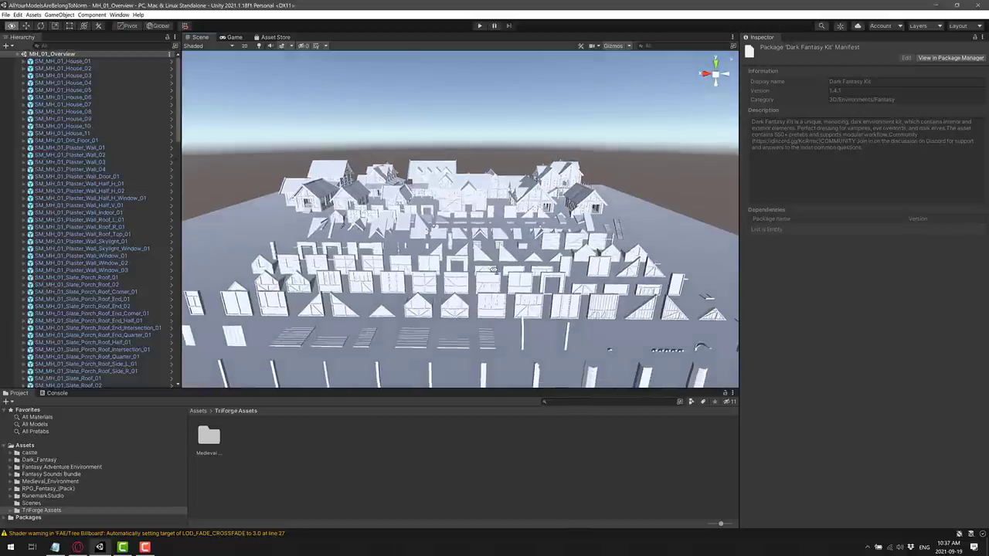
key(alt+Tab)
key(alt+Tab)
key(alt+Tab)
key(alt+Tab)
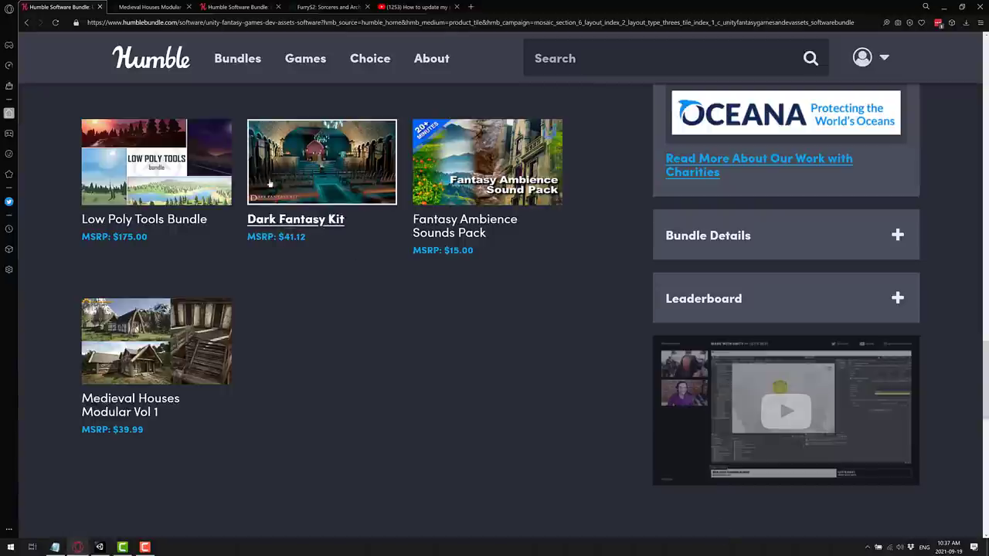
Confirm Medieval Houses Modular Vol 1 supports only URP and HDRP on its store page, then return to Unity.
click(151, 6)
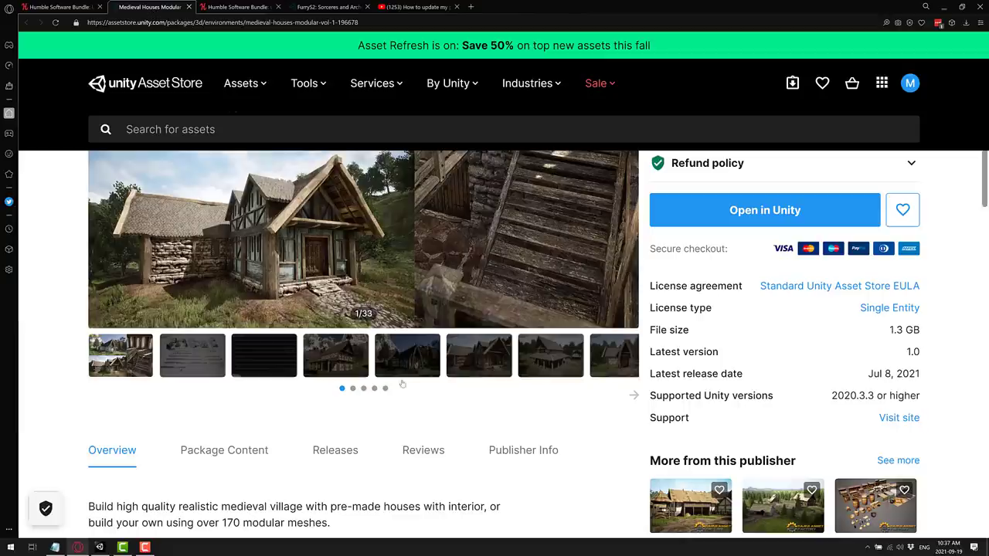
scroll(397, 379, down, 1)
scroll(397, 379, down, 2)
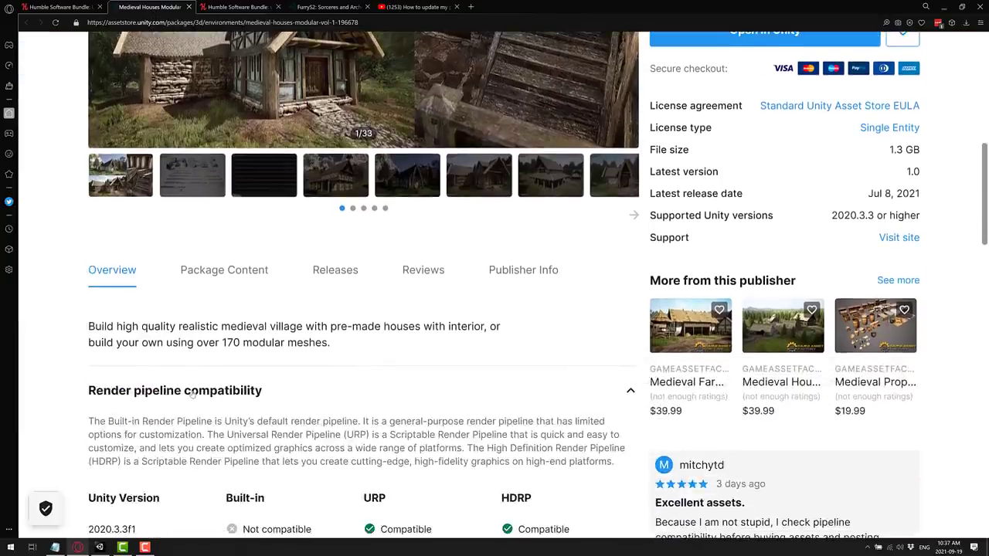
scroll(193, 394, down, 1)
drag(224, 407, 138, 440)
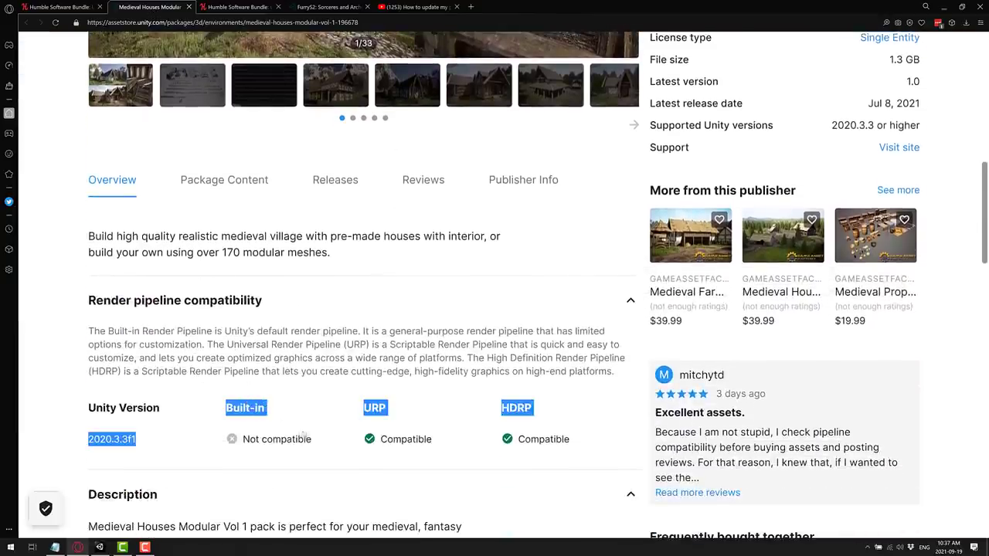
click(193, 390)
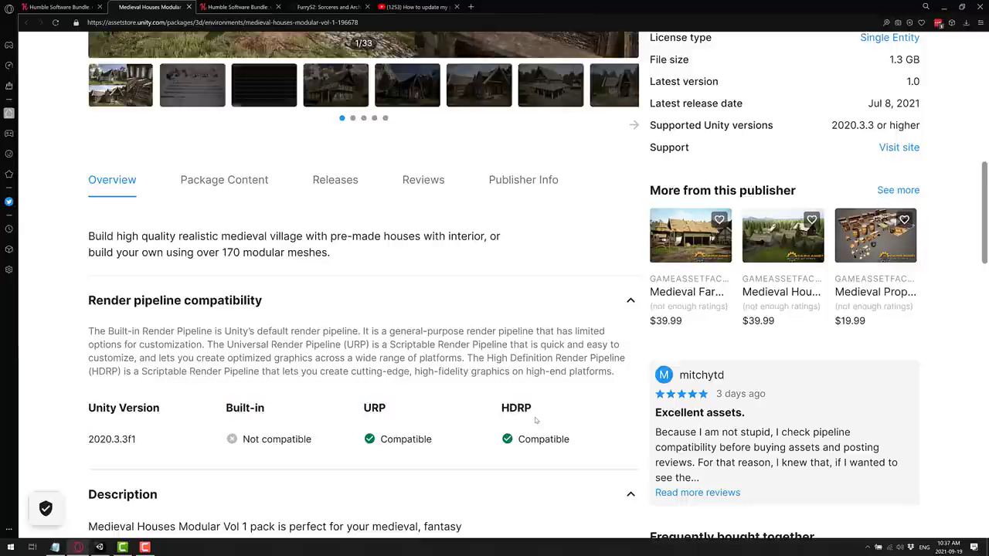
key(alt+Tab)
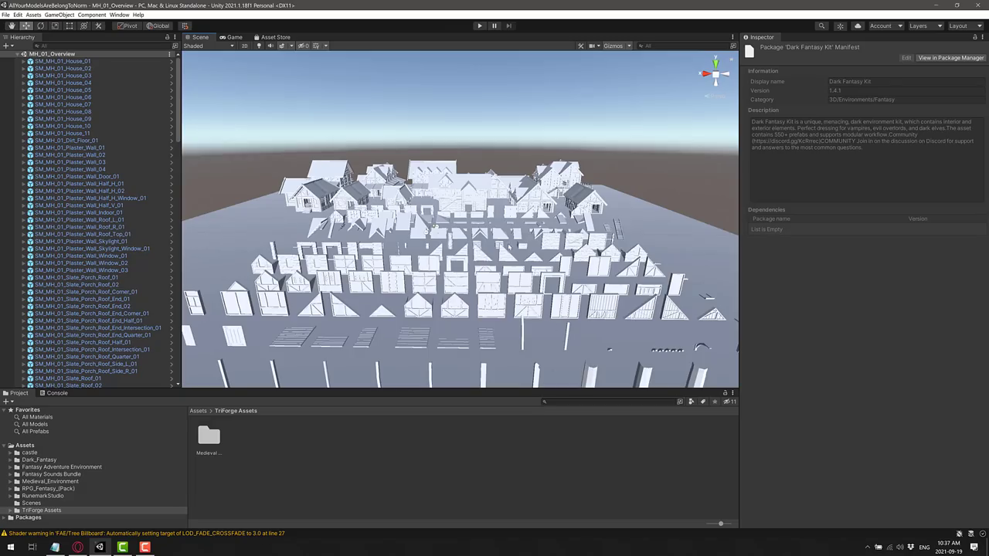
right_drag(459, 219, 274, 172)
key(w)
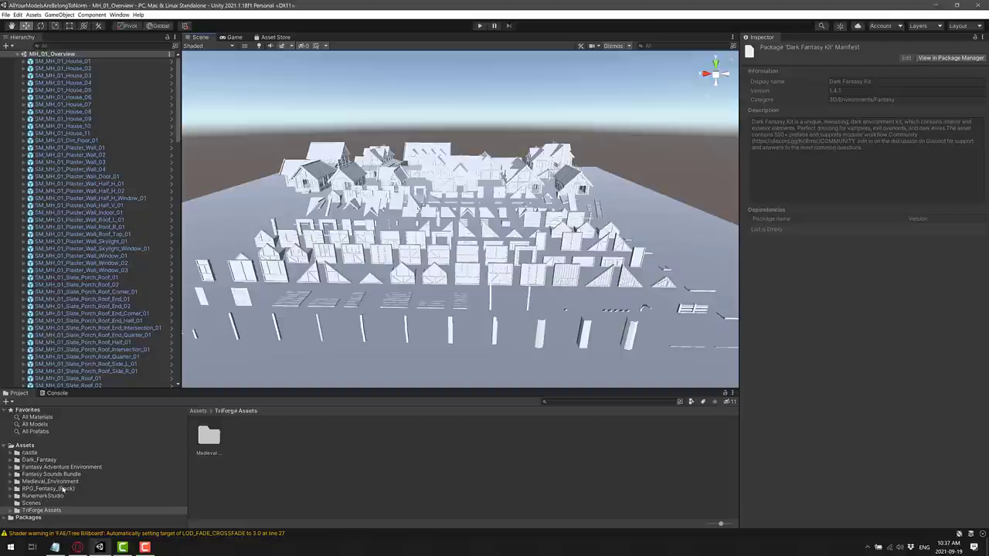
Open the Lineup scene from RunemarkStudio > DarkFantasyKit > Demo Scenes > _lineup.
click(40, 496)
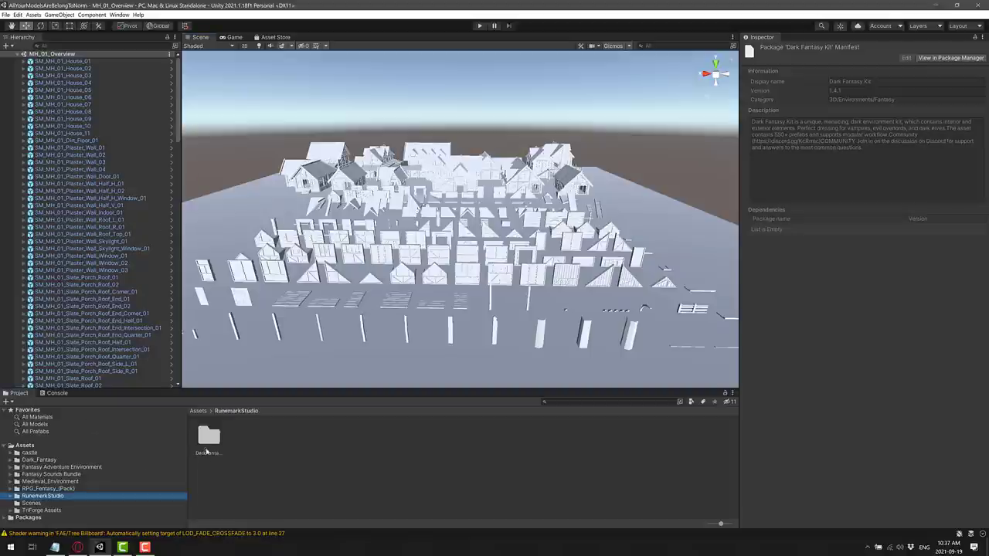
double_click(208, 441)
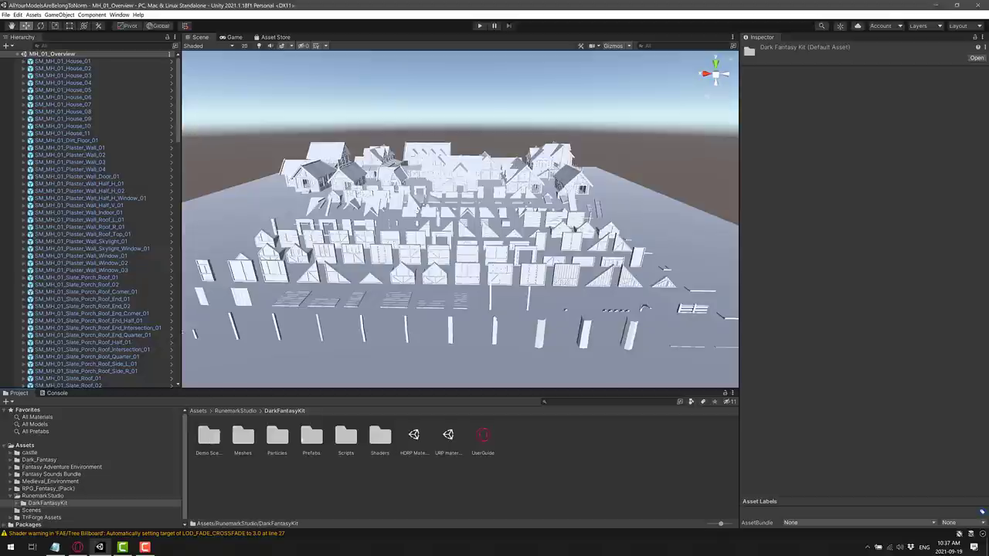
double_click(208, 438)
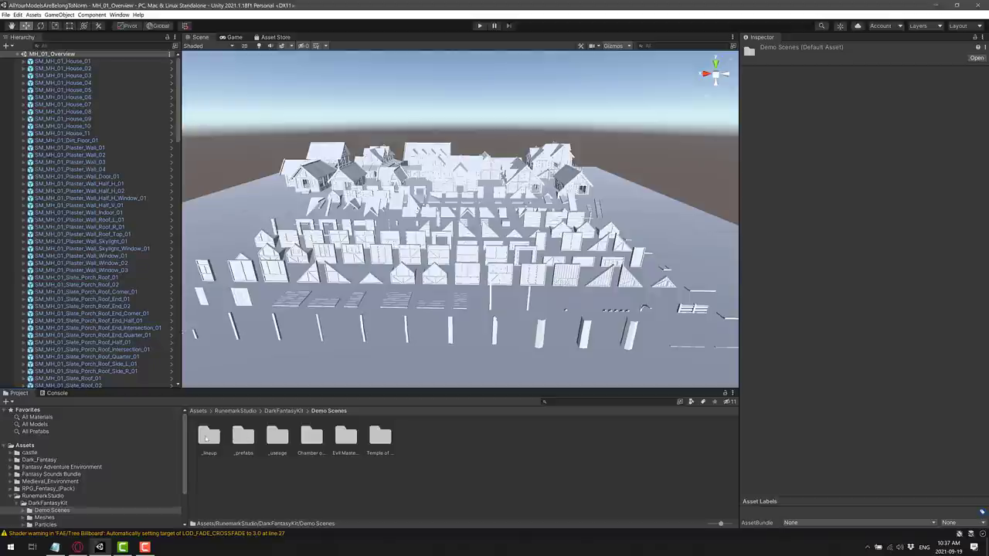
double_click(207, 438)
double_click(345, 436)
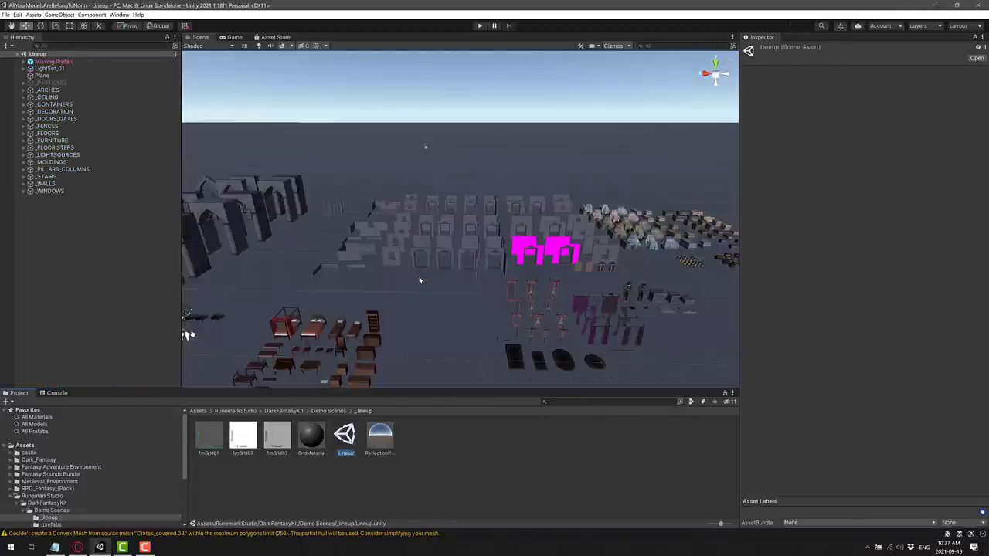
Tour the Lineup scene's arches, chandeliers and magenta walls, then open the Evil Mastermind Manor (FPS) folder.
alt+drag(420, 280, 406, 304)
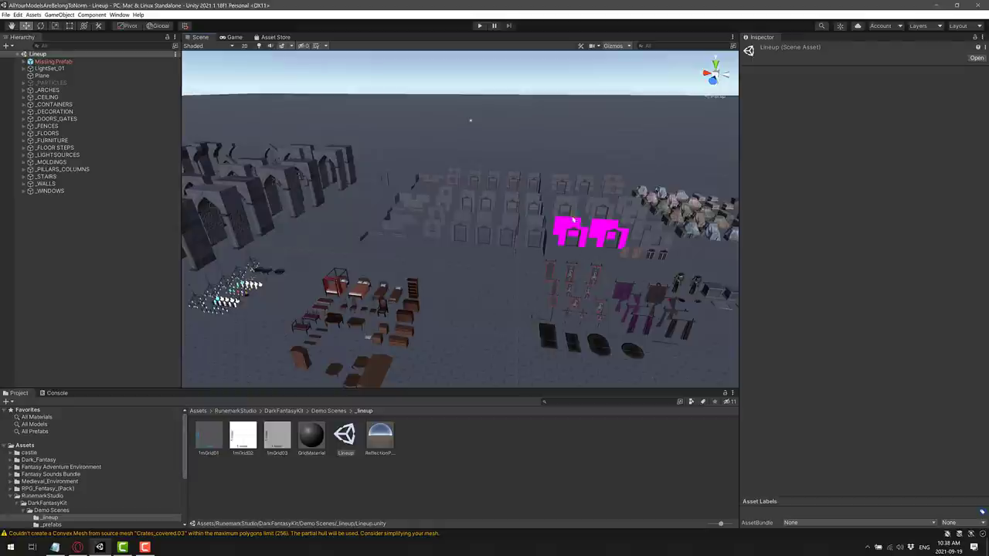
mouse_move(614, 243)
alt+mouse_down()
mouse_move(367, 264)
mouse_move(502, 271)
mouse_move(477, 281)
mouse_move(486, 249)
mouse_move(554, 247)
mouse_move(575, 227)
mouse_move(622, 229)
alt+mouse_up()
key(w)
right_drag(629, 228, 550, 222)
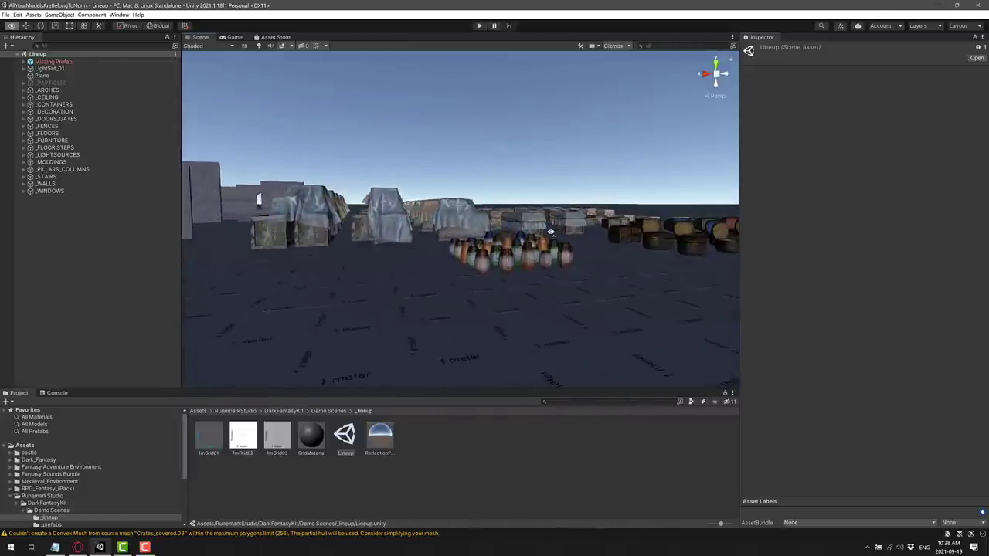
right_drag(559, 232, 323, 253)
click(318, 411)
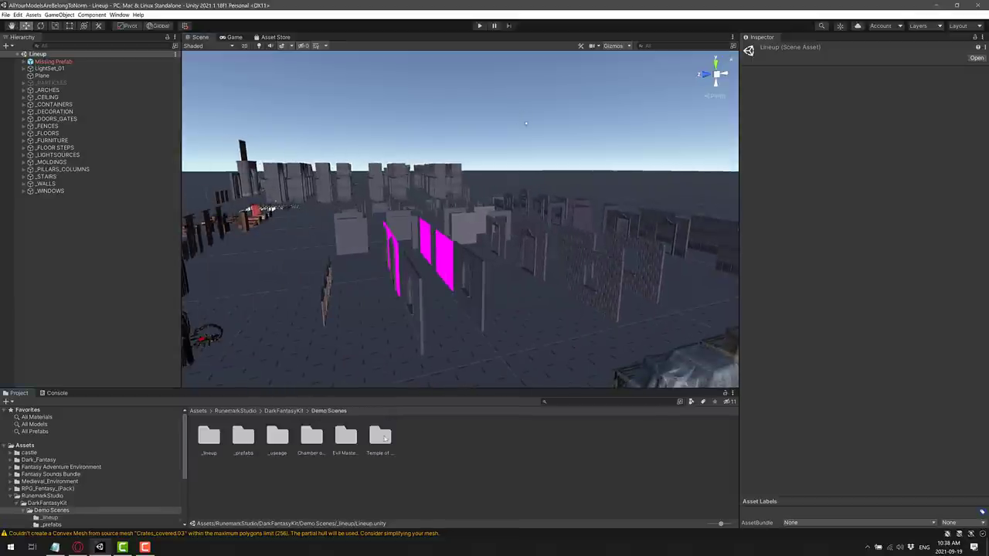
double_click(346, 435)
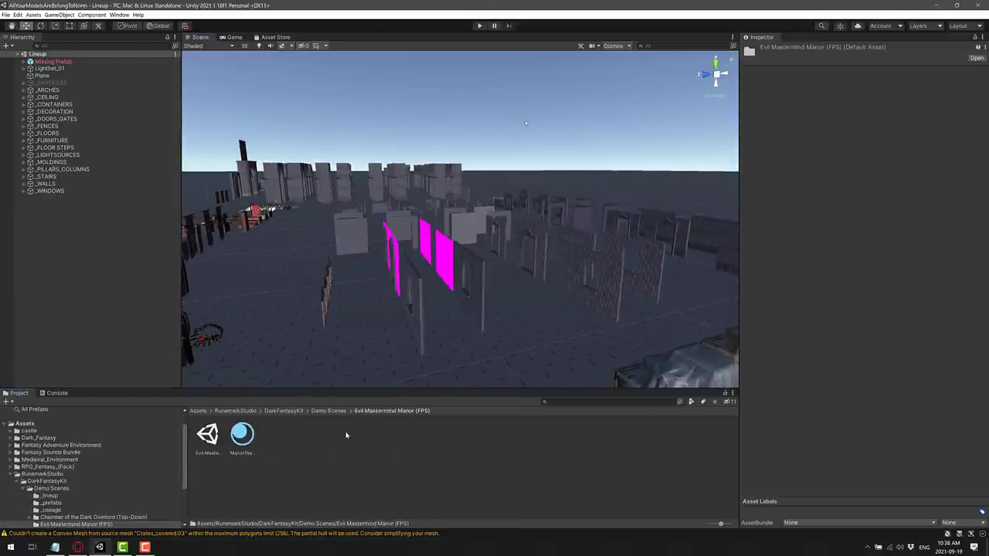
Load the Evil Mastermind Manor scene and fly the camera from a room view out into the courtyard.
double_click(208, 435)
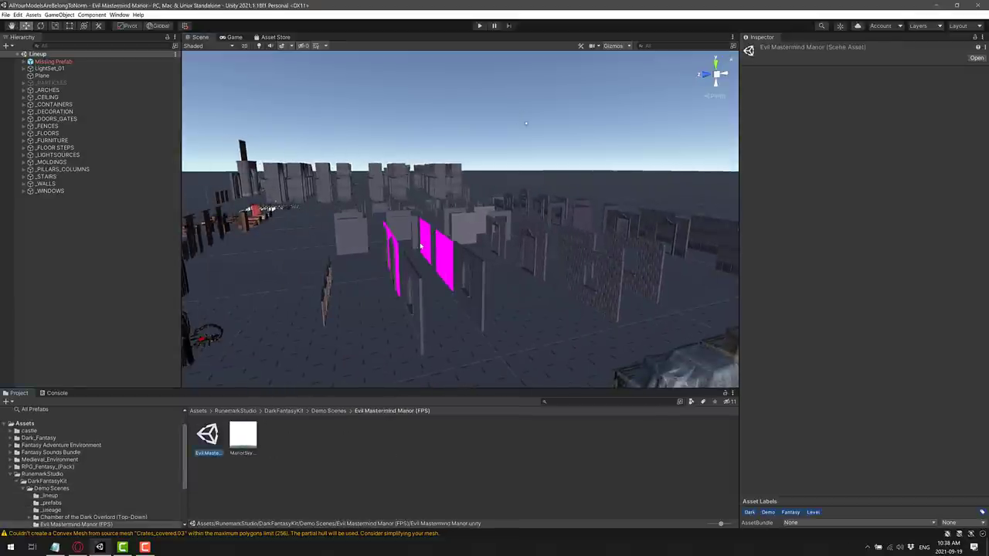
right_drag(421, 245, 681, 286)
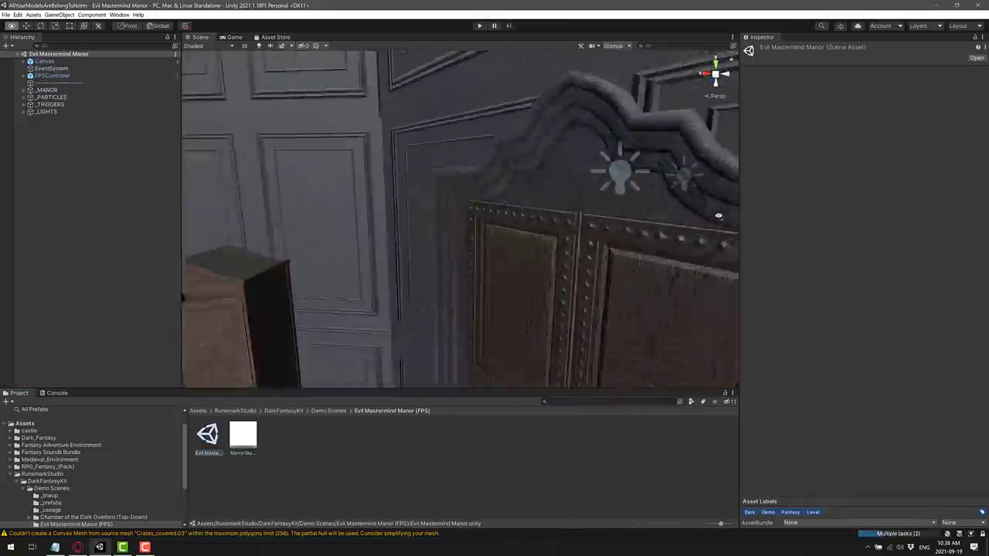
right_drag(711, 219, 781, 225)
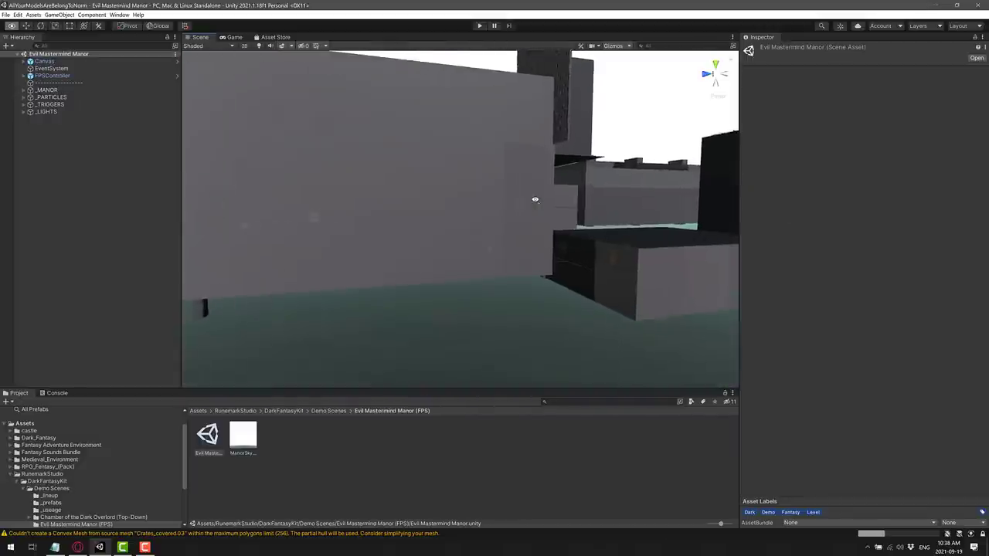
right_drag(541, 180, 536, 249)
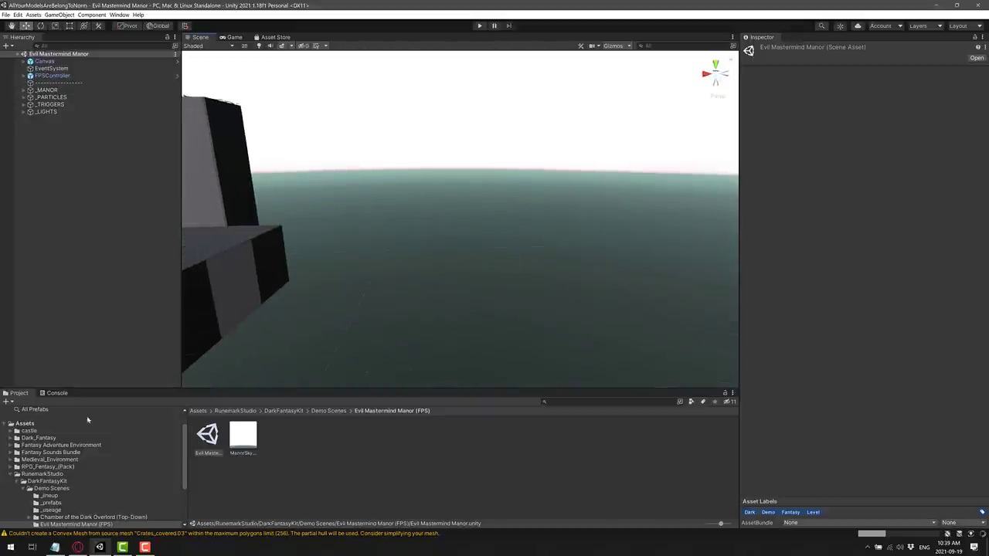
Show the Fantasy Sounds Bundle folder, check the Humble Software Bundle item list, and return to Unity.
click(11, 474)
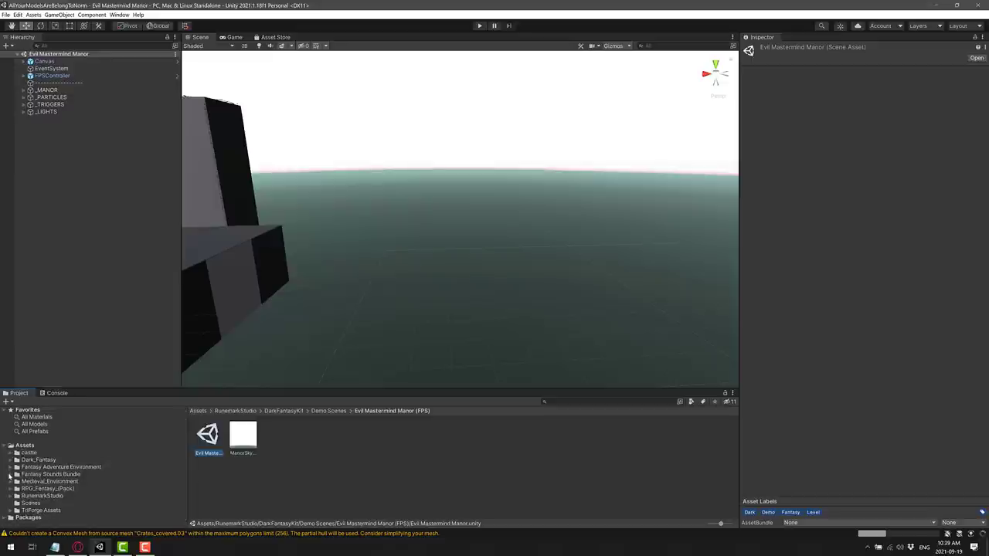
click(38, 474)
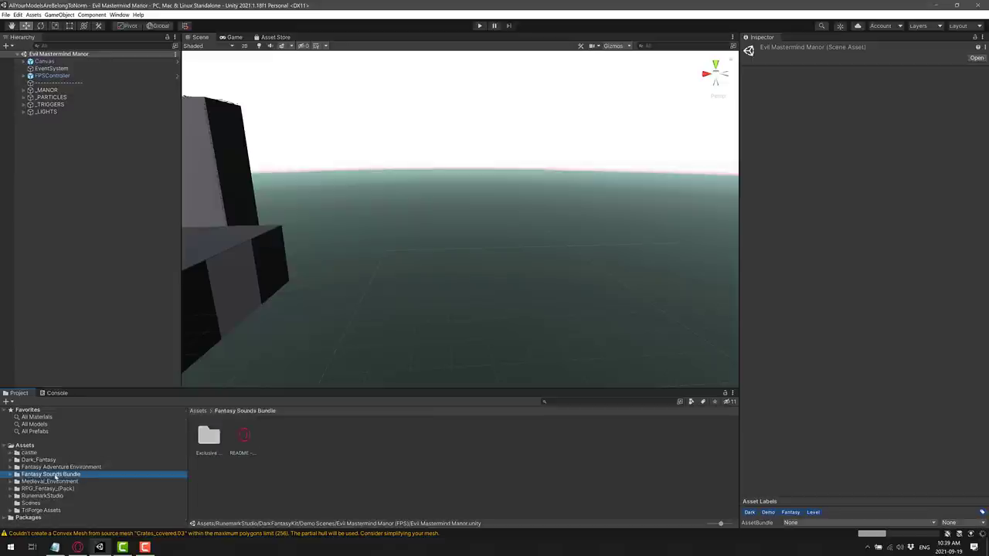
key(alt+Tab)
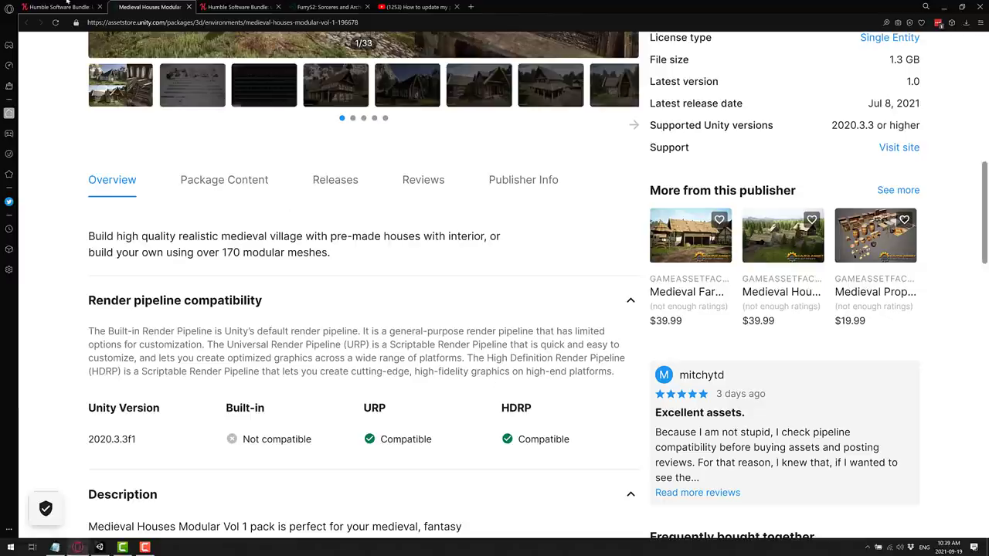
click(62, 7)
scroll(302, 357, up, 7)
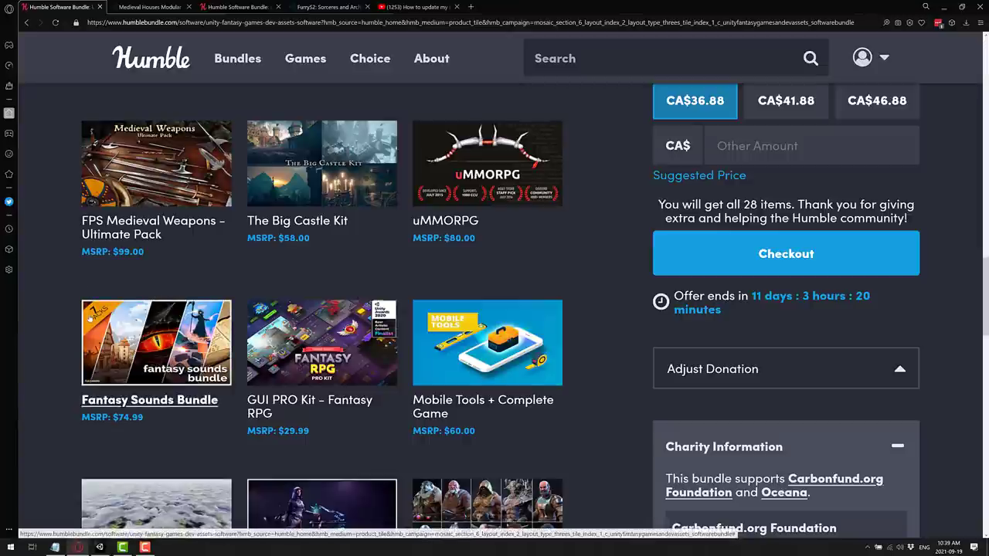
key(alt+Tab)
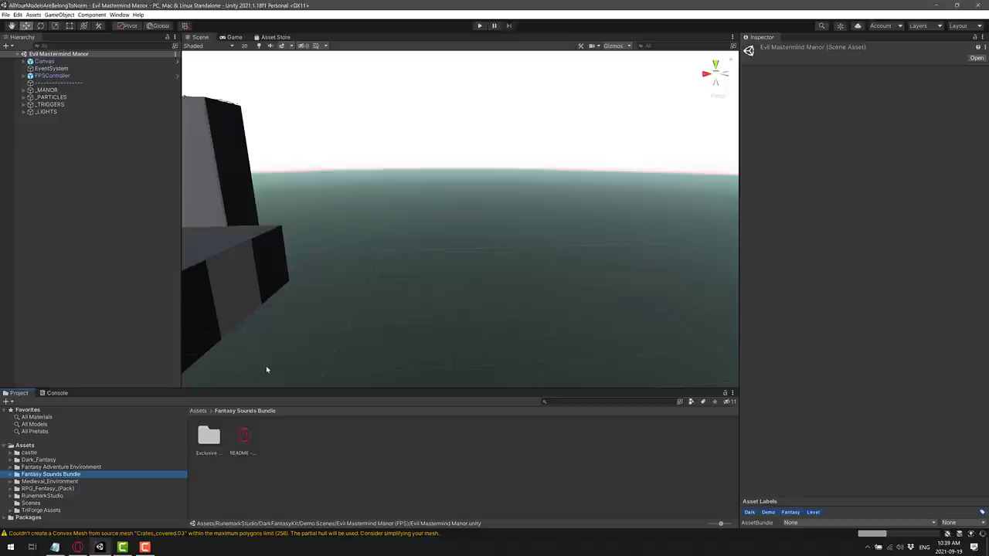
Open Fantasy Sounds Bundle > Exclusive Sounds > Medieval Combat Sounds.
click(11, 476)
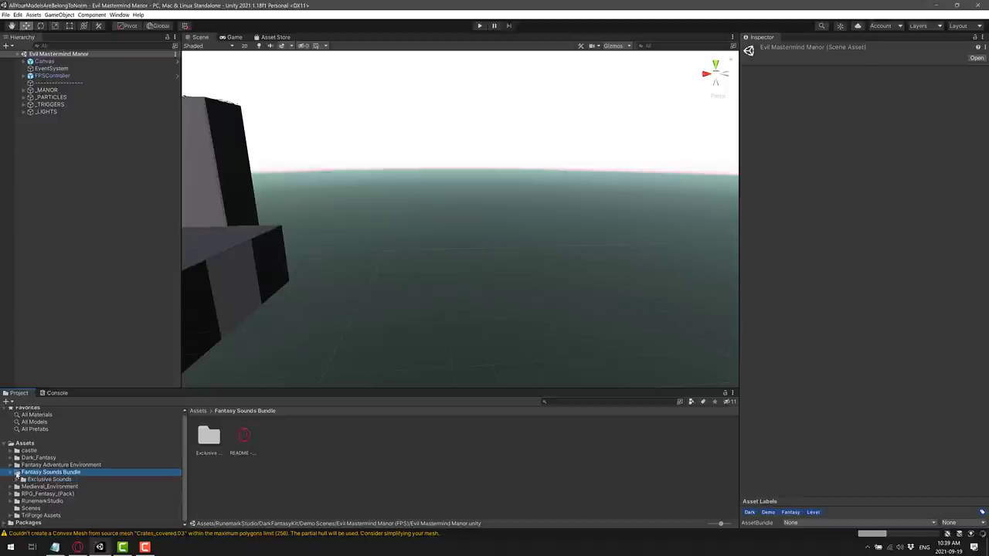
click(37, 480)
click(16, 480)
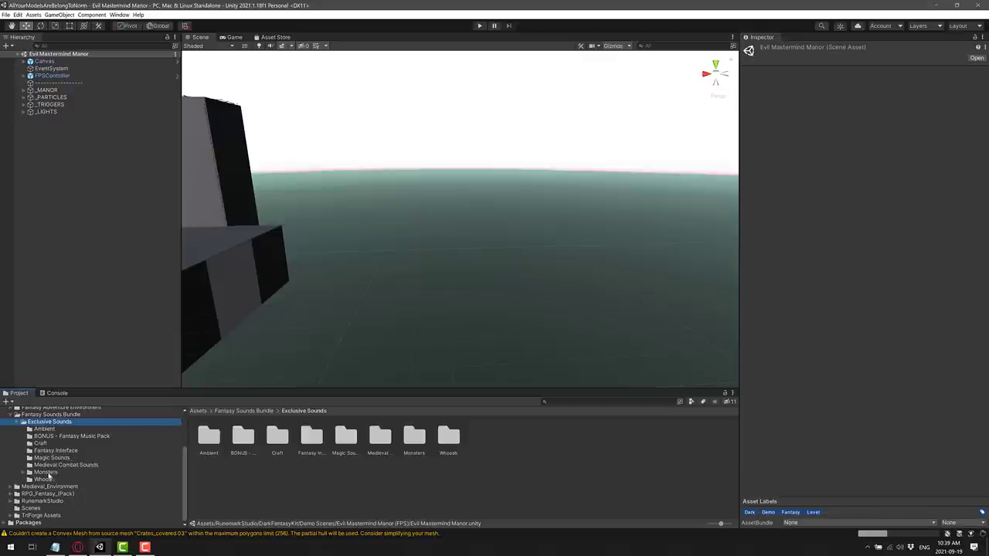
click(56, 465)
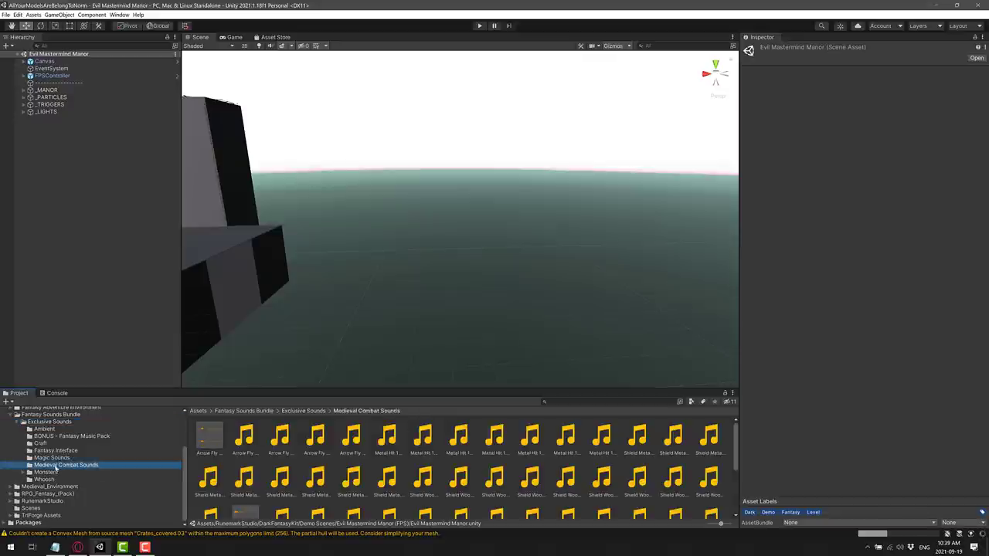
Preview the Arrow Fly 3_3 and Shield Wood 6_3 clips in the Inspector.
click(280, 437)
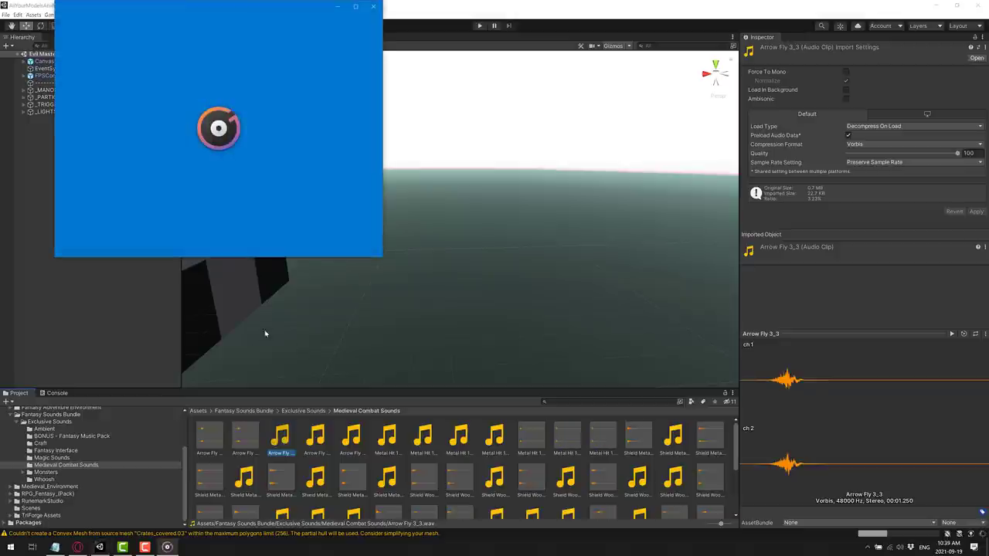
click(375, 6)
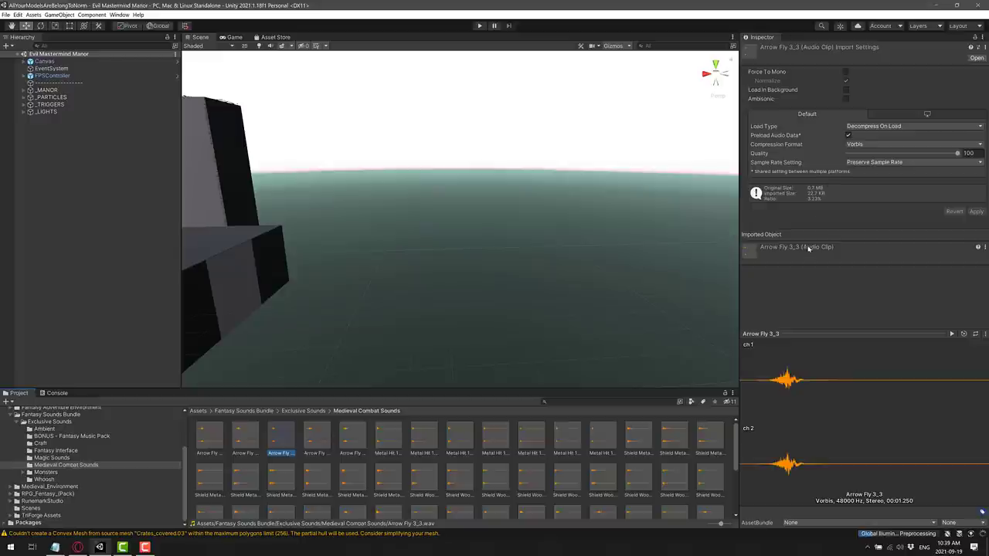
click(952, 335)
click(497, 475)
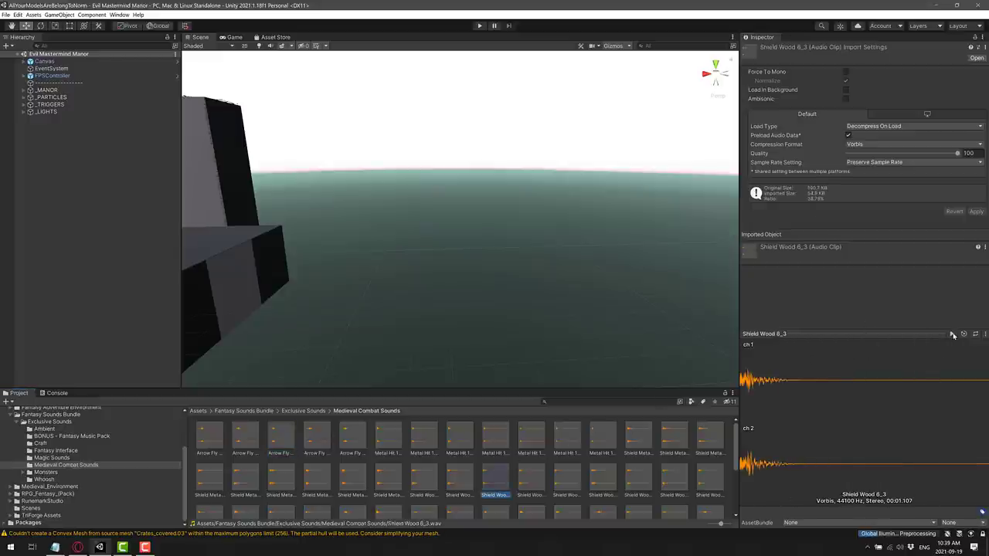
click(640, 434)
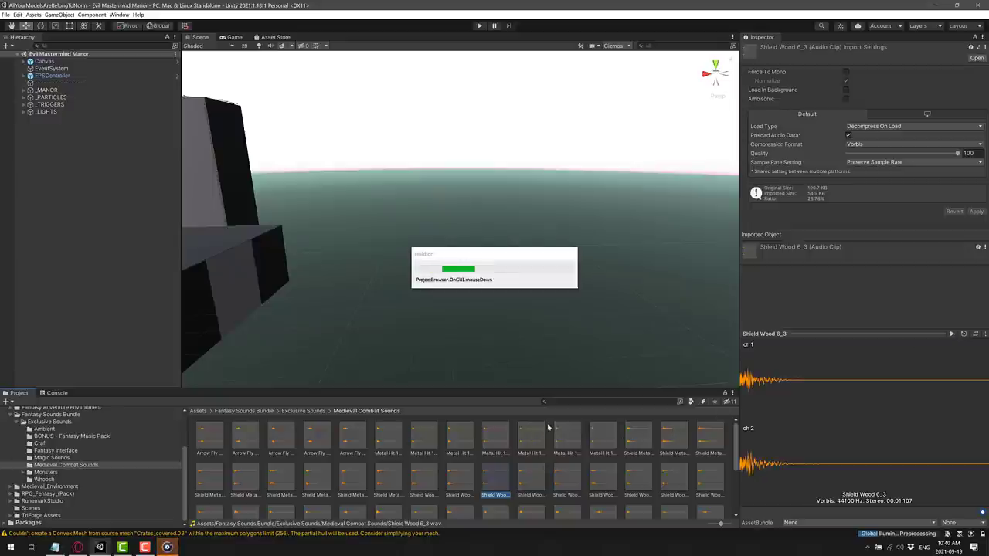
click(951, 334)
Preview the Weapon Draw Wood 03 clip, then open the Monsters sound folder.
scroll(607, 452, down, 5)
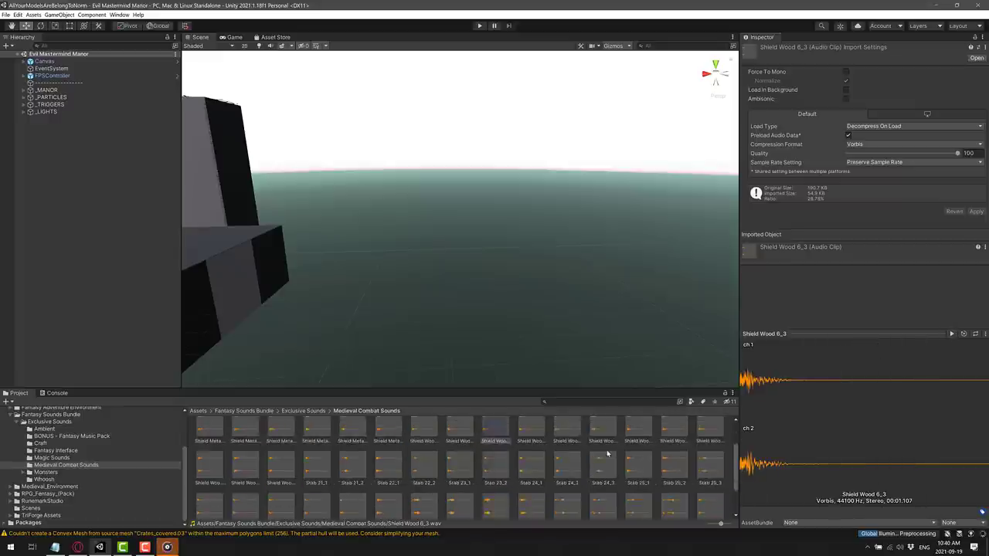
click(637, 450)
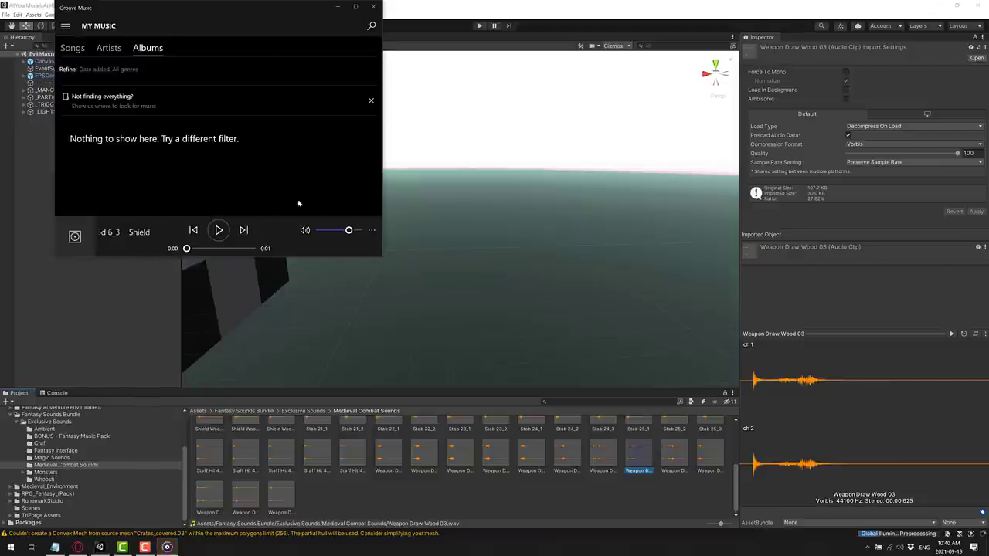
click(373, 6)
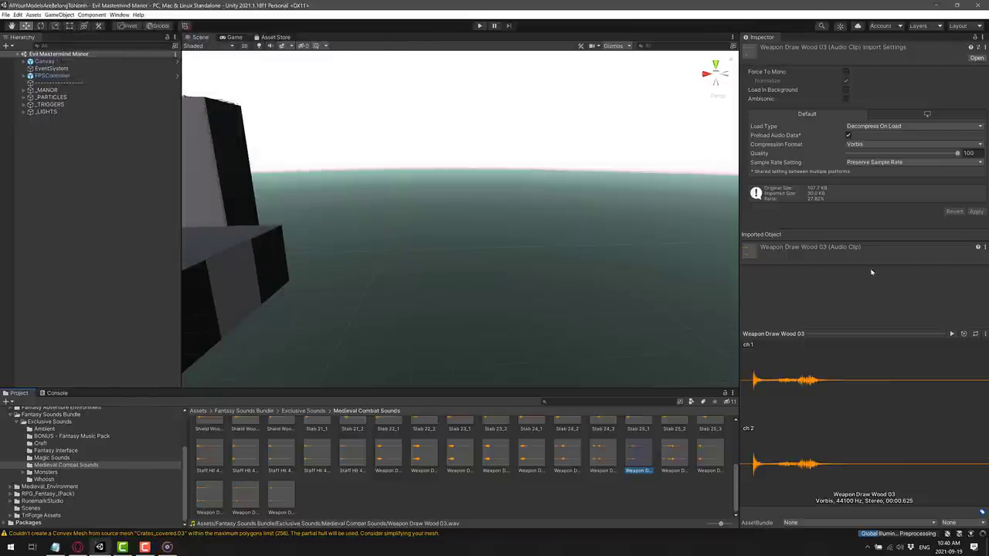
click(952, 334)
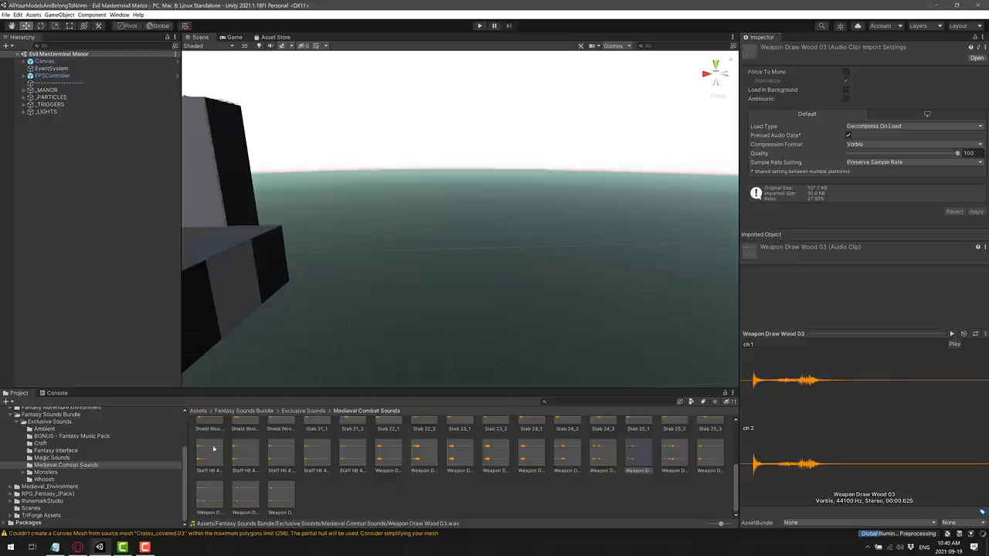
click(133, 471)
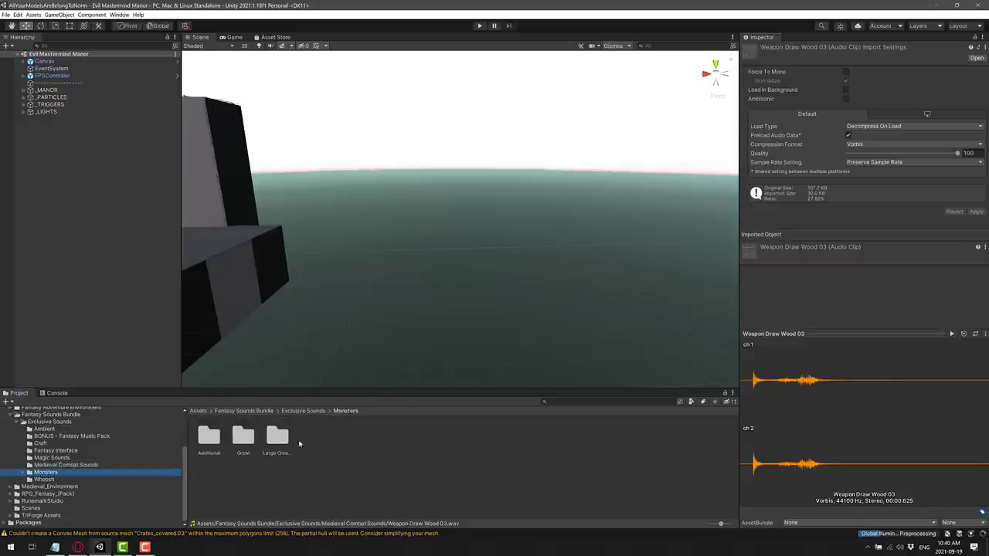
Preview the Fire Spell 26 clip from the Magic Sounds folder.
click(45, 480)
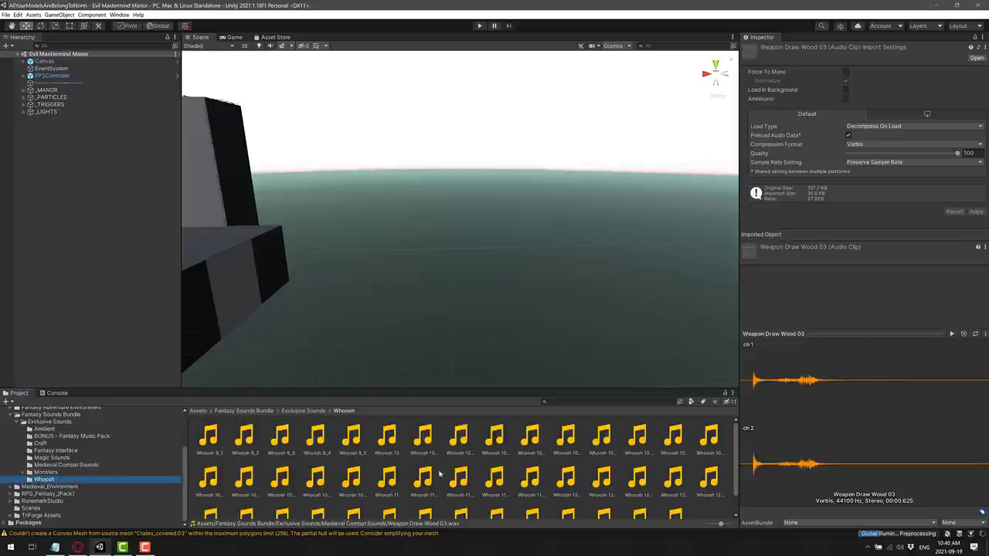
click(69, 458)
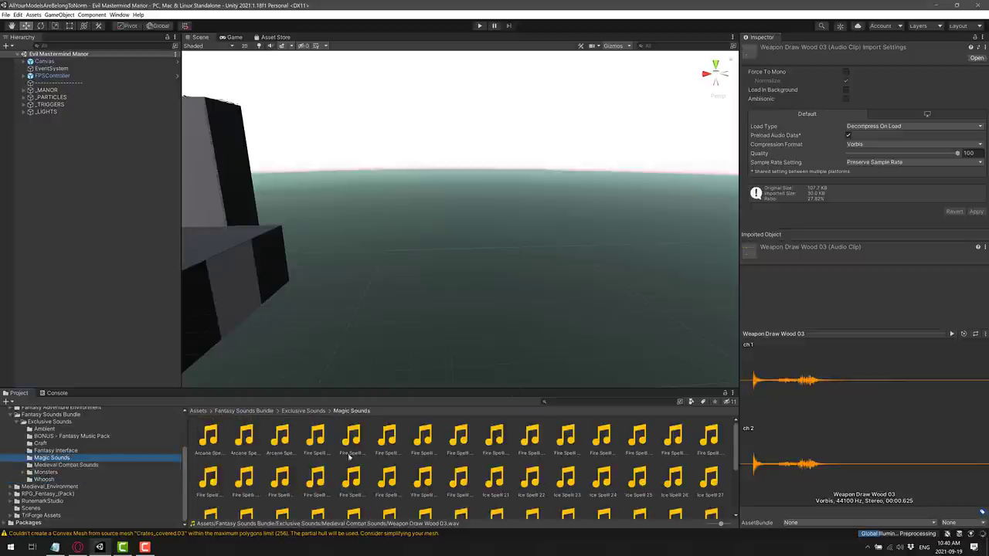
click(495, 436)
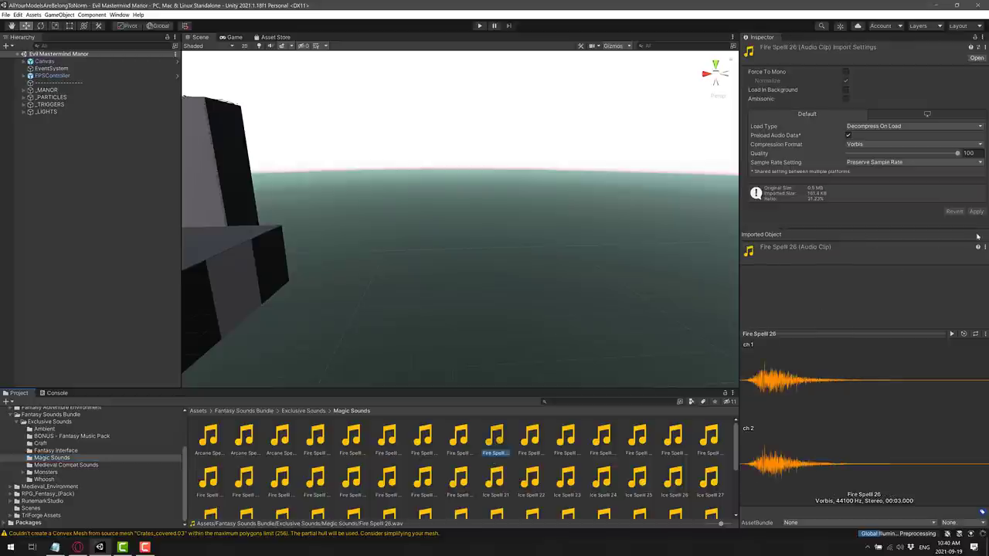
click(952, 334)
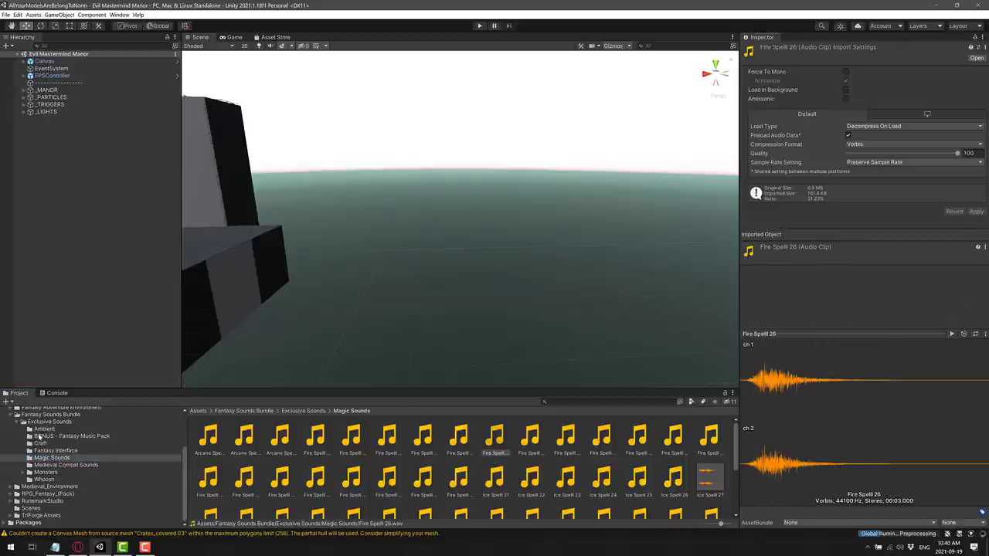
Play and stop the Cave 4 Loop clip from the BONUS - Fantasy Music Pack's Ambient folder.
click(65, 437)
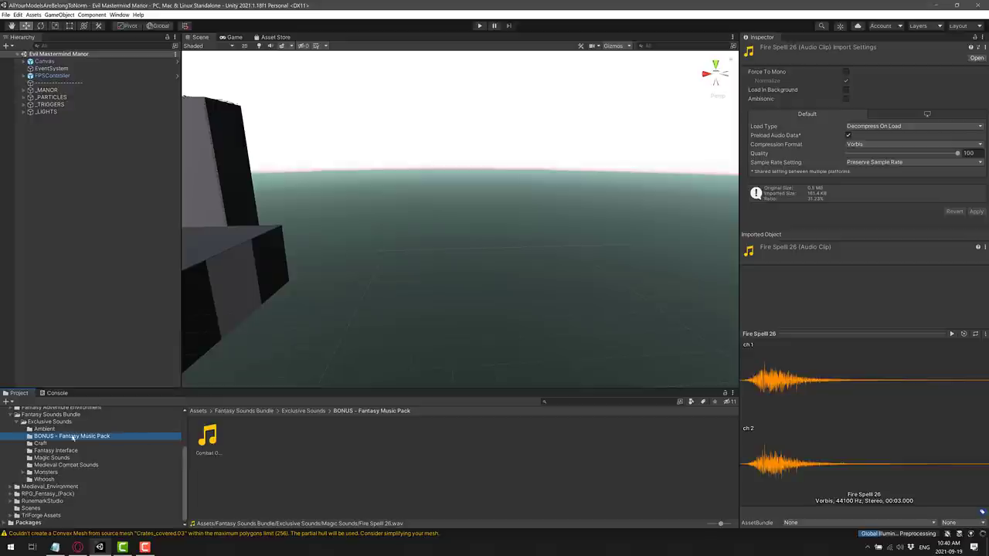
click(45, 429)
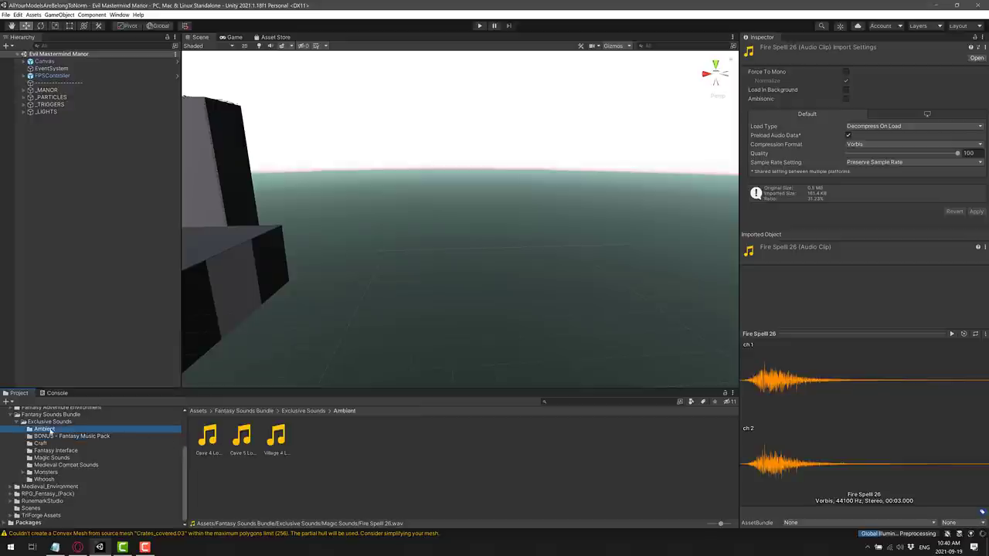
click(219, 441)
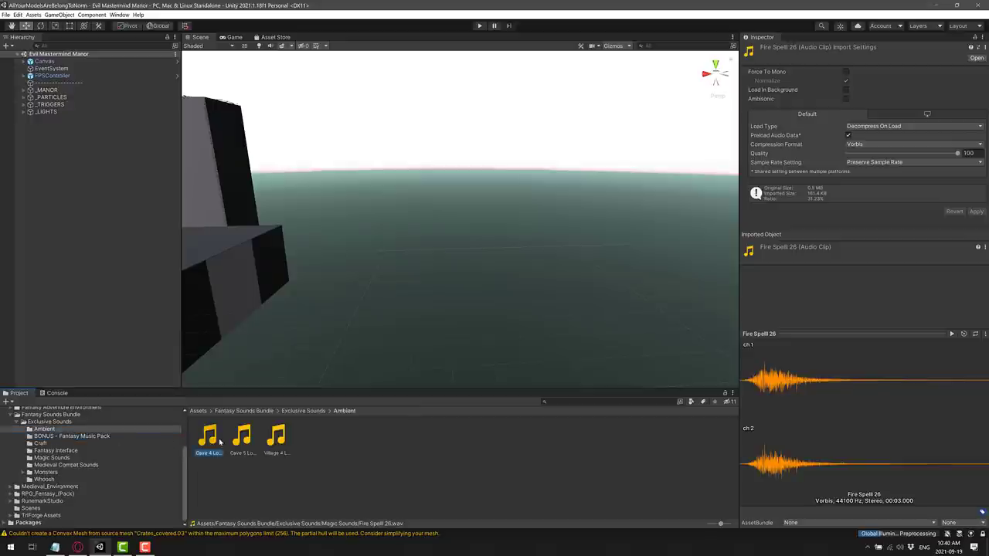
click(951, 333)
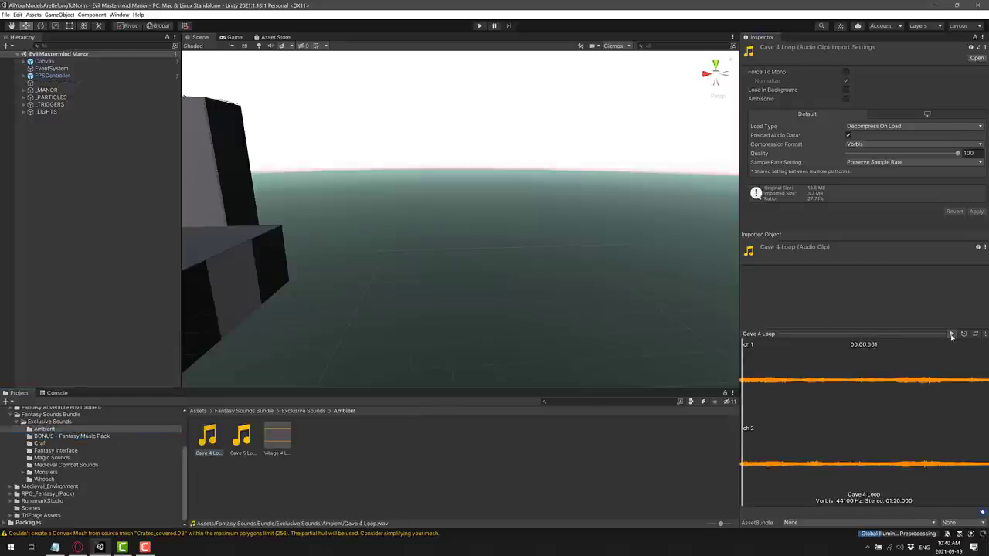
click(952, 335)
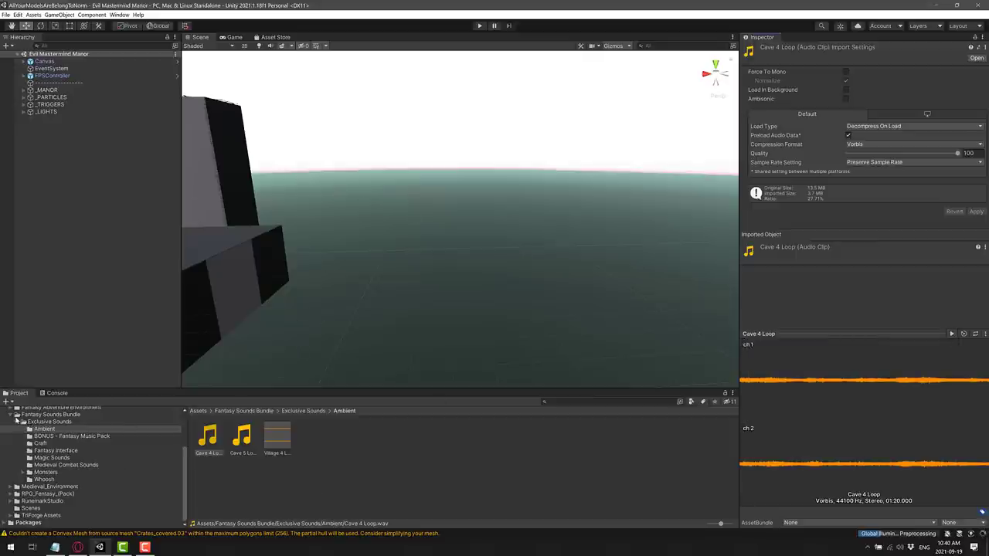
Show the top-level Assets folders and collapse Exclusive Sounds and Fantasy Sounds Bundle.
scroll(31, 448, up, 3)
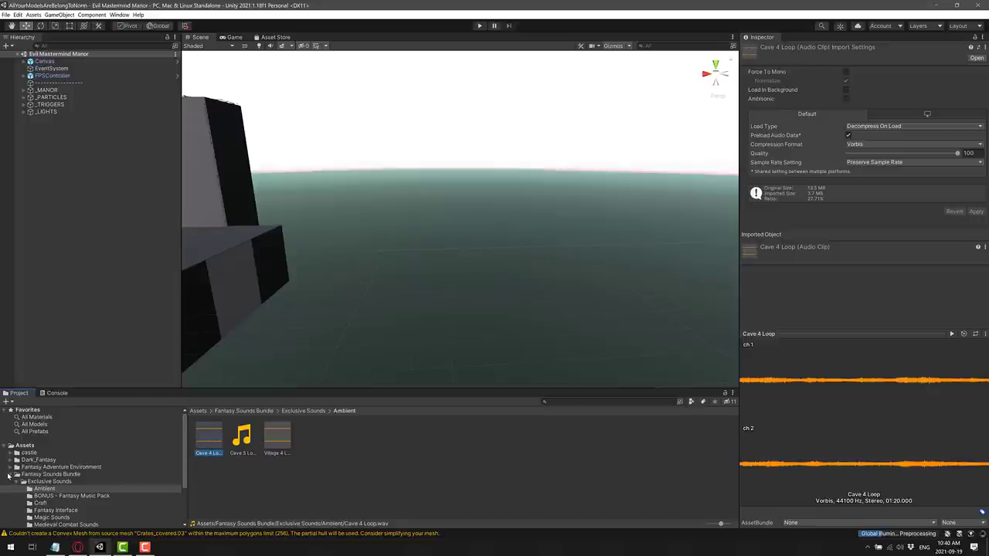
click(9, 475)
click(8, 474)
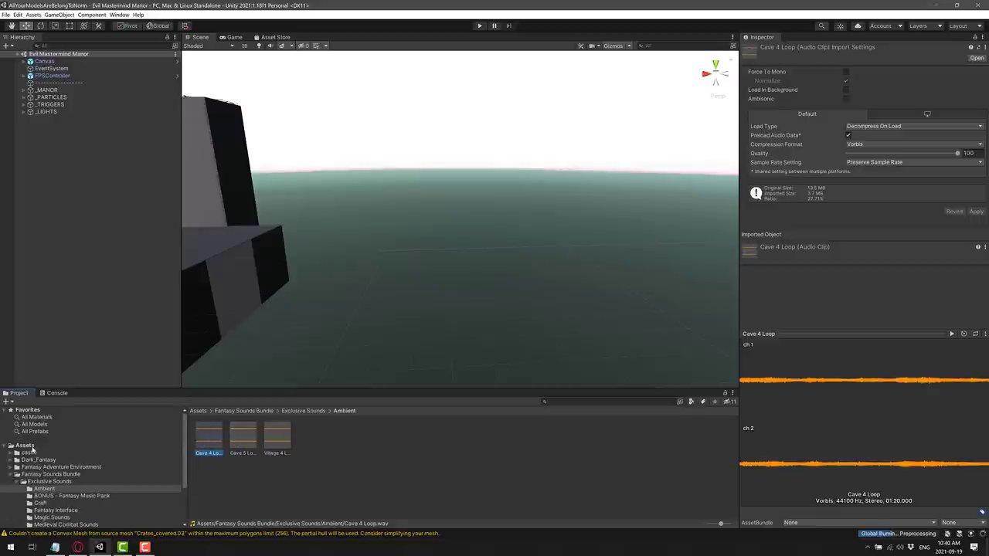
click(33, 447)
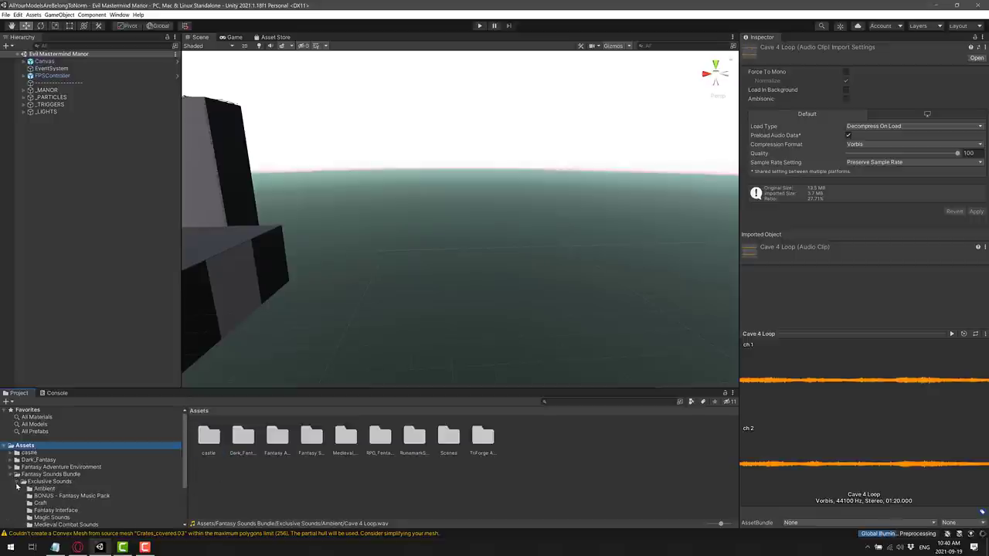
click(24, 481)
click(10, 476)
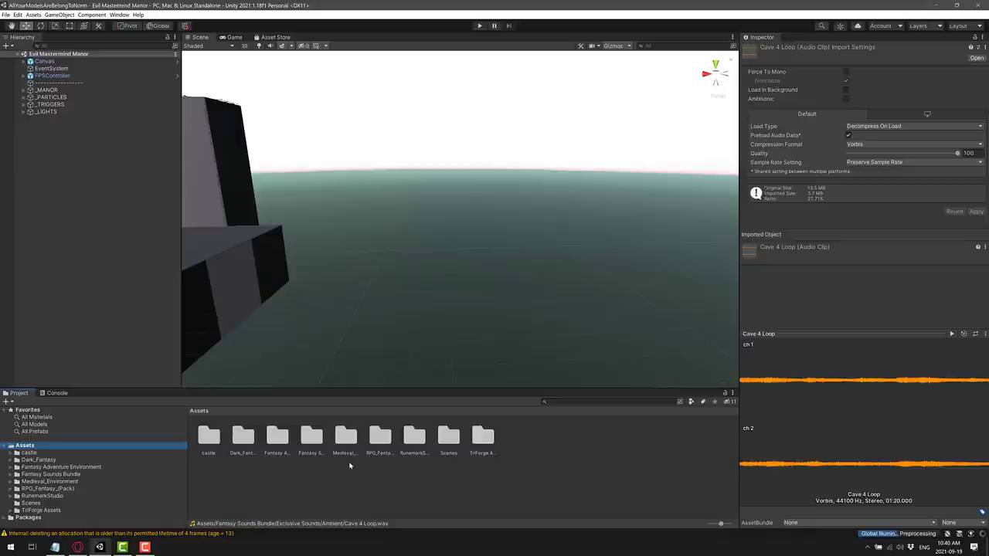
Go back to Humble Bundle and open FurryS2: Sorceres and Archer's Asset Store page.
key(alt+Tab)
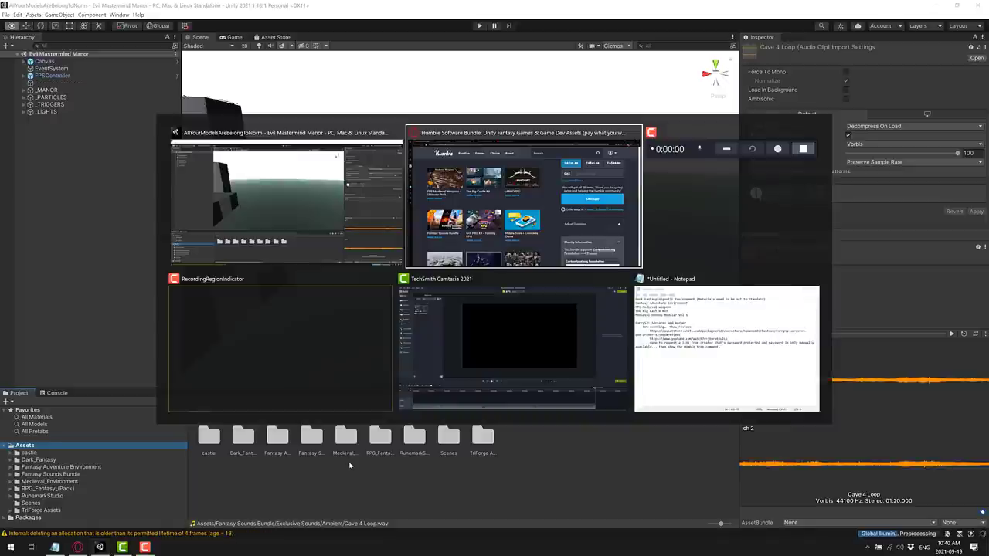
scroll(596, 327, down, 4)
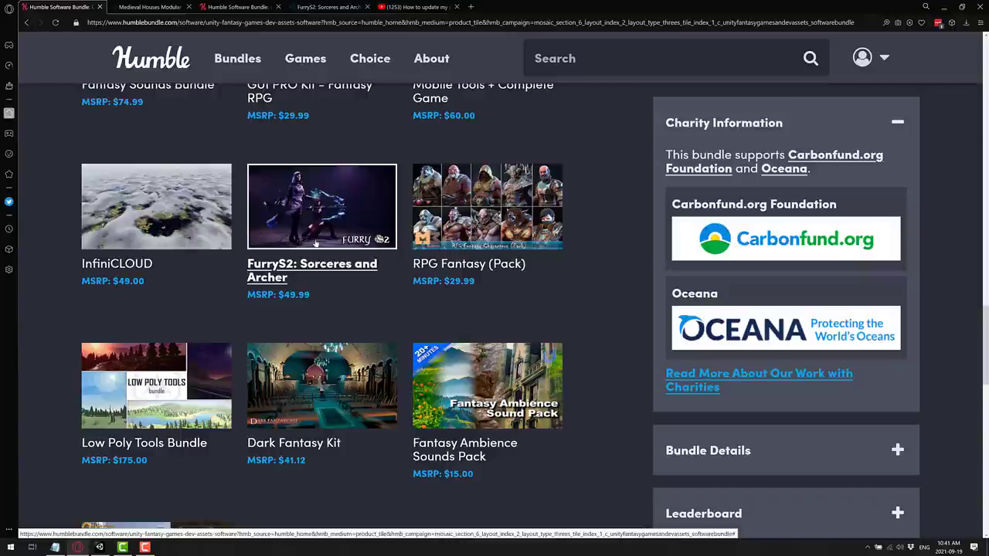
click(319, 197)
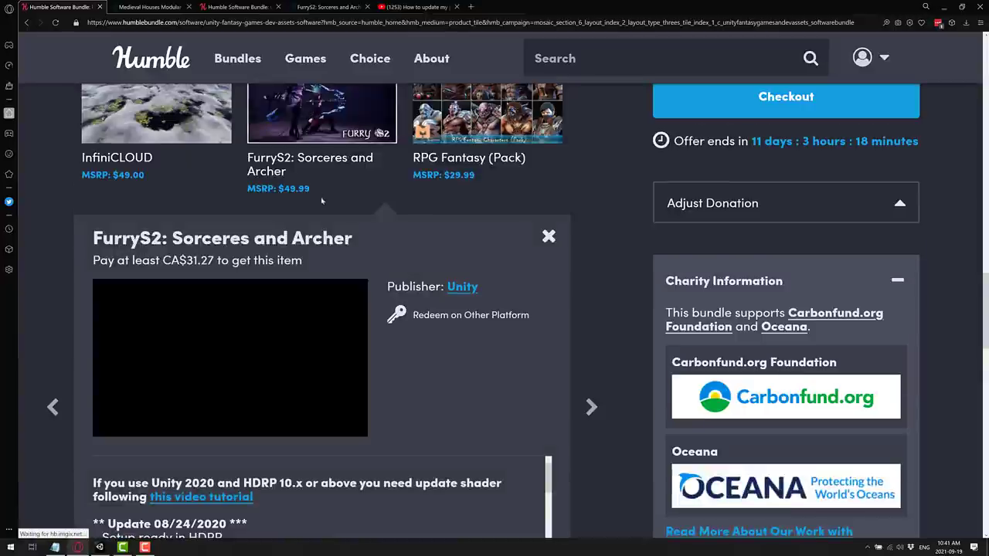
click(460, 287)
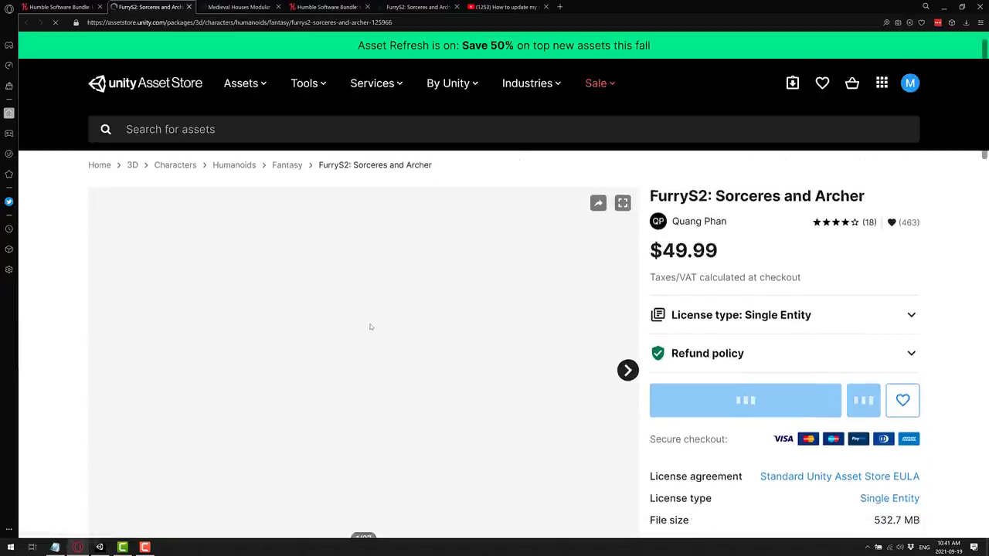
Pause the preview video and browse the gallery images 5 through 8.
scroll(370, 327, down, 2)
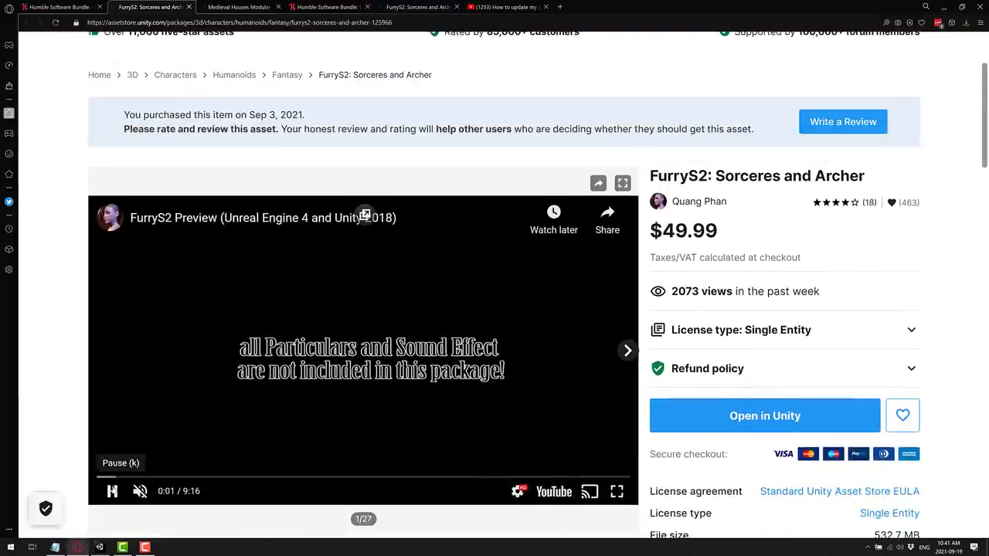
click(112, 492)
scroll(116, 479, down, 1)
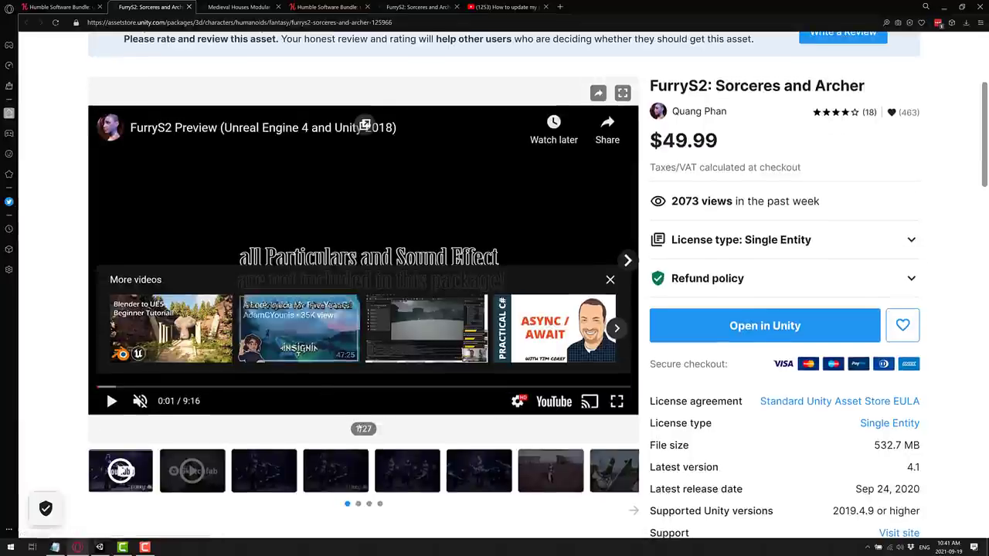
click(407, 470)
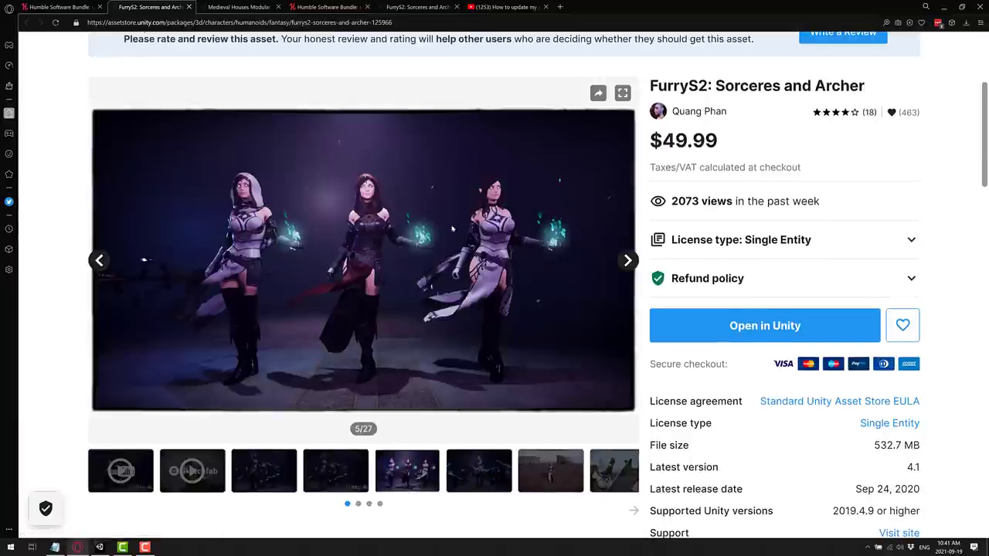
click(479, 470)
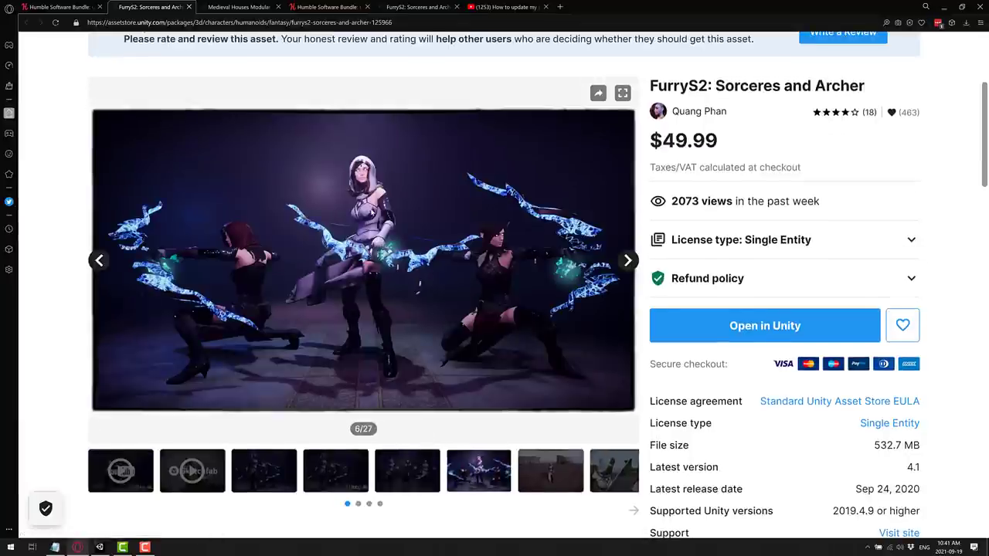
click(572, 485)
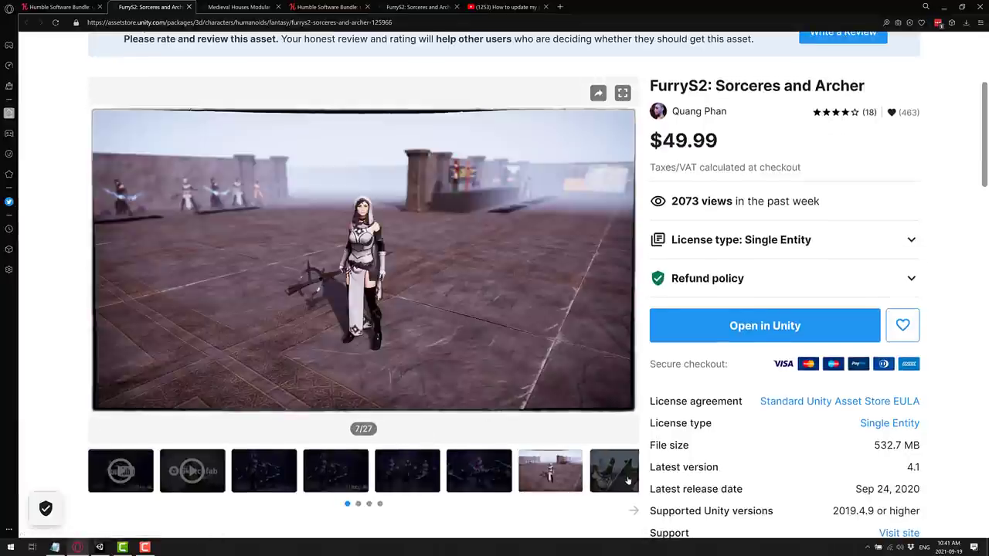
key(Right)
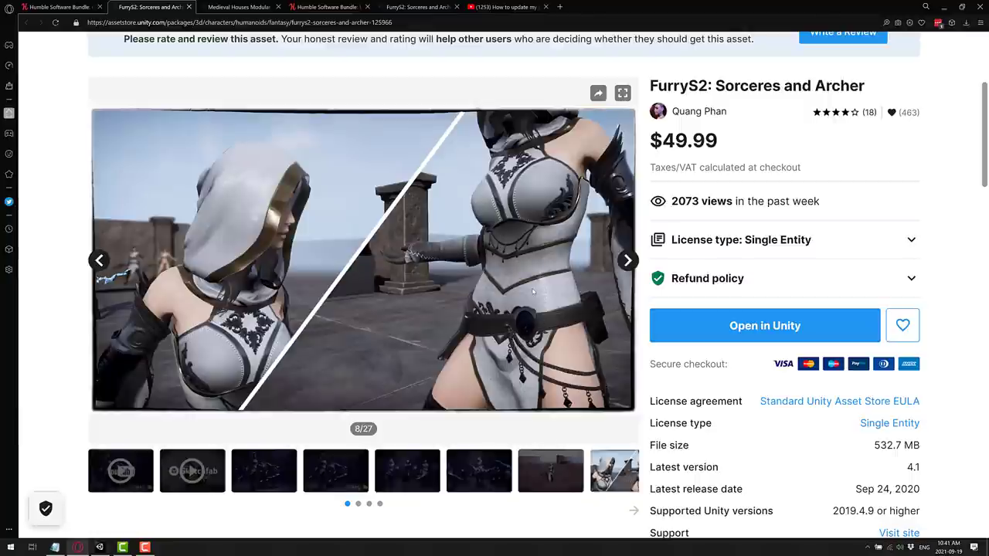
scroll(515, 297, down, 3)
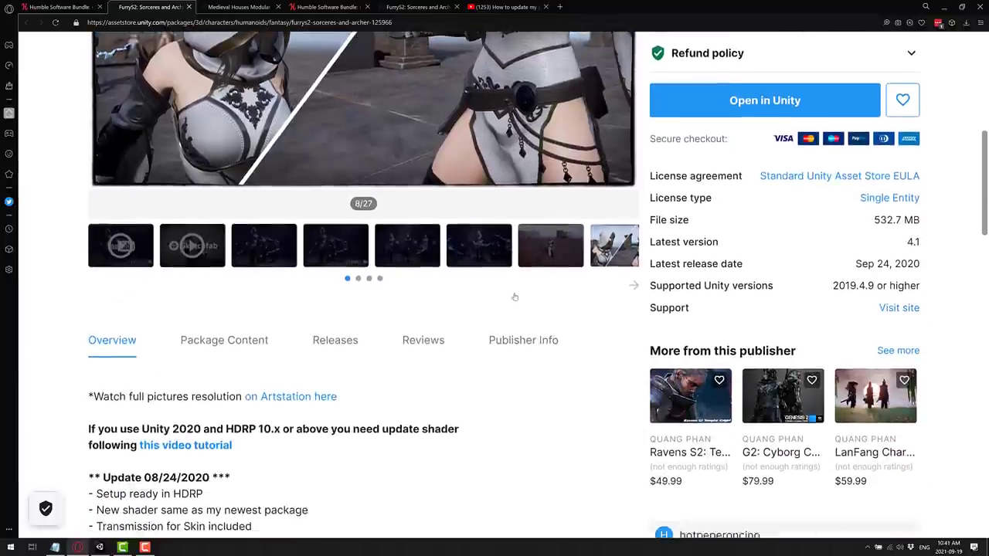
scroll(514, 297, up, 3)
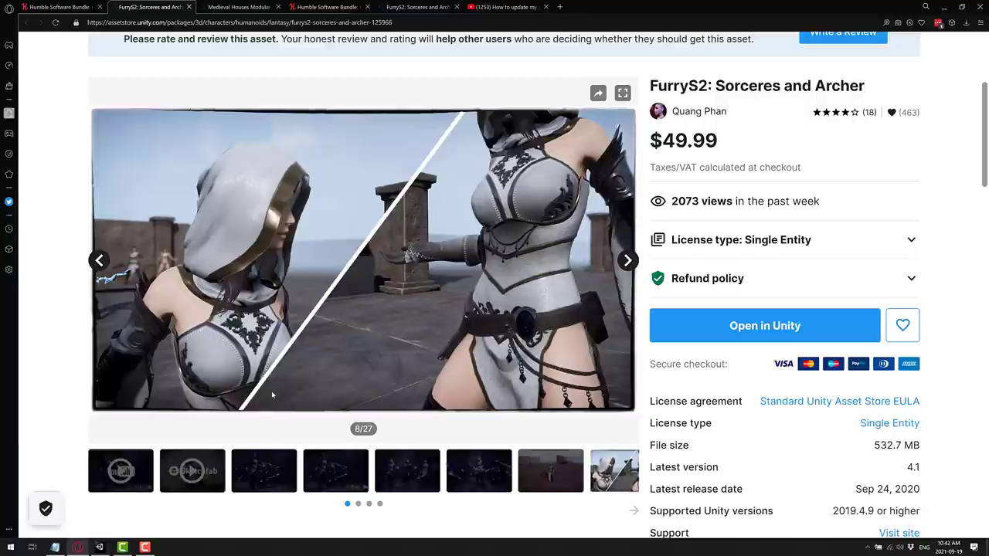
scroll(444, 418, down, 2)
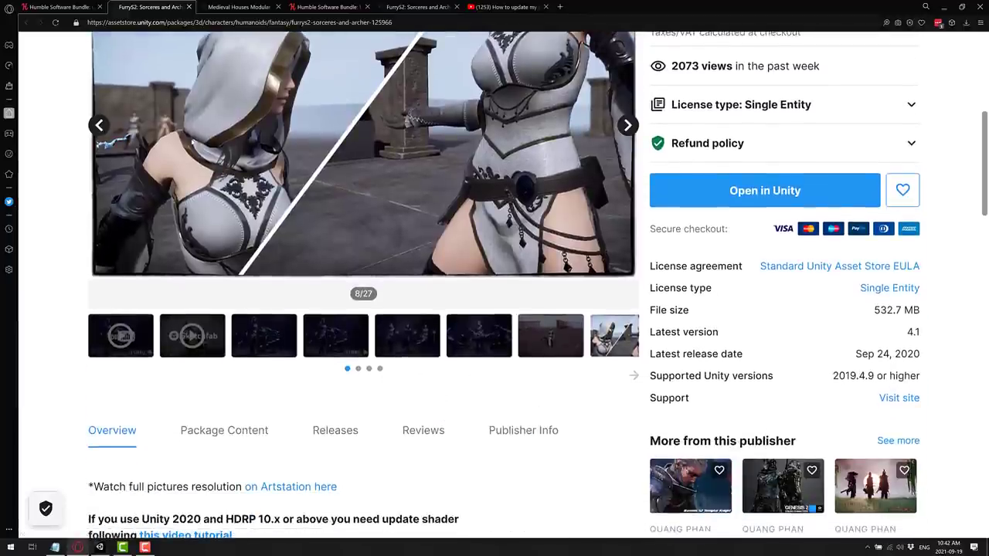
click(394, 6)
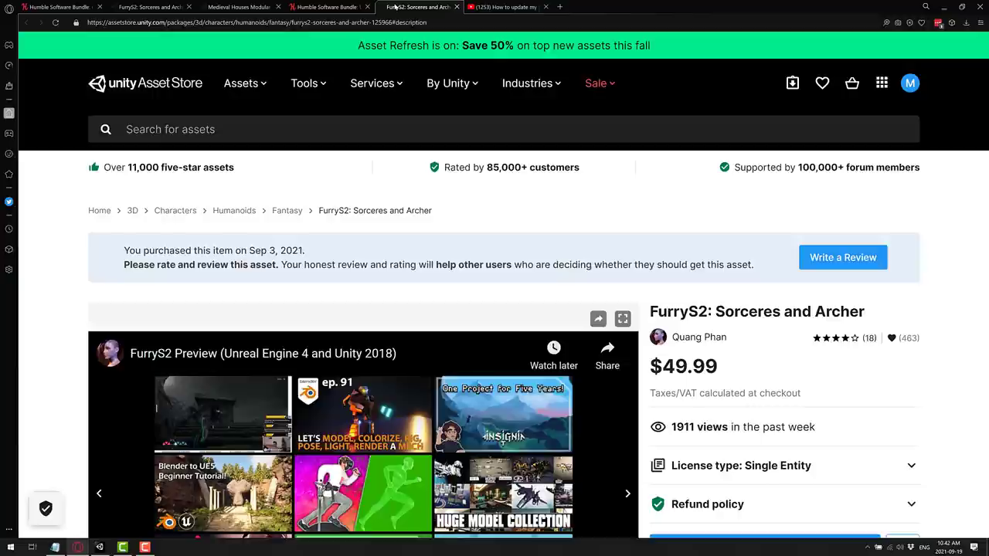
scroll(403, 244, down, 15)
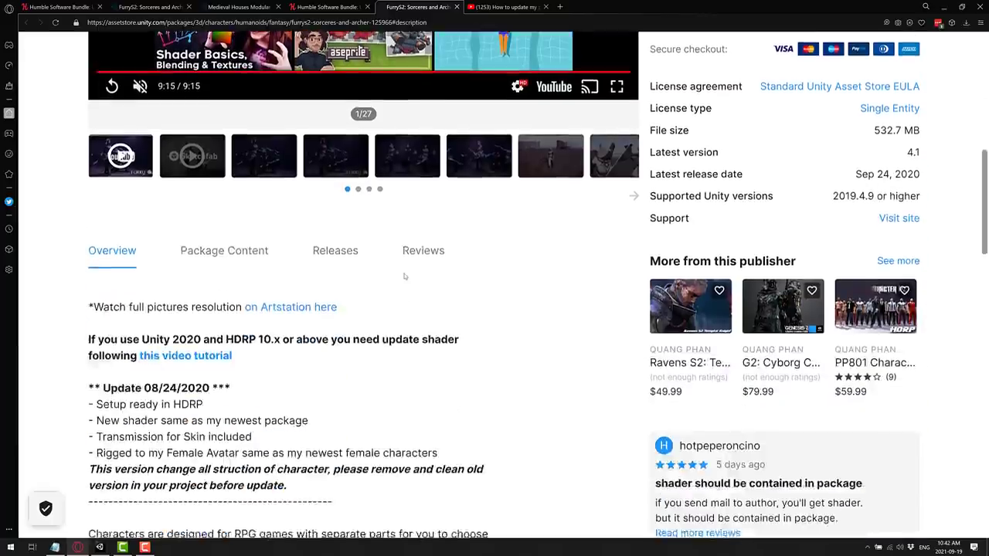
scroll(405, 281, down, 1)
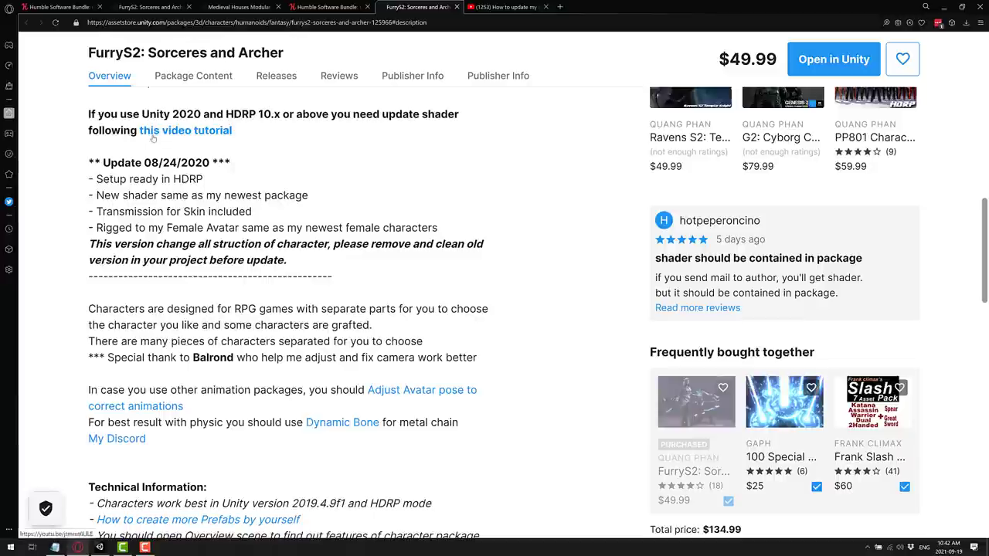
click(506, 7)
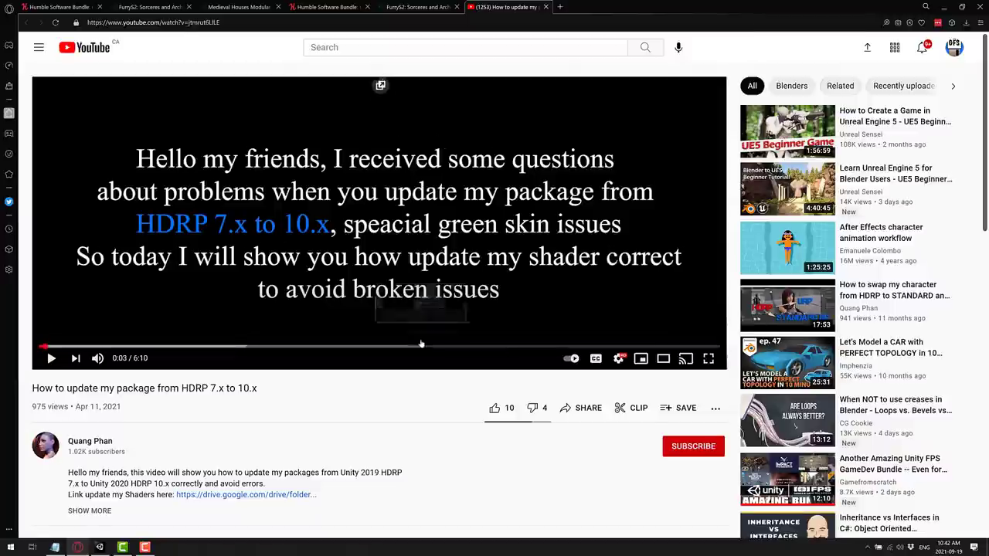
scroll(421, 344, down, 1)
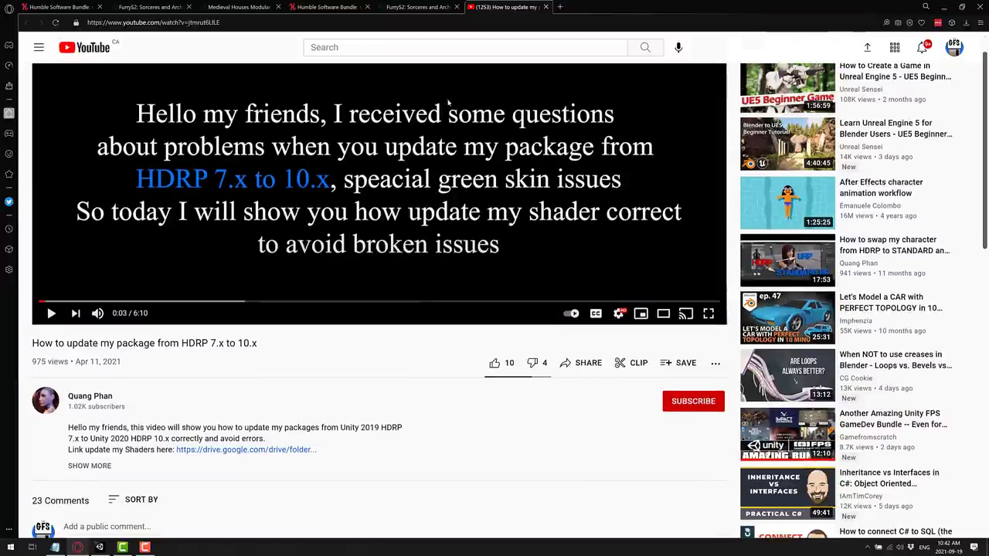
click(417, 7)
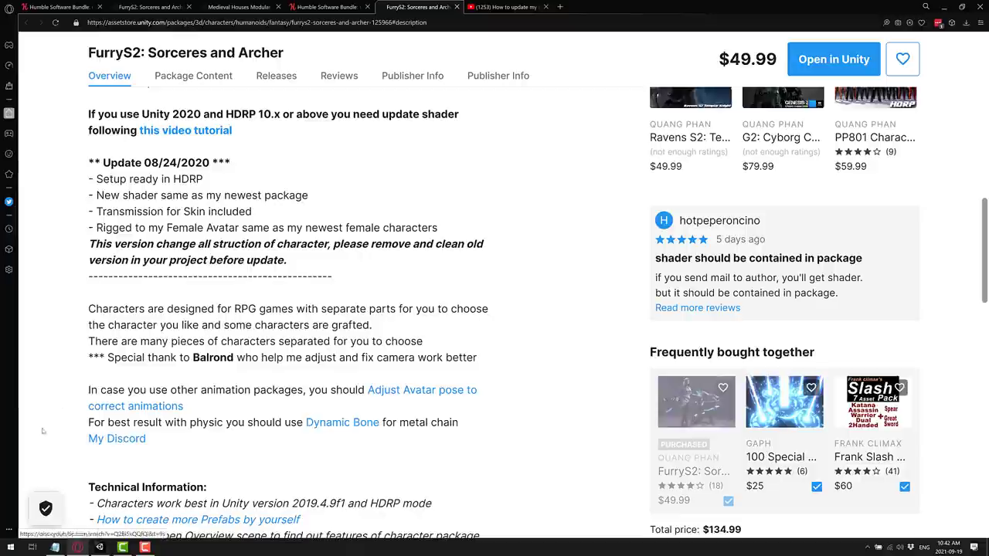
Scroll into the reviews, highlighting the first review's error text and the publisher's reply.
scroll(195, 415, down, 1)
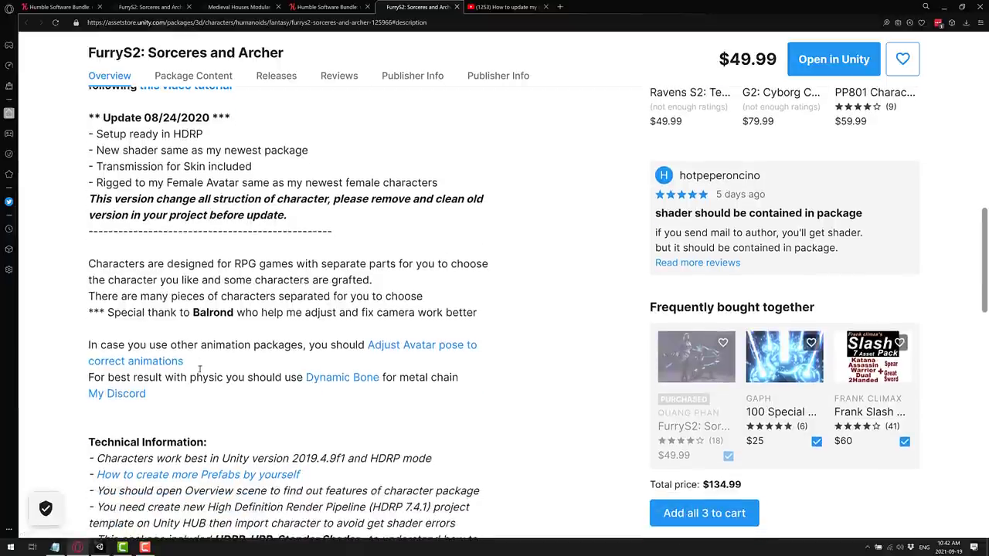
scroll(224, 356, down, 10)
scroll(224, 357, down, 3)
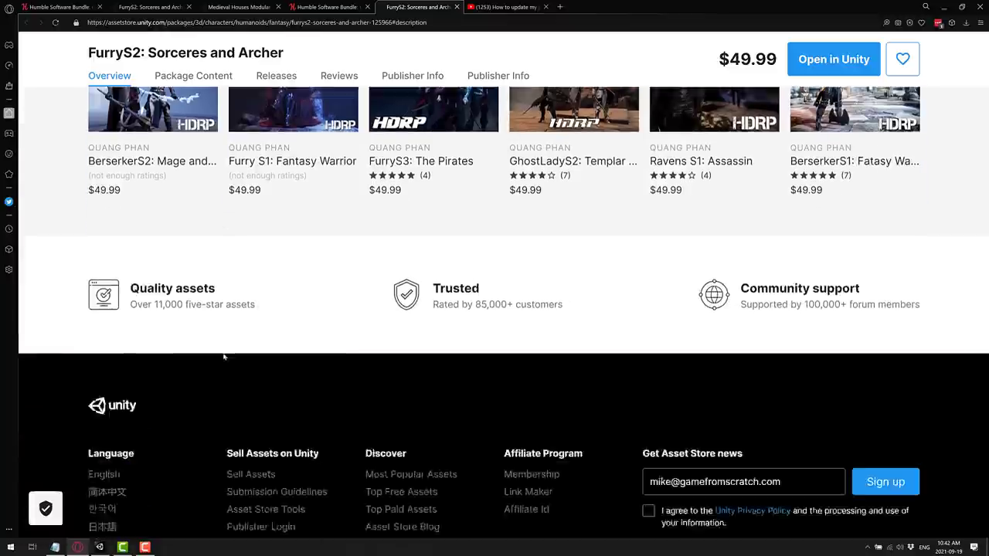
scroll(266, 242, up, 8)
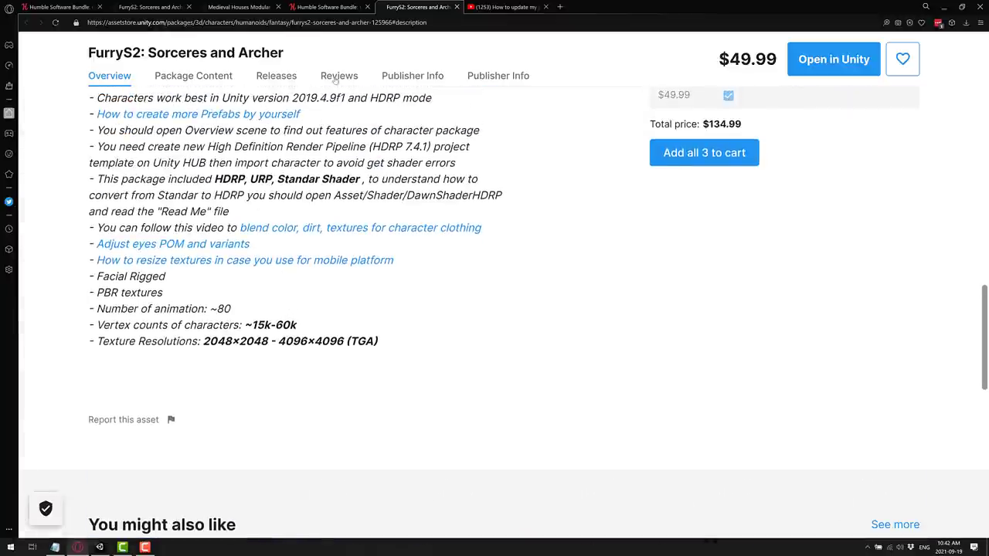
scroll(430, 217, down, 10)
scroll(434, 298, down, 3)
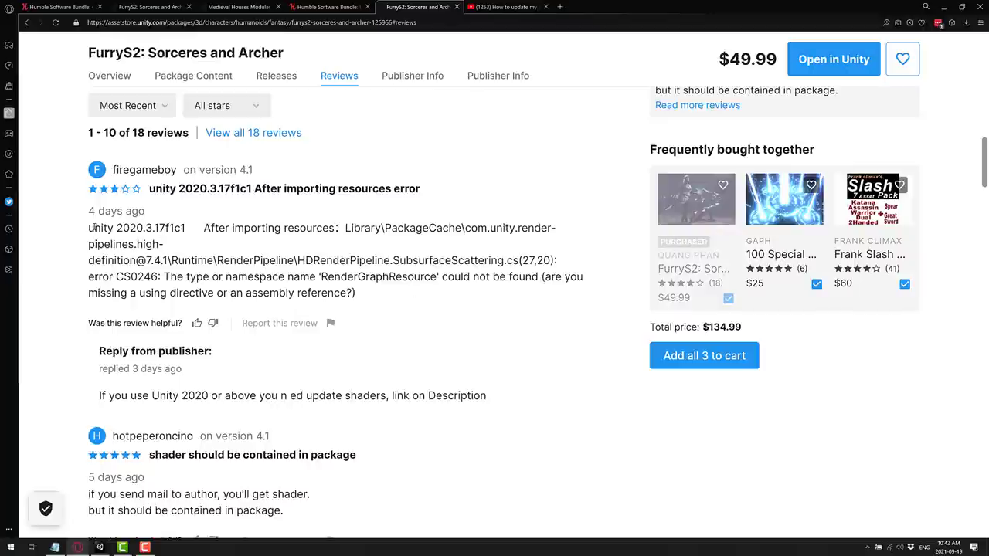
drag(94, 228, 474, 299)
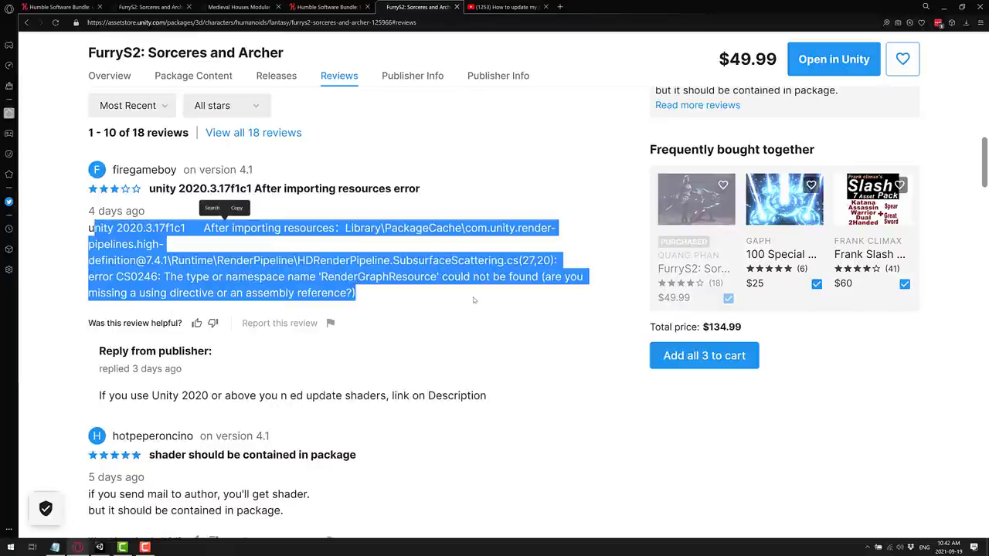
click(475, 382)
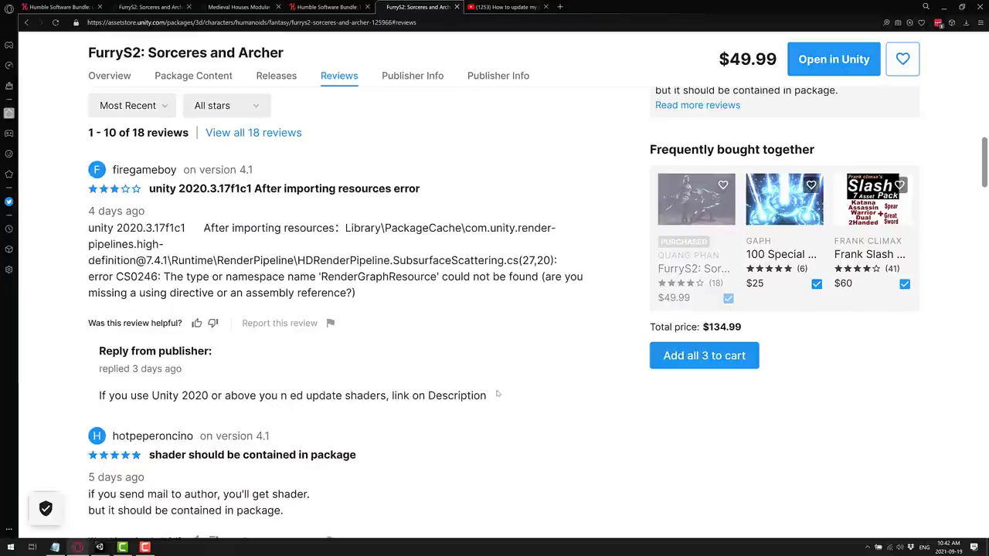
drag(494, 395, 143, 396)
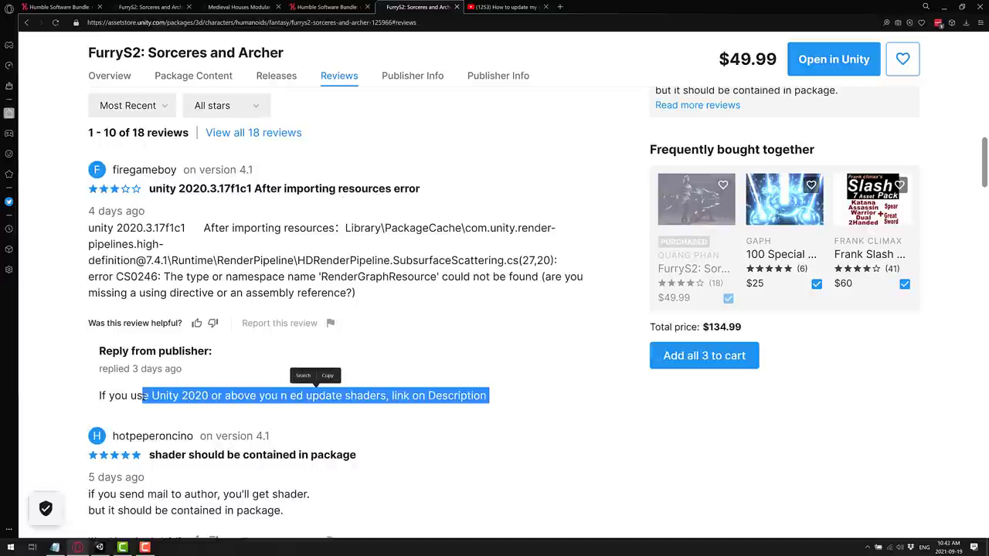
click(214, 384)
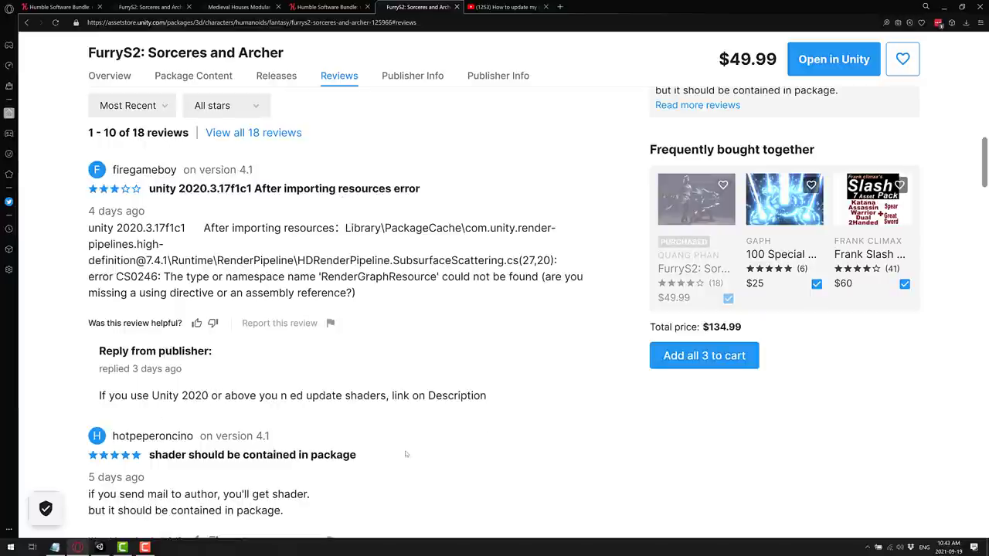
Read further down and highlight the publisher's full reply about the Humble bundle.
scroll(366, 410, down, 2)
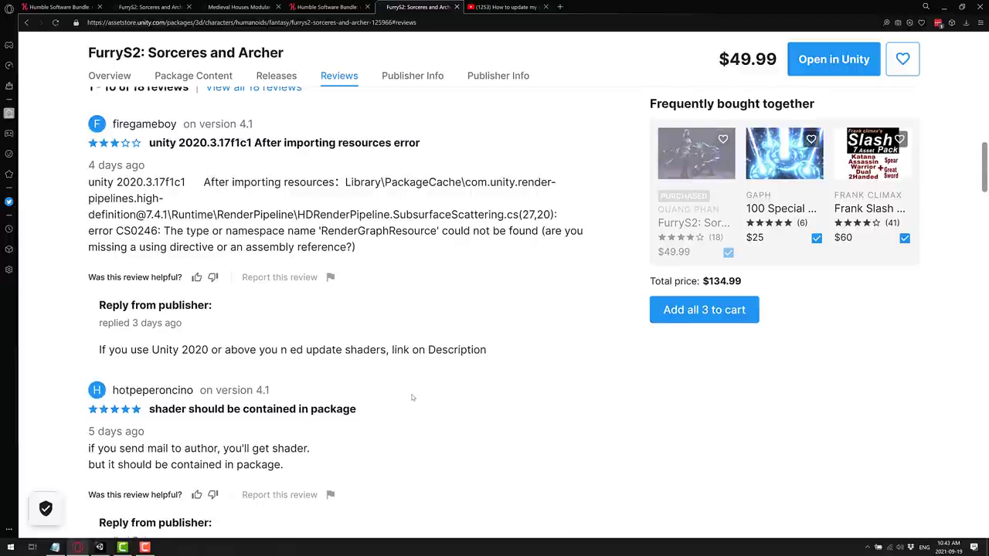
scroll(412, 397, down, 2)
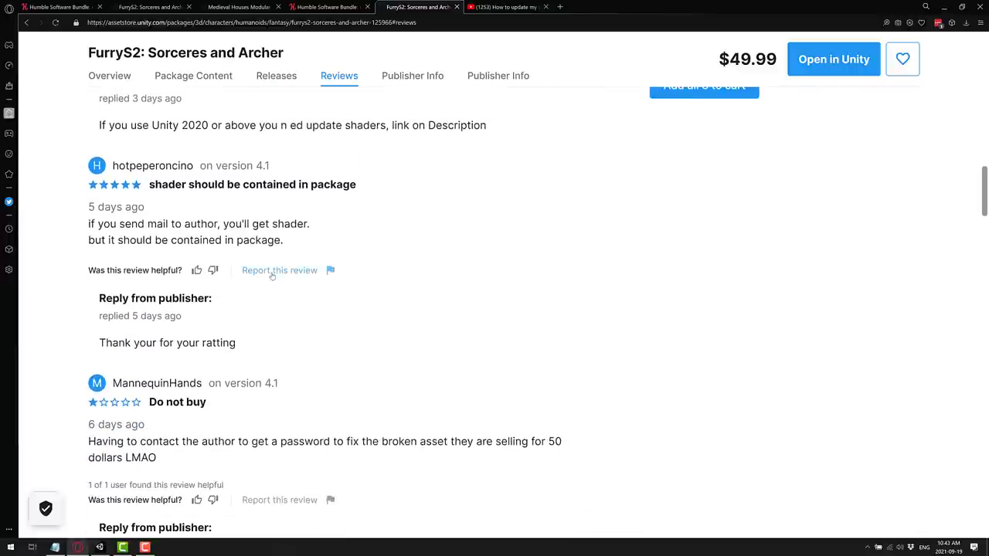
scroll(272, 276, down, 1)
scroll(272, 276, down, 1)
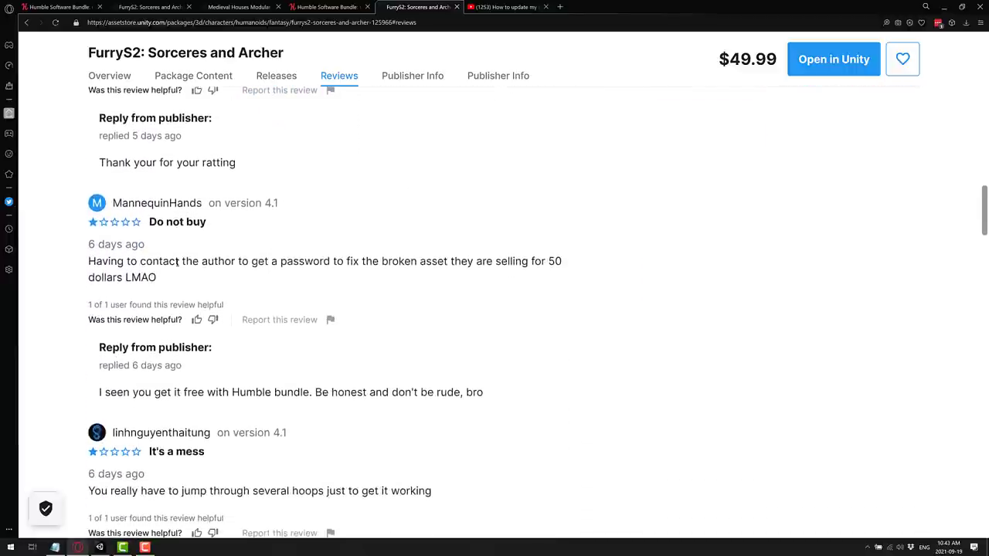
scroll(185, 294, down, 1)
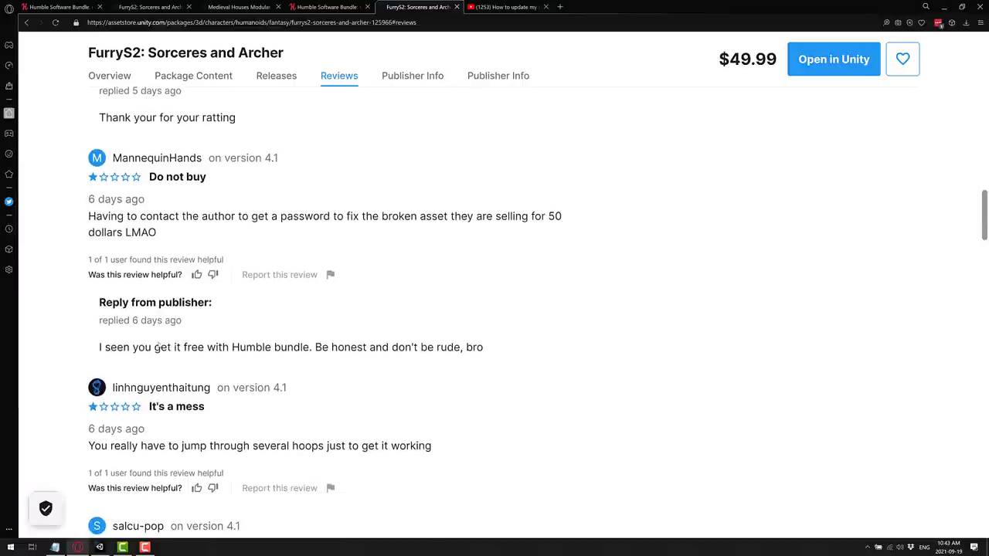
drag(98, 345, 483, 341)
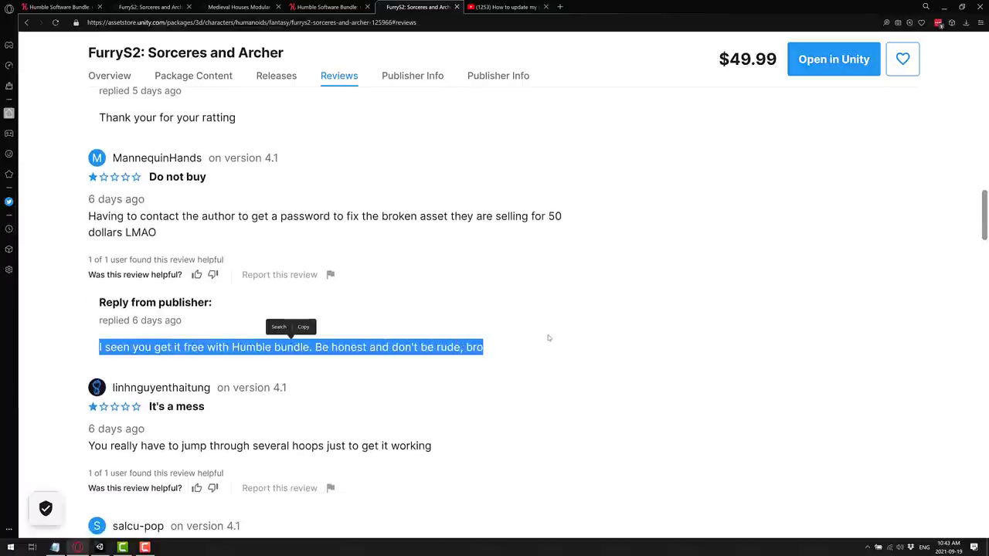
click(548, 337)
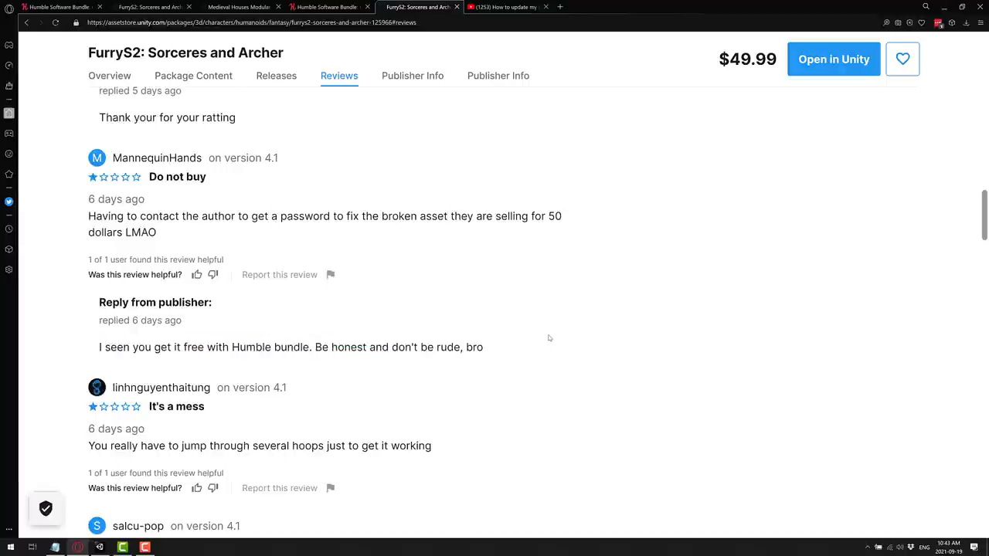
drag(504, 350, 102, 357)
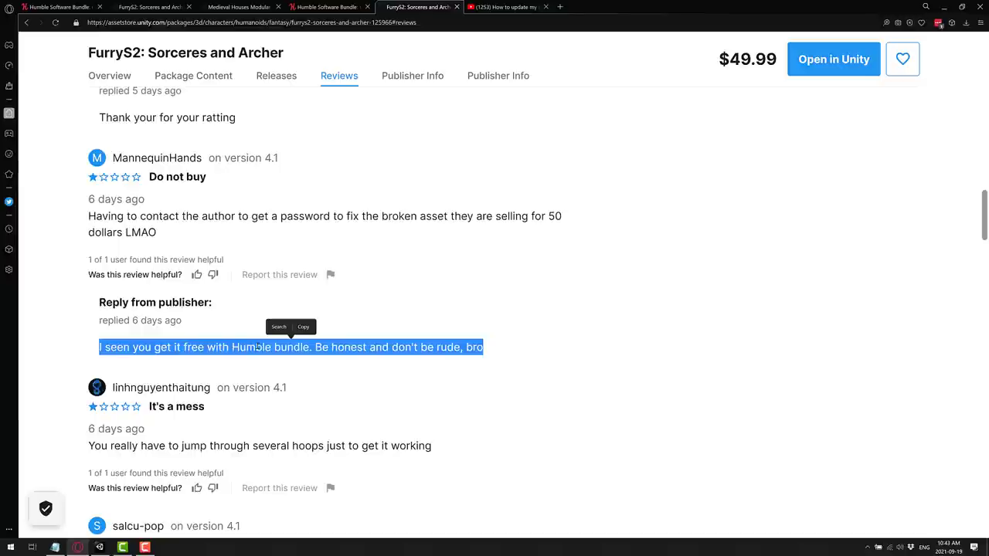
click(394, 342)
Scroll to the bottom of the first review page, down to the pagination links.
scroll(394, 344, down, 3)
scroll(394, 344, down, 7)
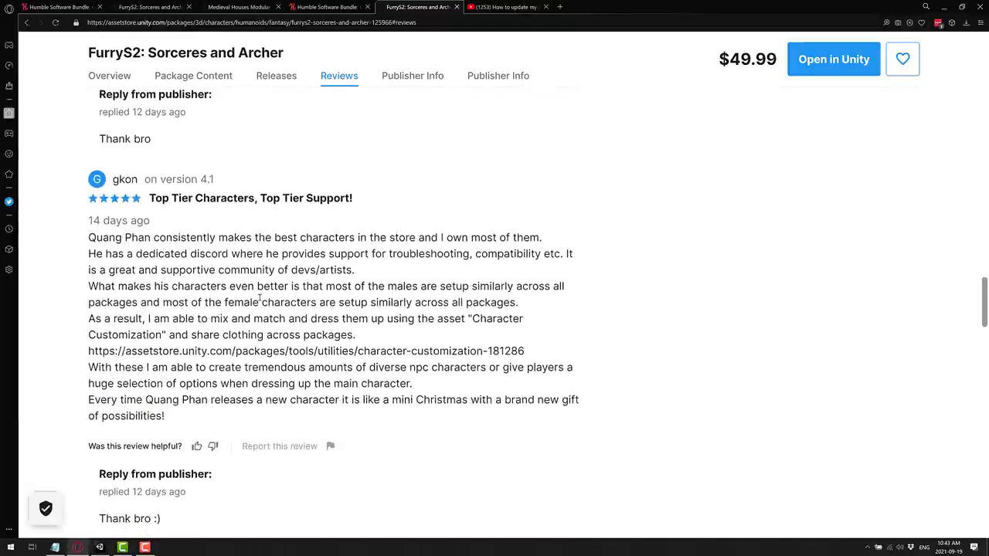
scroll(261, 301, down, 5)
scroll(260, 301, down, 7)
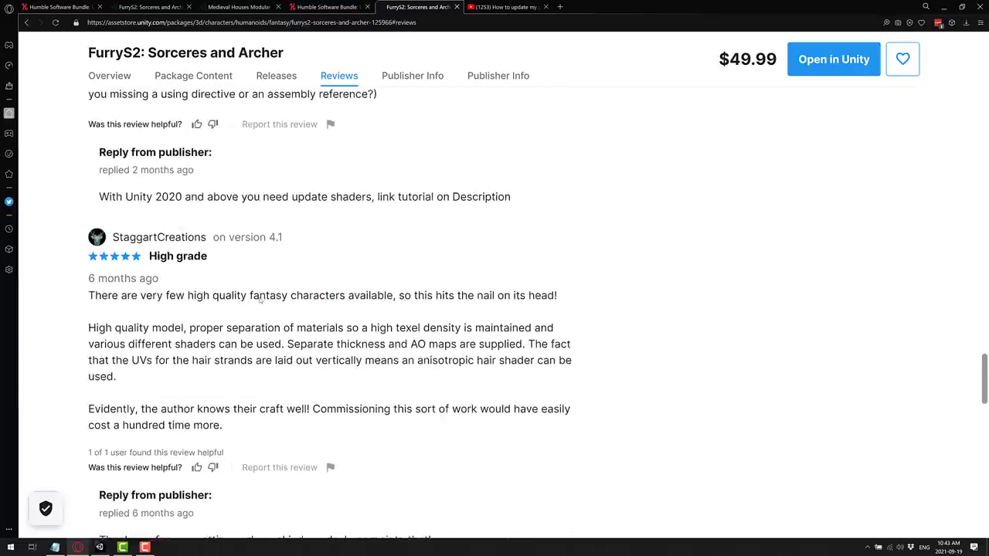
scroll(260, 297, down, 6)
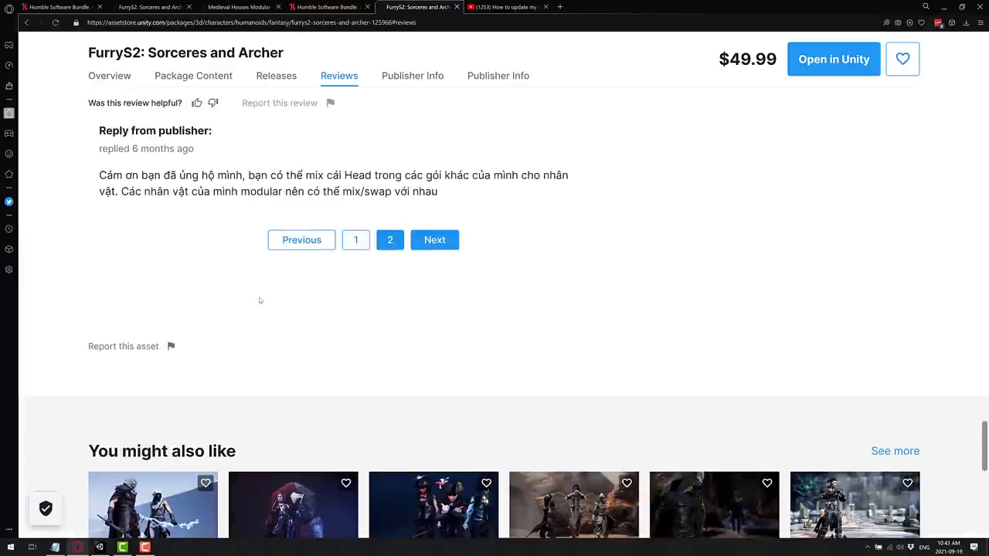
Go to review page 2 and highlight the complaint about being banned over URP.
click(389, 241)
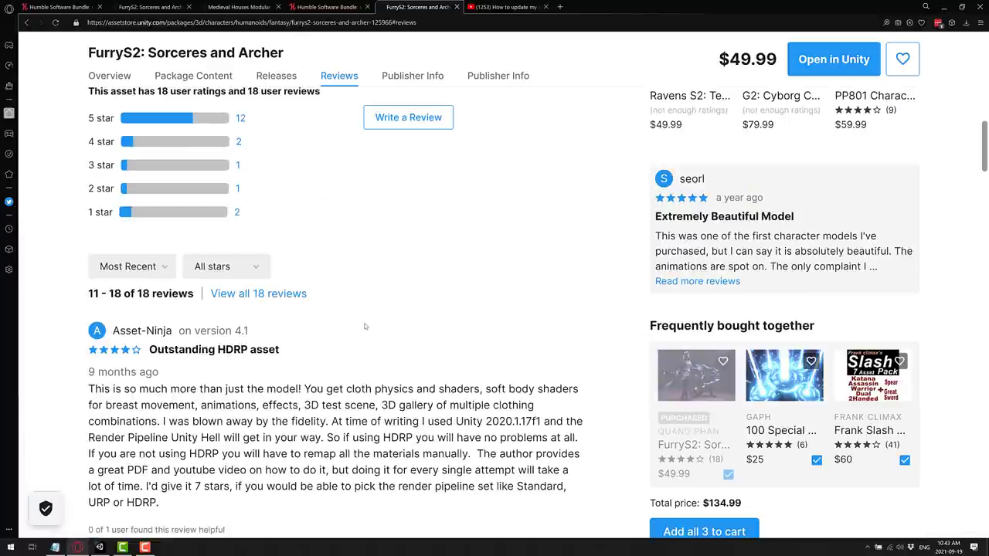
scroll(365, 325, down, 2)
scroll(365, 325, down, 13)
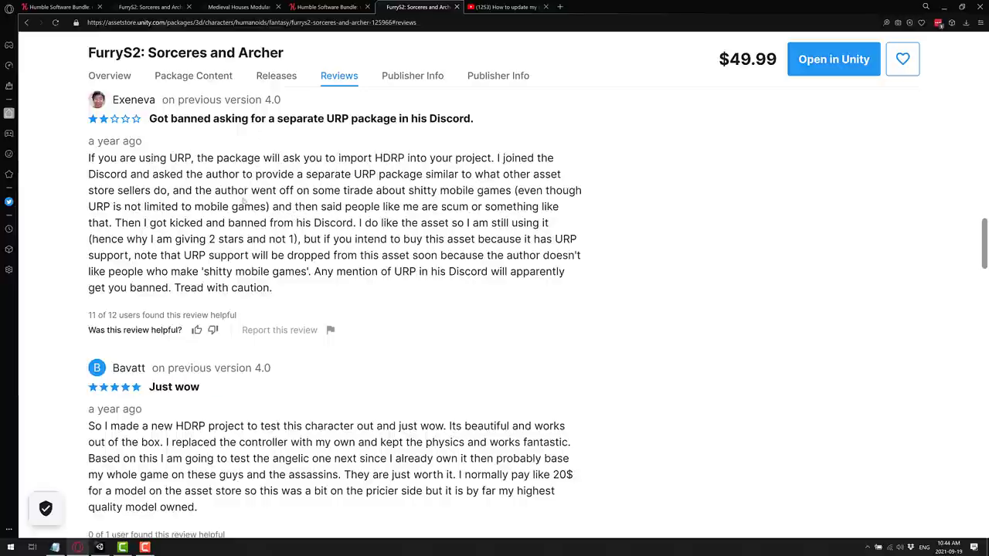
drag(204, 173, 448, 289)
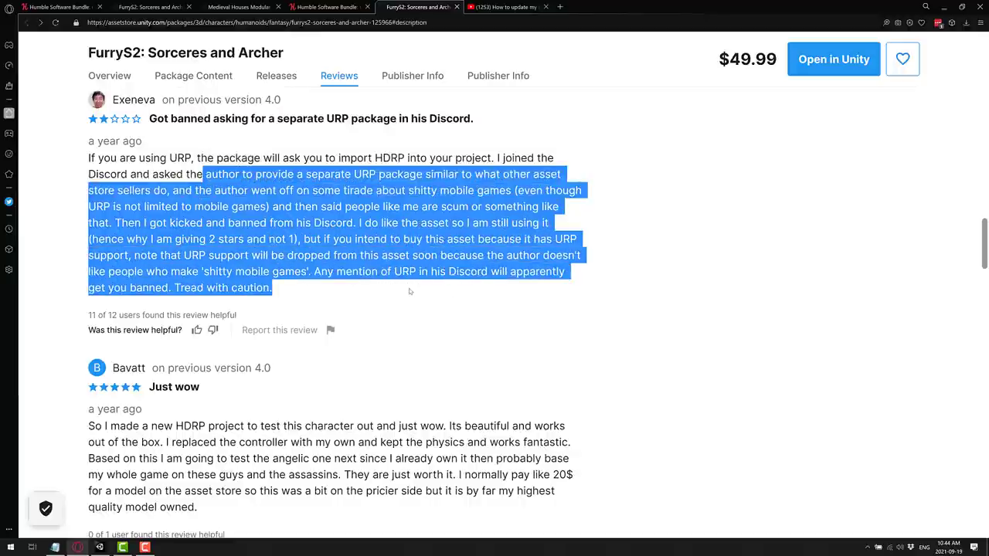
scroll(410, 291, down, 5)
scroll(410, 291, down, 15)
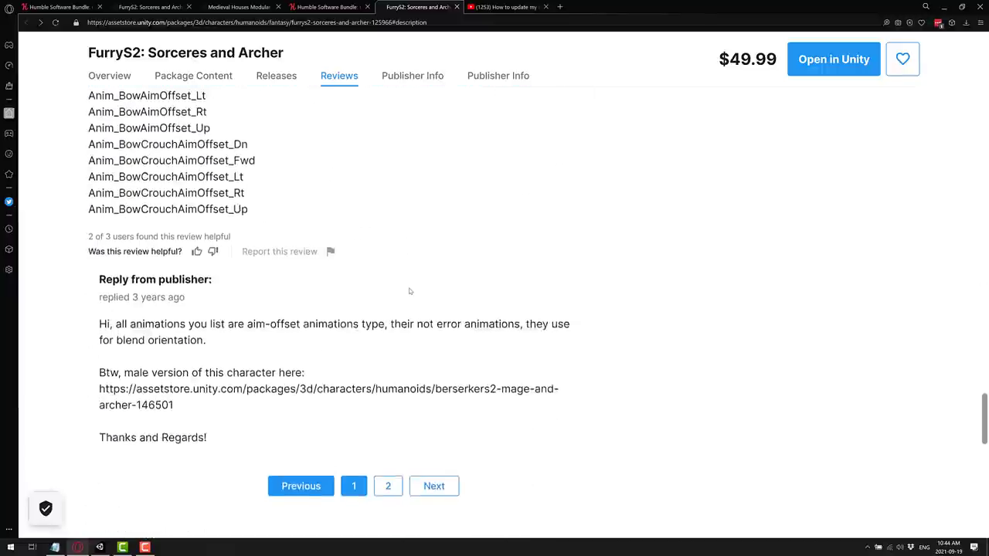
scroll(403, 259, up, 18)
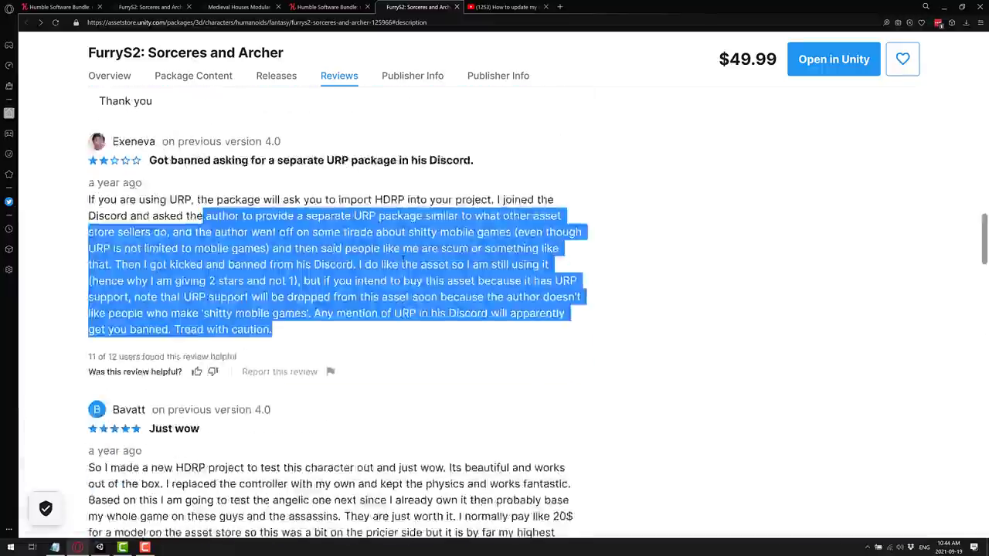
scroll(403, 259, up, 3)
scroll(419, 295, down, 4)
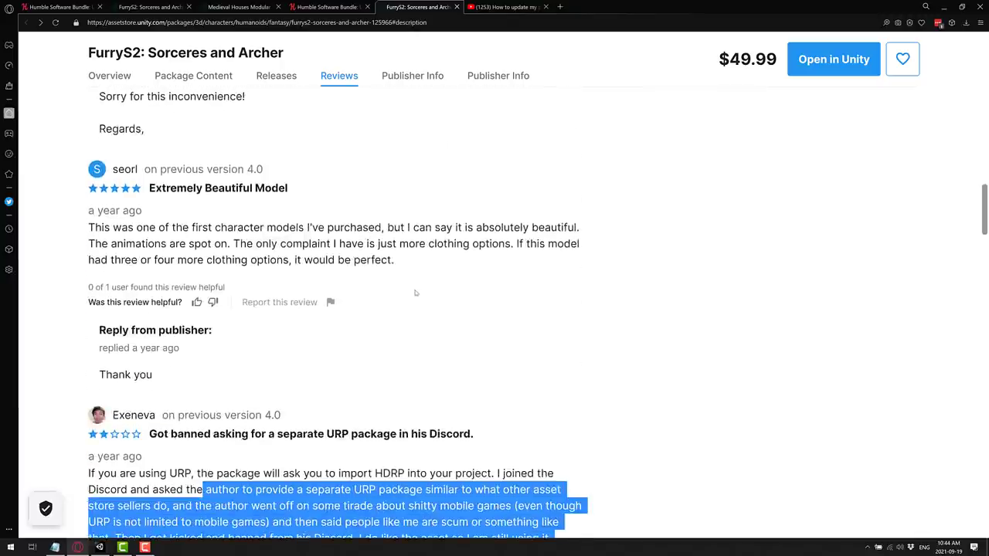
scroll(418, 295, up, 2)
click(437, 282)
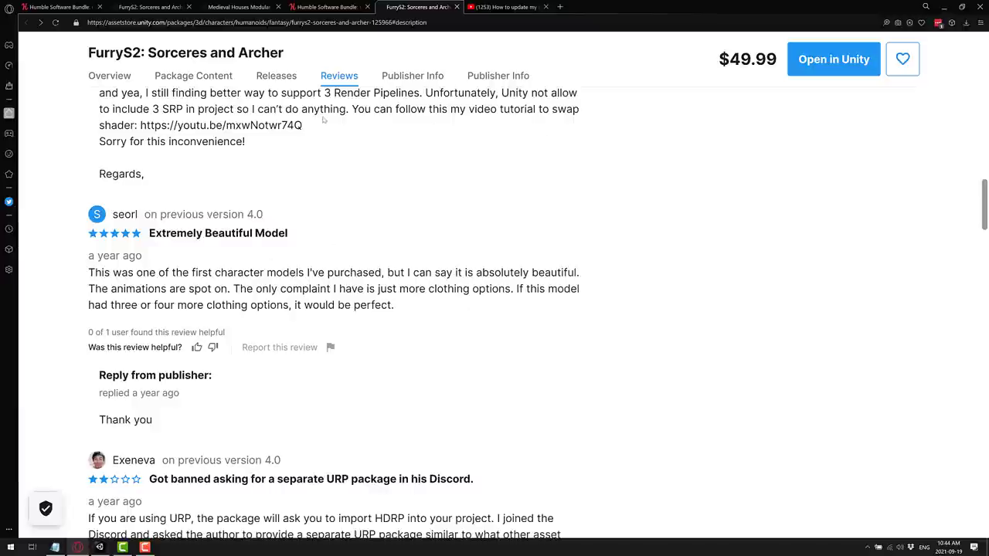
Switch via the Humble Bundle tab to the other FurryS2 store page tab.
click(62, 7)
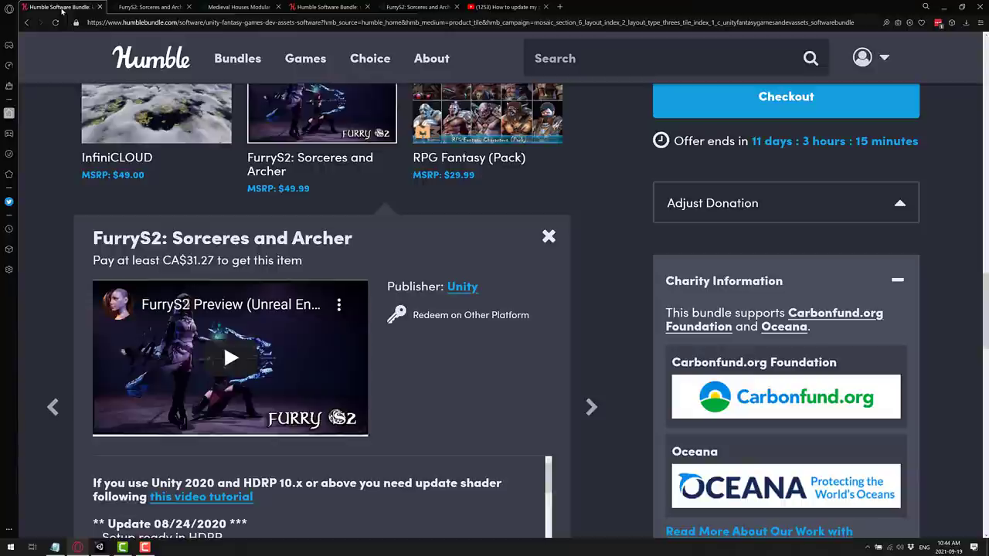
click(150, 7)
scroll(348, 301, up, 3)
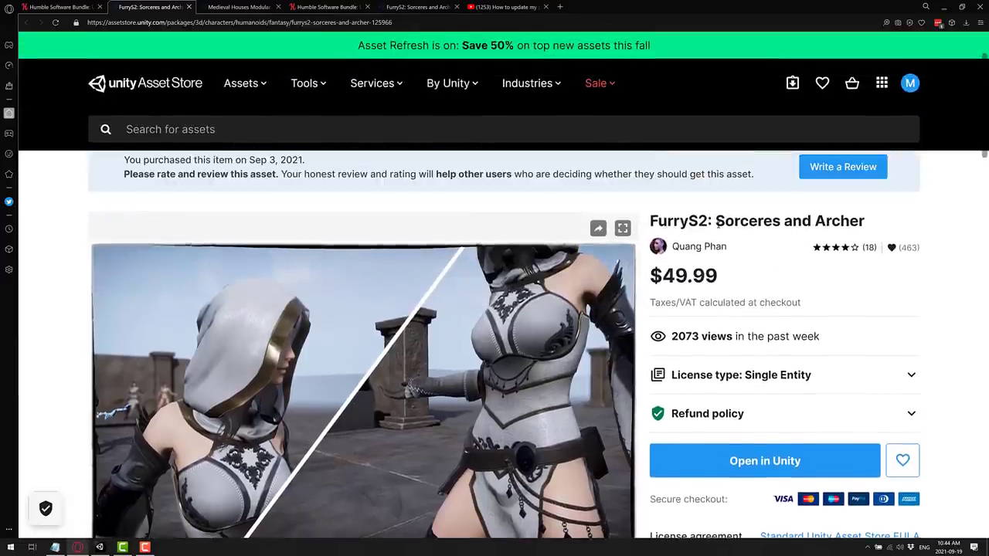
Highlight 'Sorceres' in the title and scroll the Overview down to Technical Information.
drag(717, 222, 783, 222)
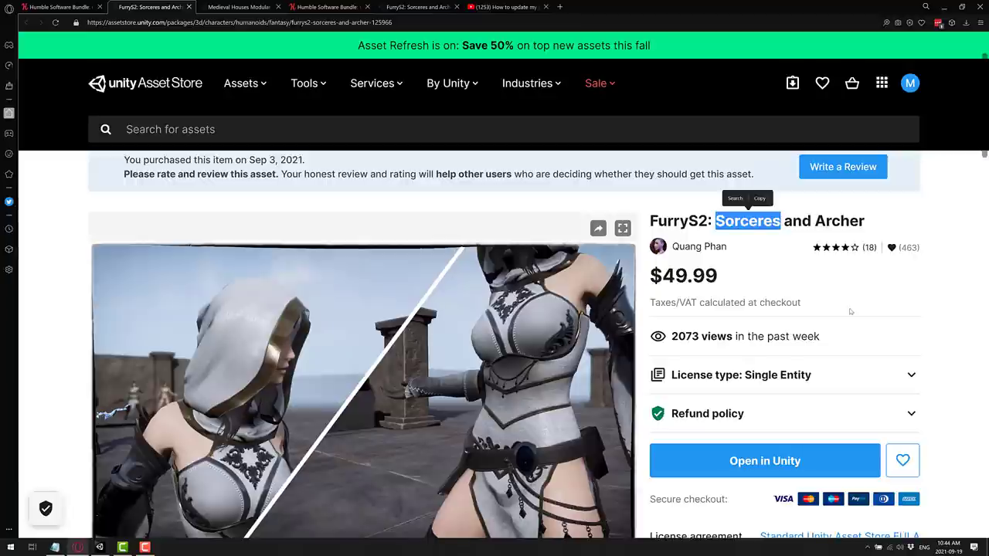
scroll(850, 312, down, 5)
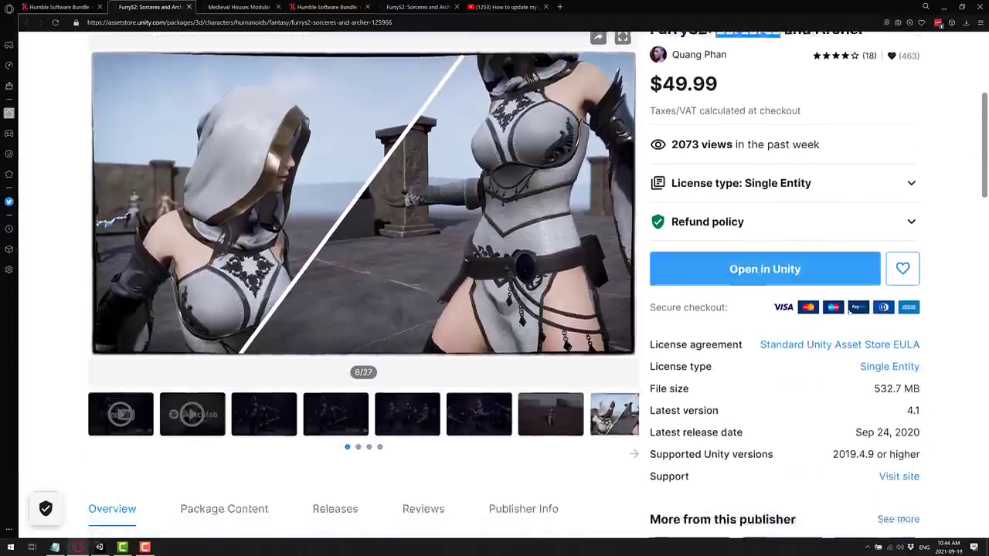
scroll(849, 312, down, 4)
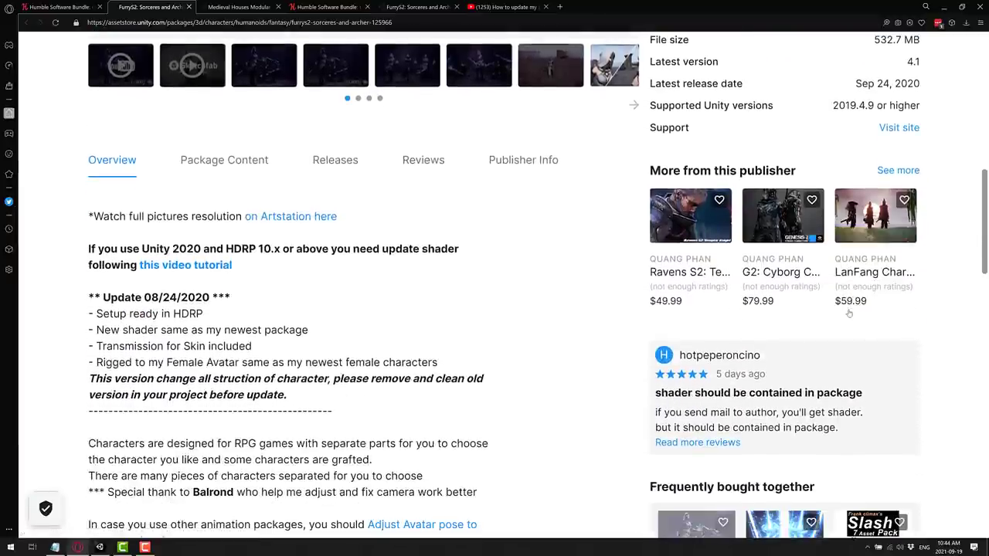
scroll(849, 313, down, 3)
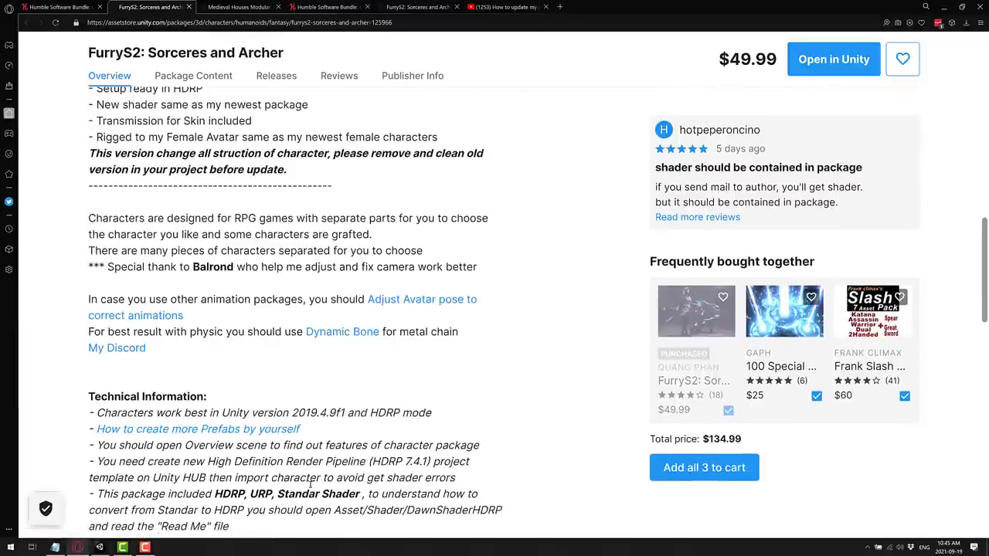
Highlight 'HDRP, URP, Standar Shader' and the word Standar, then scroll back up to the gallery.
scroll(256, 386, down, 1)
drag(214, 449, 364, 450)
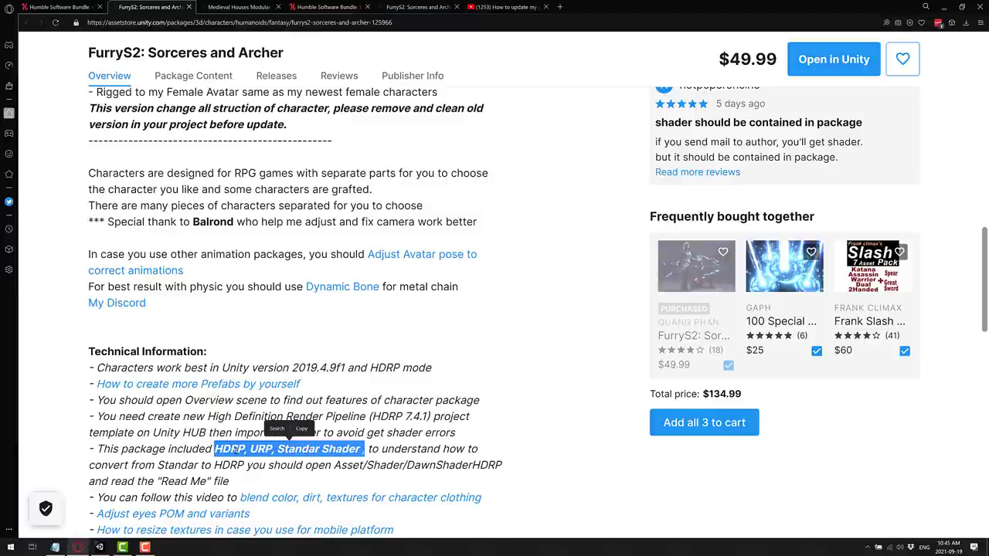
double_click(311, 449)
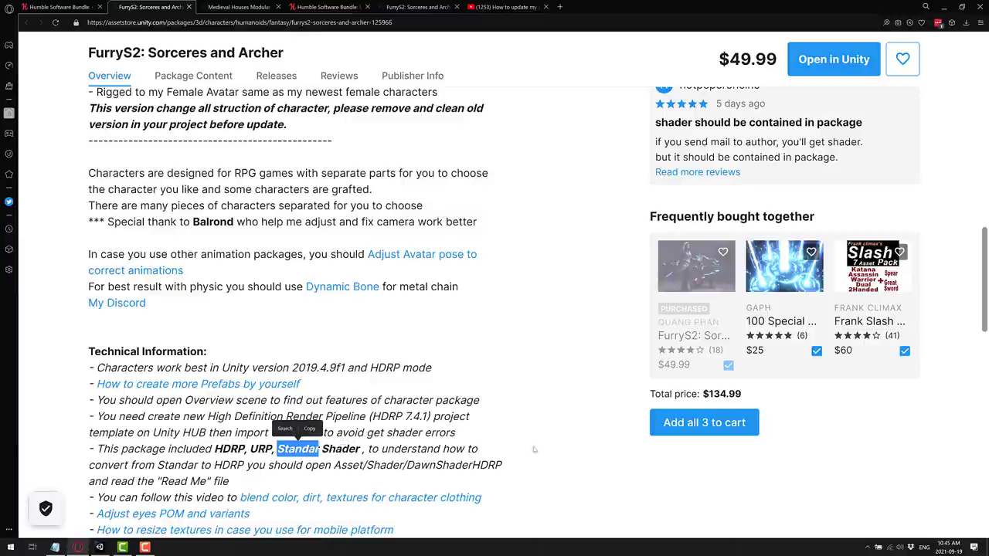
click(495, 448)
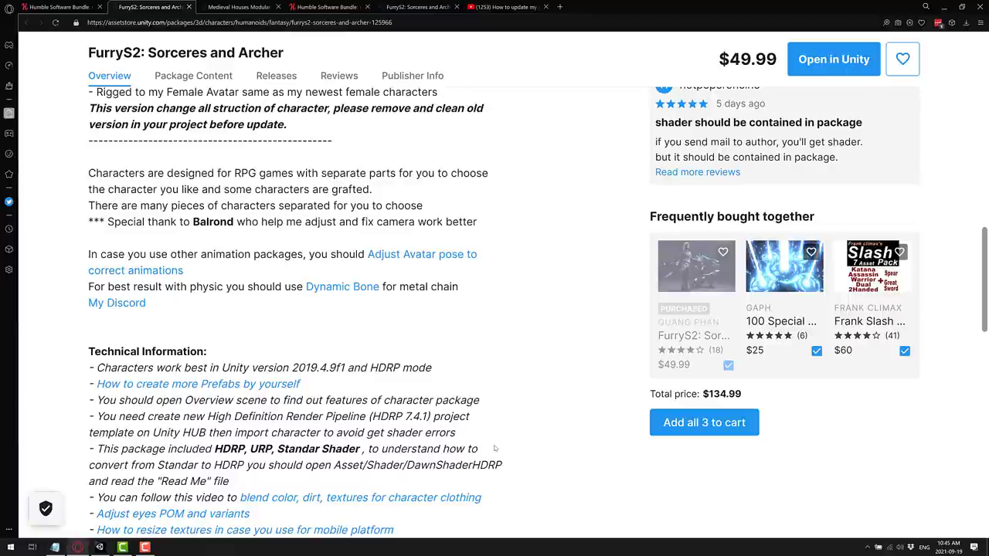
scroll(492, 432, up, 2)
scroll(487, 399, up, 4)
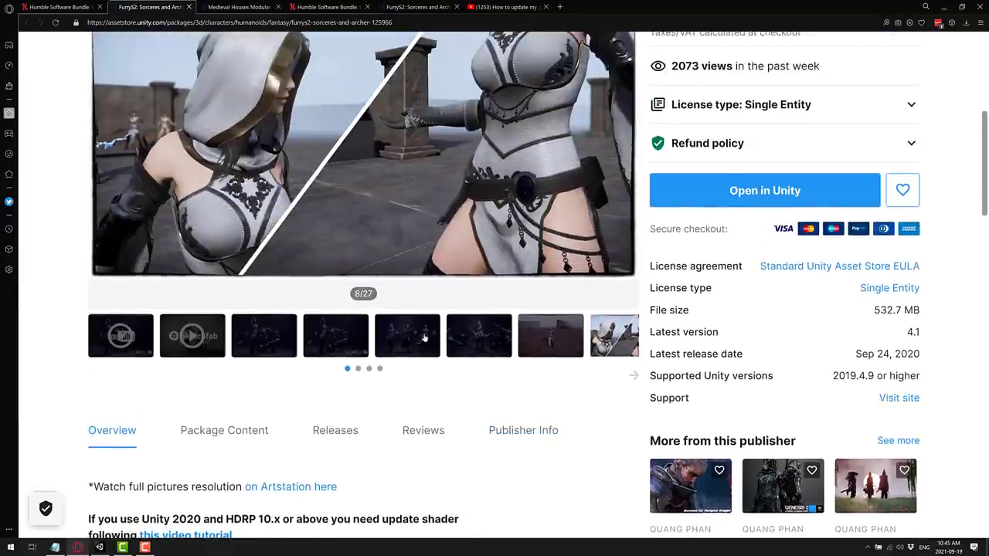
click(424, 338)
scroll(429, 347, up, 2)
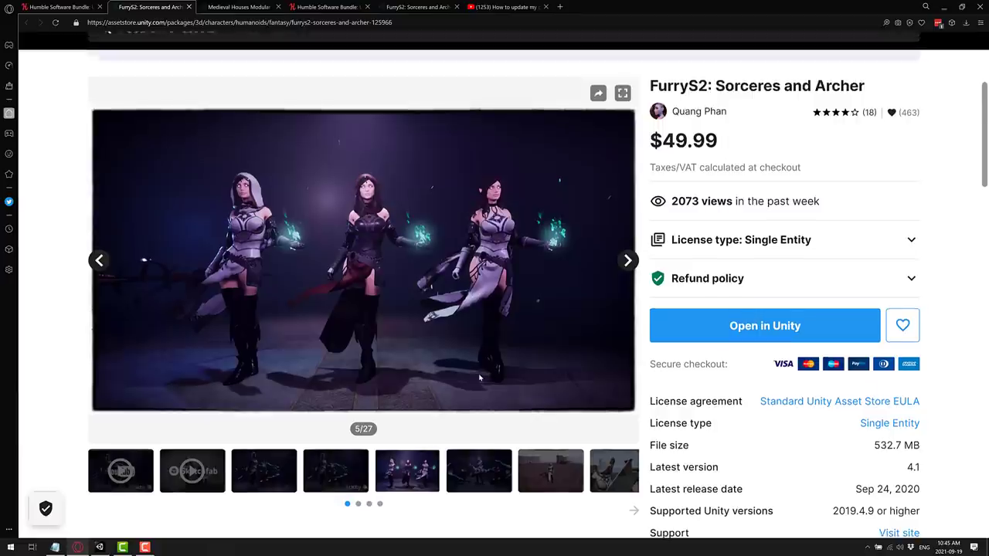
scroll(434, 358, down, 1)
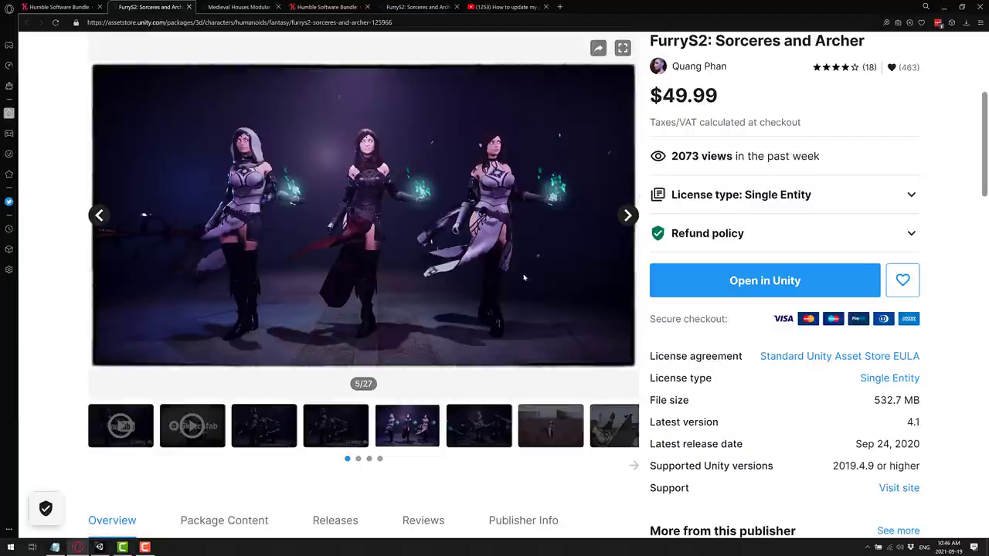
Return to the Humble Bundle tab, close the FurryS2 item details and scroll to the top.
key(ctrl+shift+Tab)
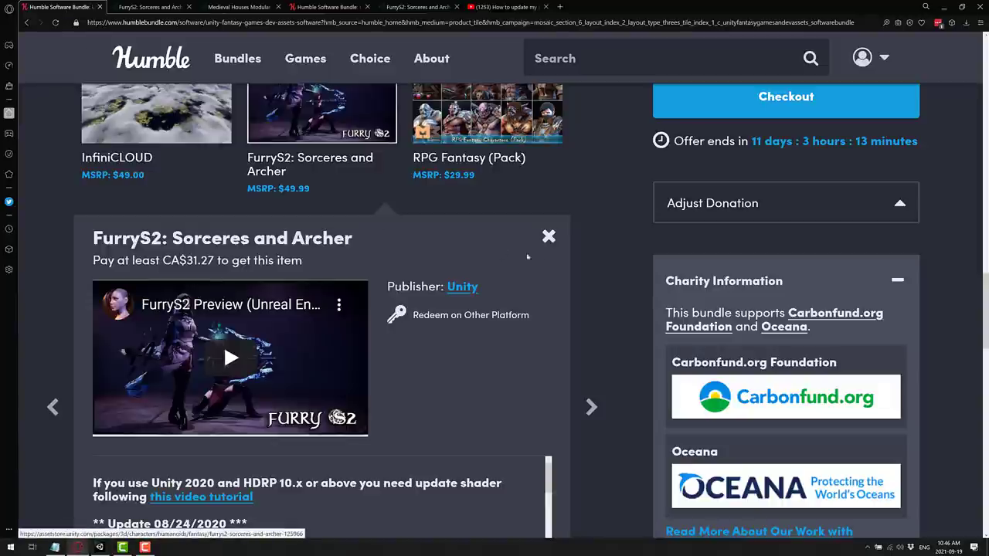
click(548, 237)
scroll(605, 282, up, 3)
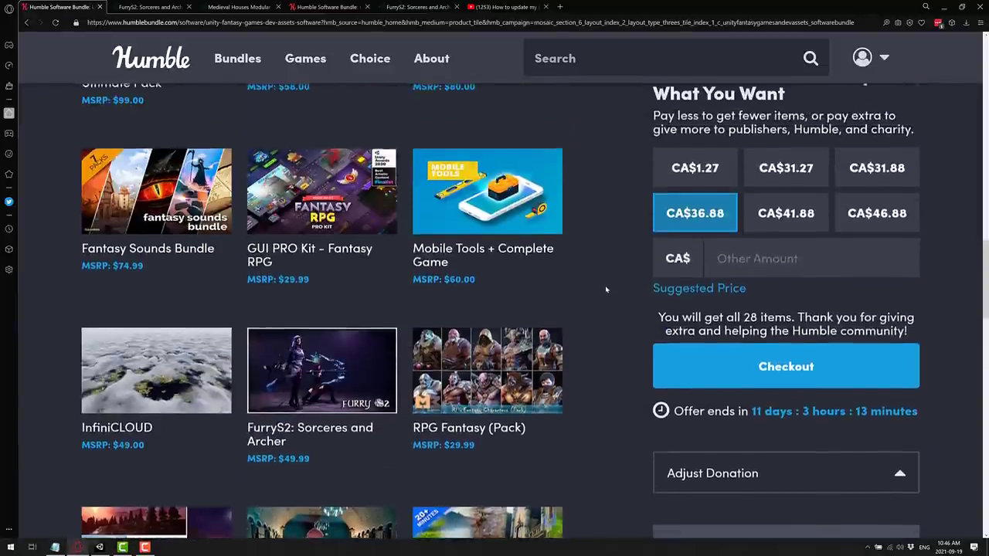
scroll(606, 289, up, 5)
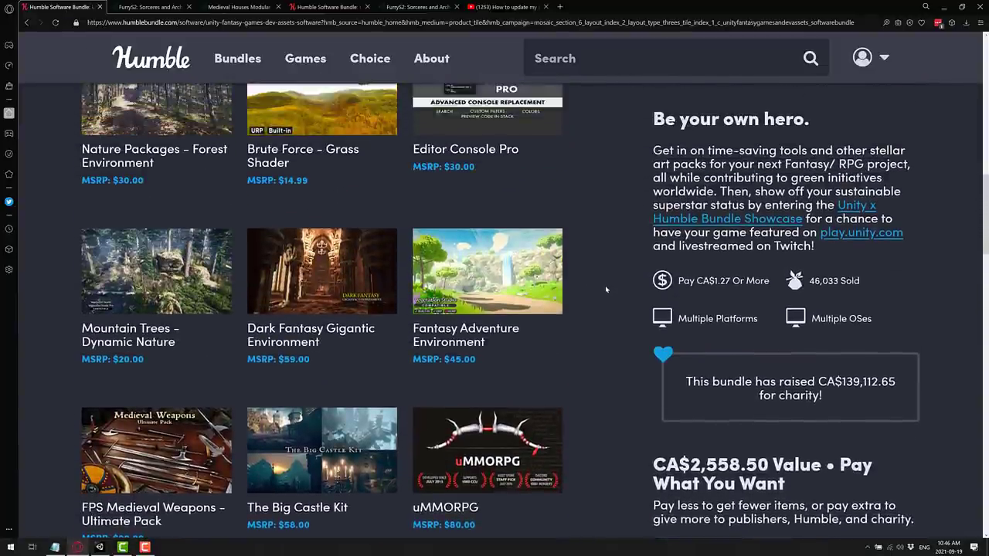
scroll(605, 289, up, 4)
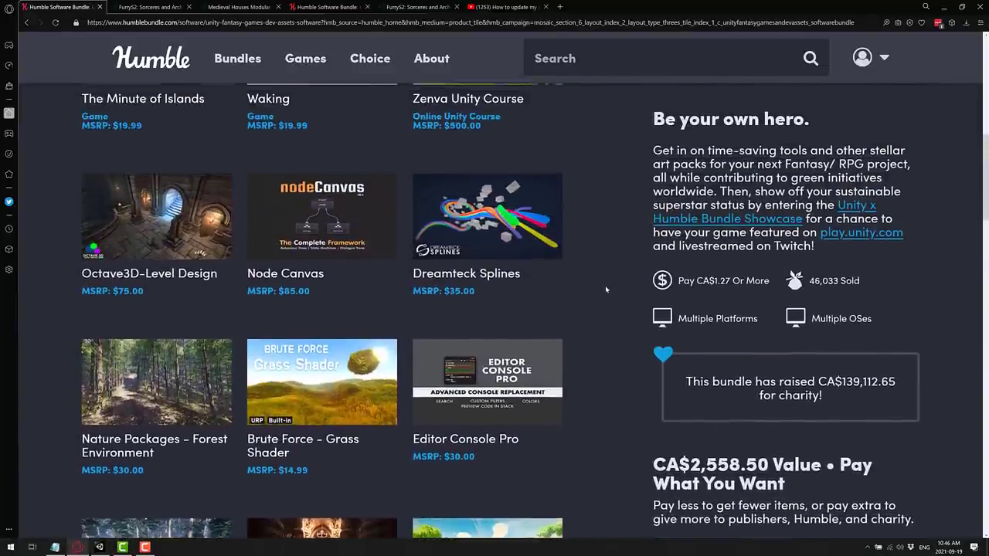
scroll(606, 289, up, 4)
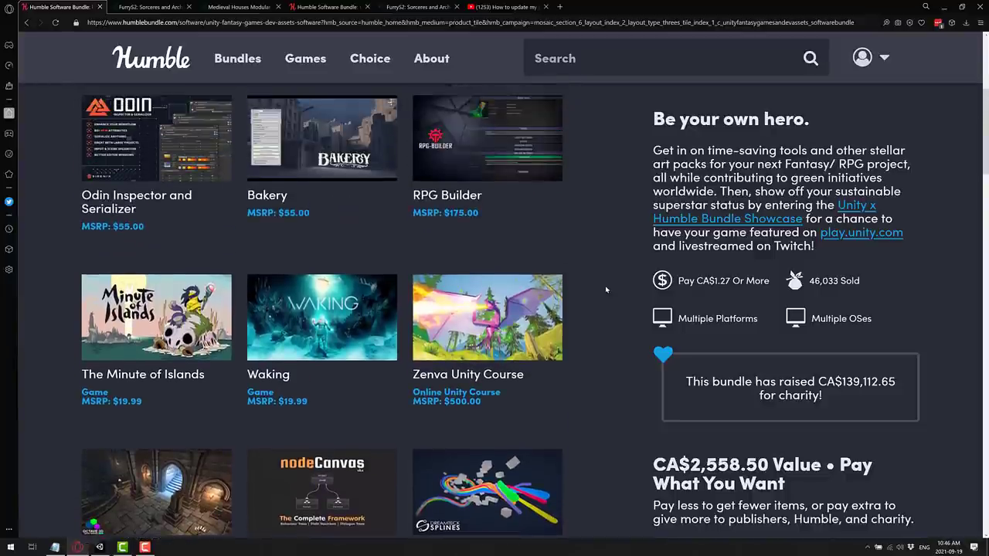
scroll(606, 289, up, 1)
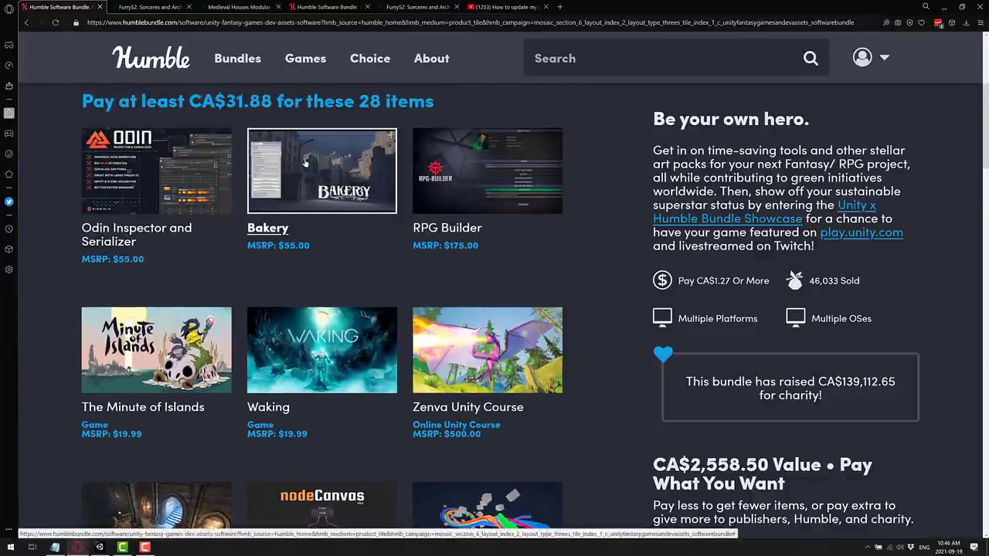
Scroll through the fantasy bundle's item grid and its CA$36.88 price options.
scroll(463, 170, down, 4)
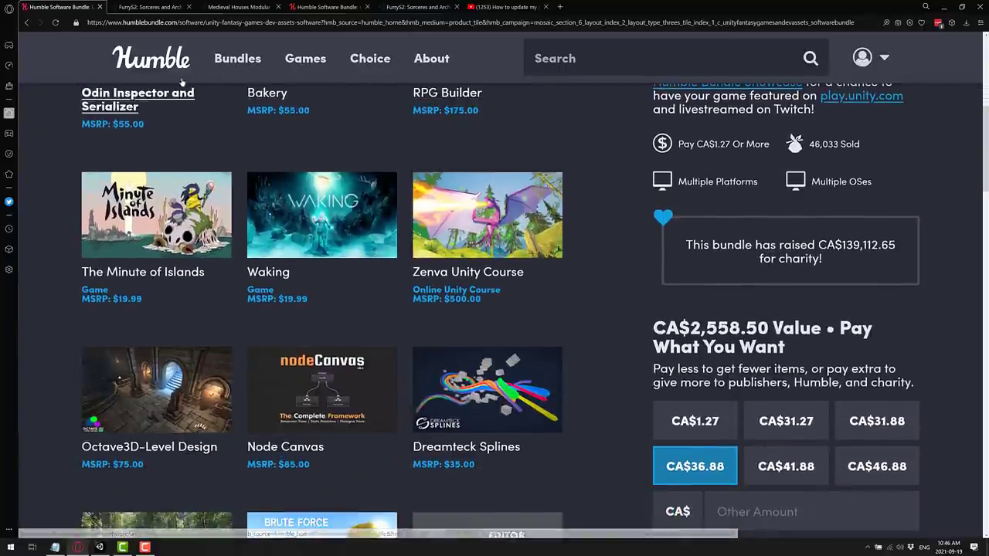
scroll(371, 260, up, 5)
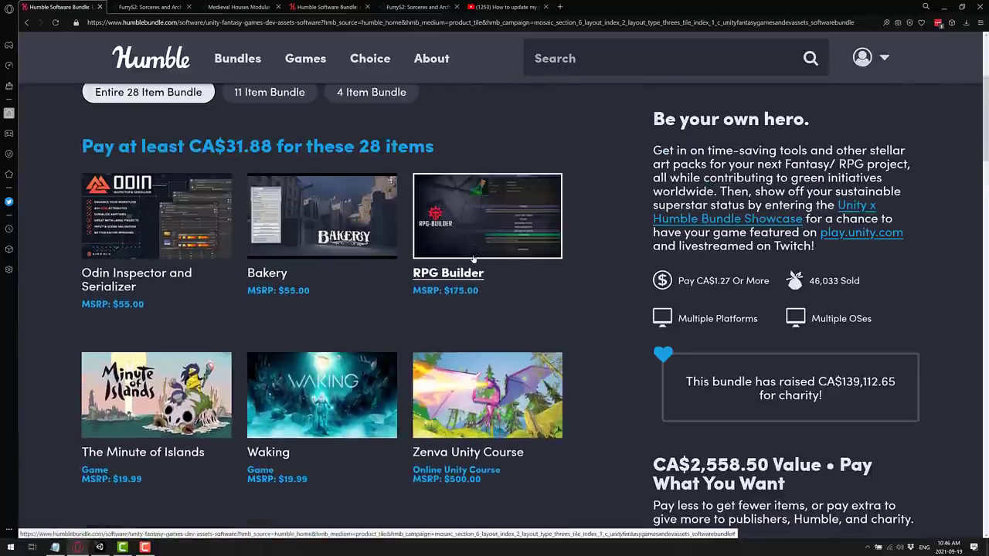
scroll(474, 261, down, 10)
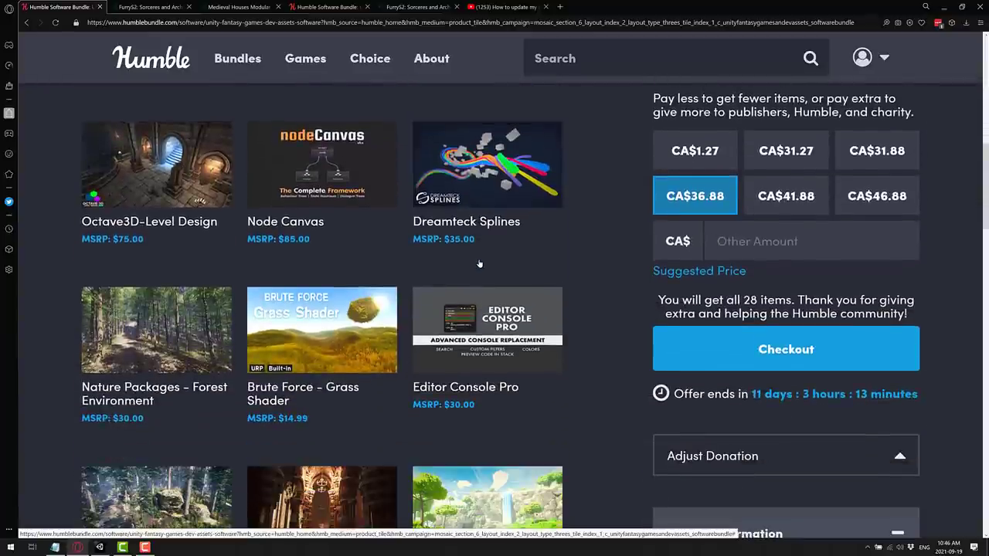
scroll(479, 265, down, 6)
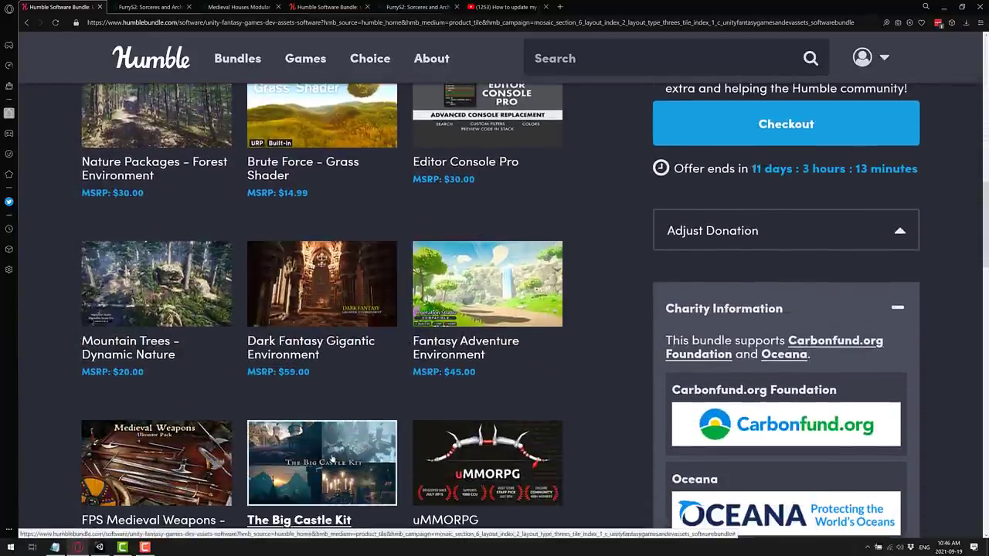
scroll(333, 458, down, 8)
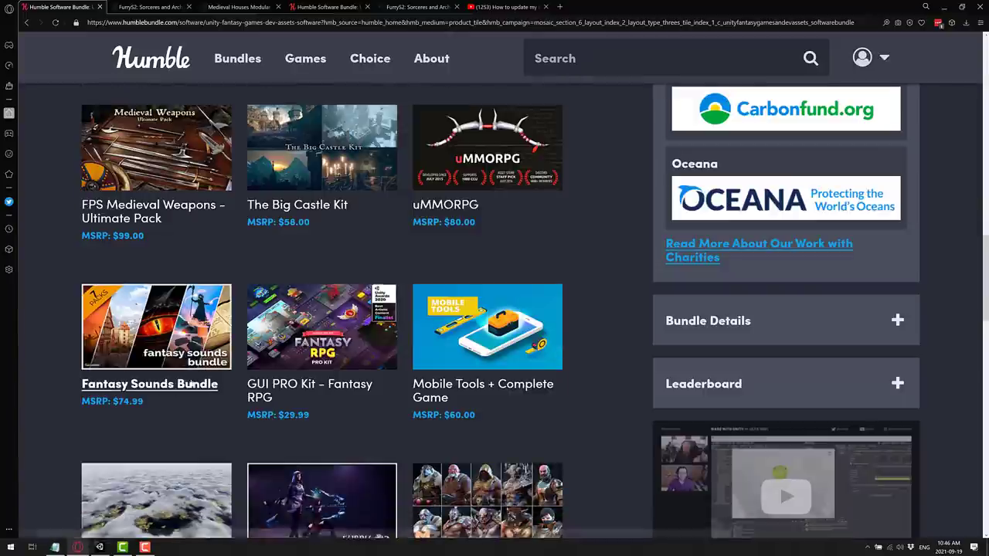
scroll(191, 384, down, 4)
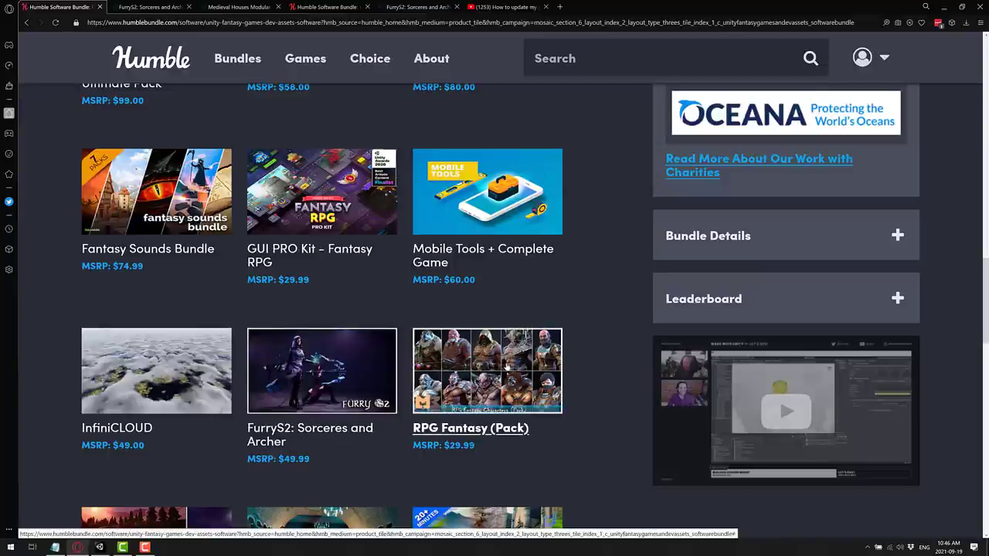
scroll(529, 357, down, 1)
scroll(528, 358, down, 3)
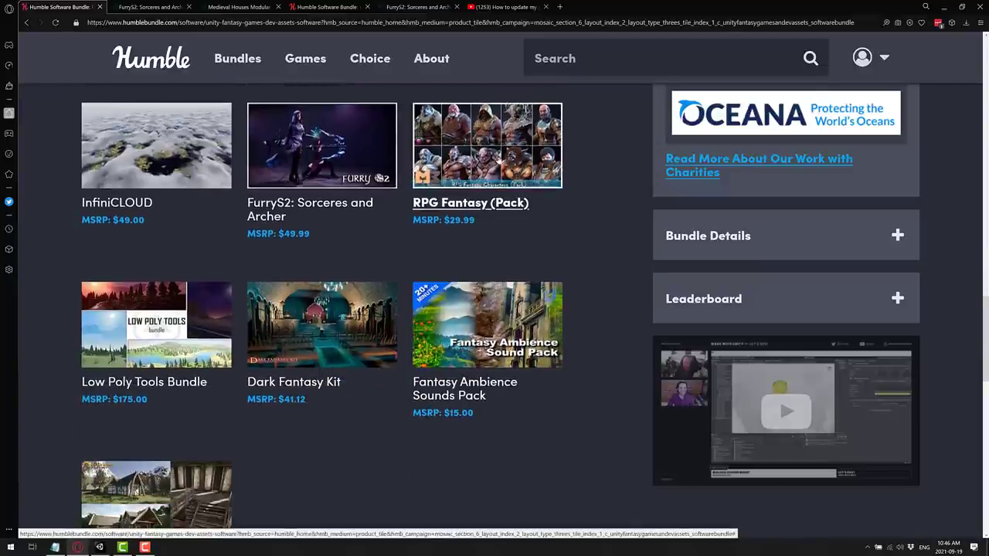
scroll(499, 178, up, 1)
scroll(500, 180, up, 8)
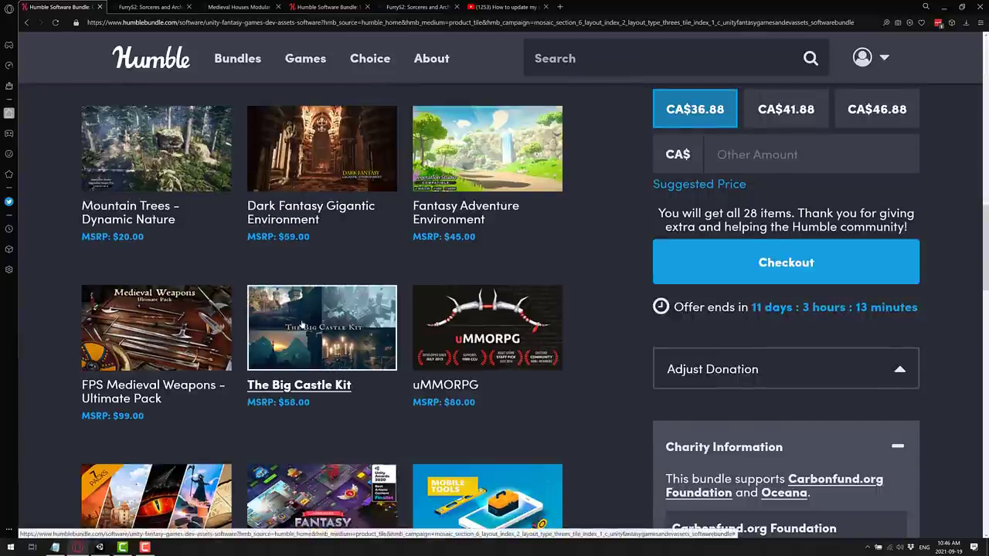
scroll(301, 325, up, 2)
scroll(152, 389, down, 1)
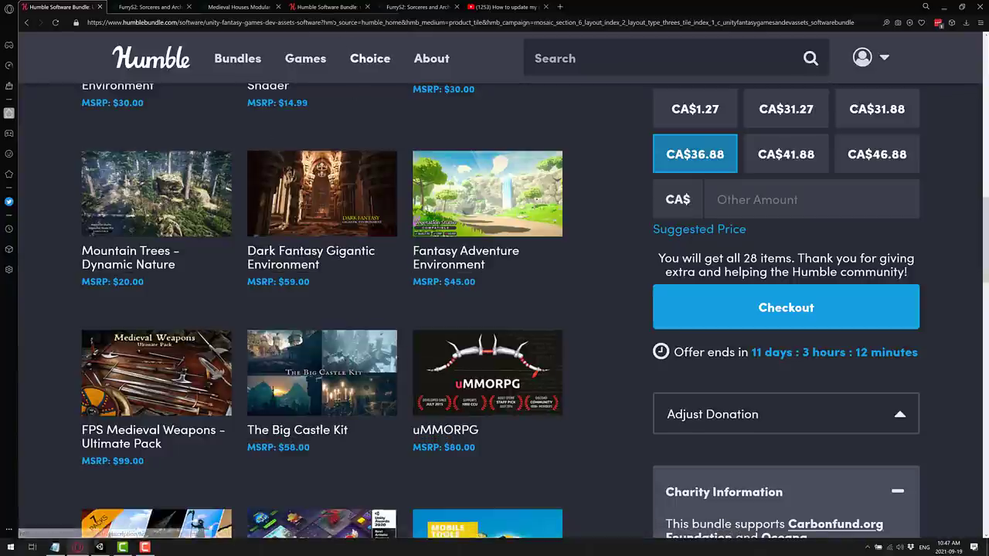
click(324, 6)
scroll(396, 342, down, 3)
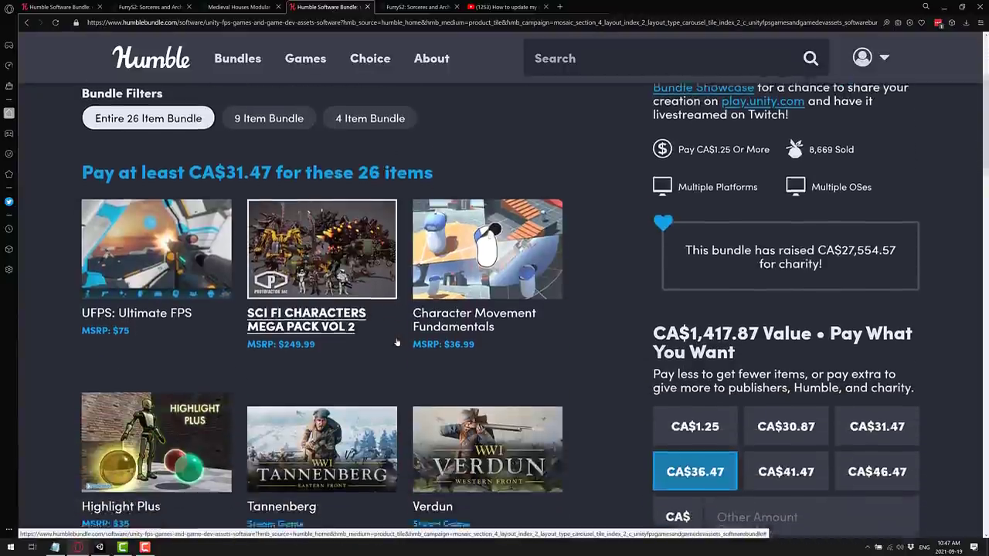
scroll(396, 343, down, 1)
scroll(273, 292, down, 1)
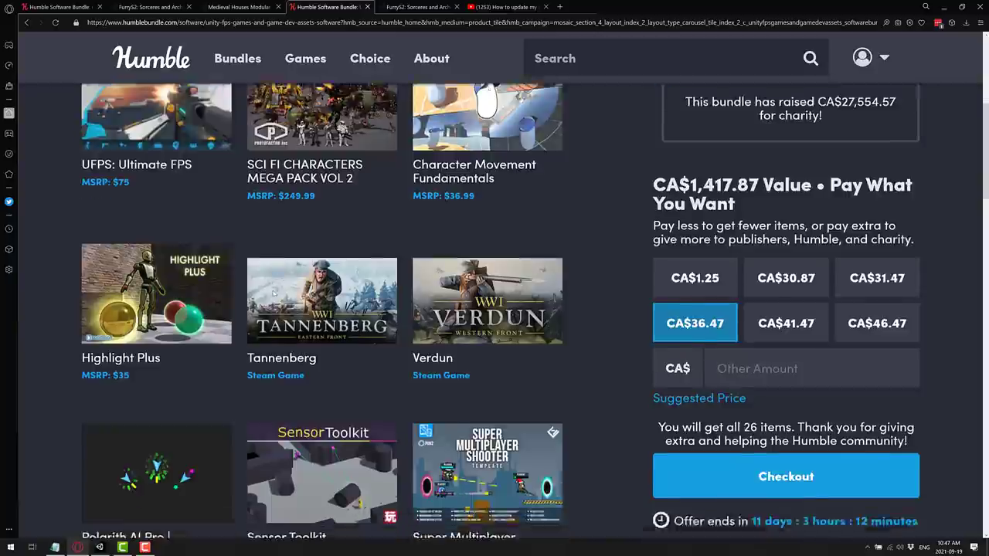
scroll(274, 292, down, 4)
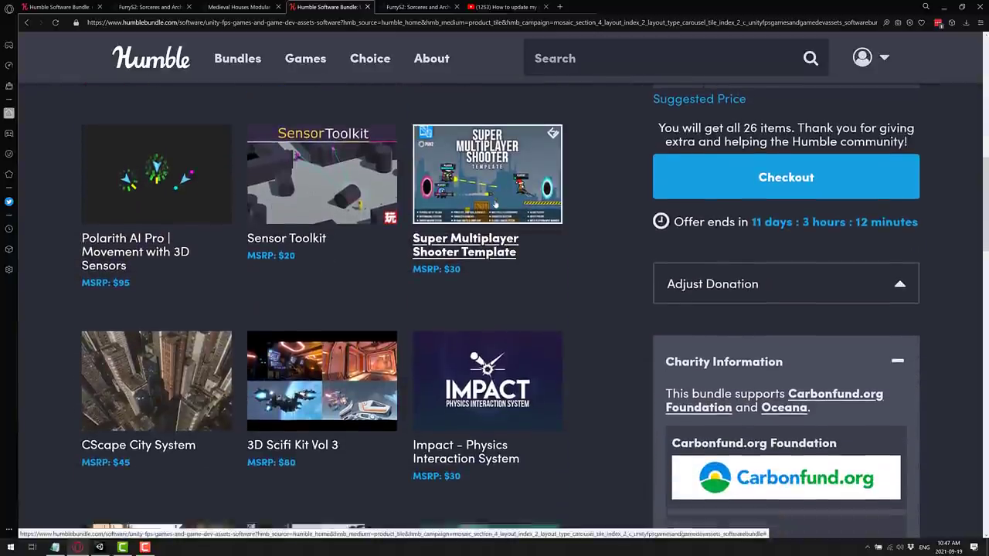
scroll(495, 205, down, 2)
scroll(494, 231, down, 2)
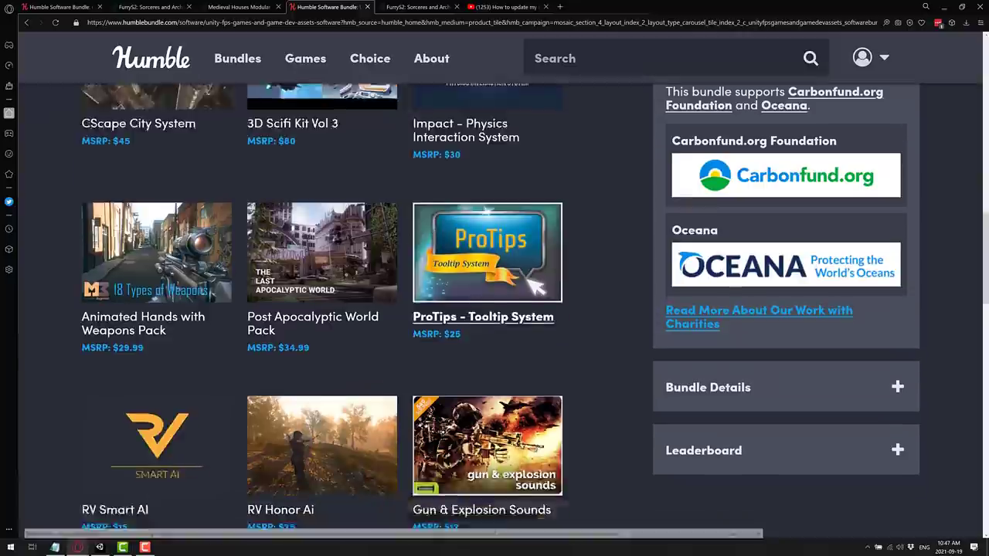
scroll(419, 303, down, 5)
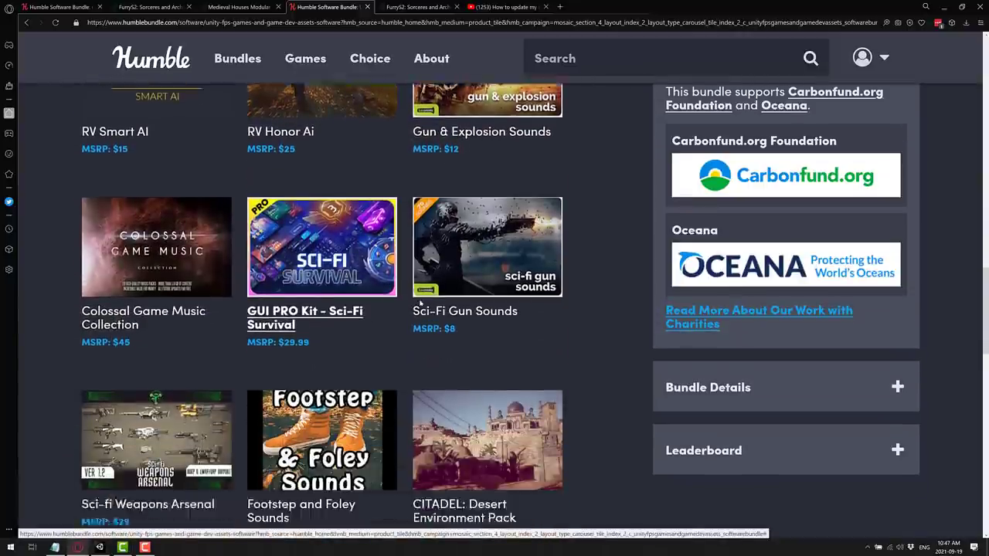
scroll(309, 247, up, 2)
click(82, 5)
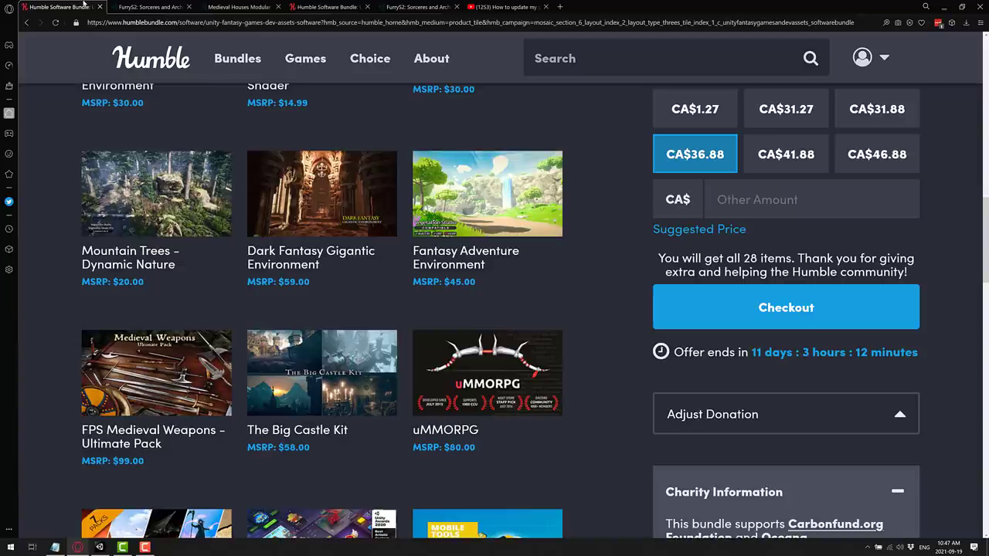
scroll(553, 317, up, 6)
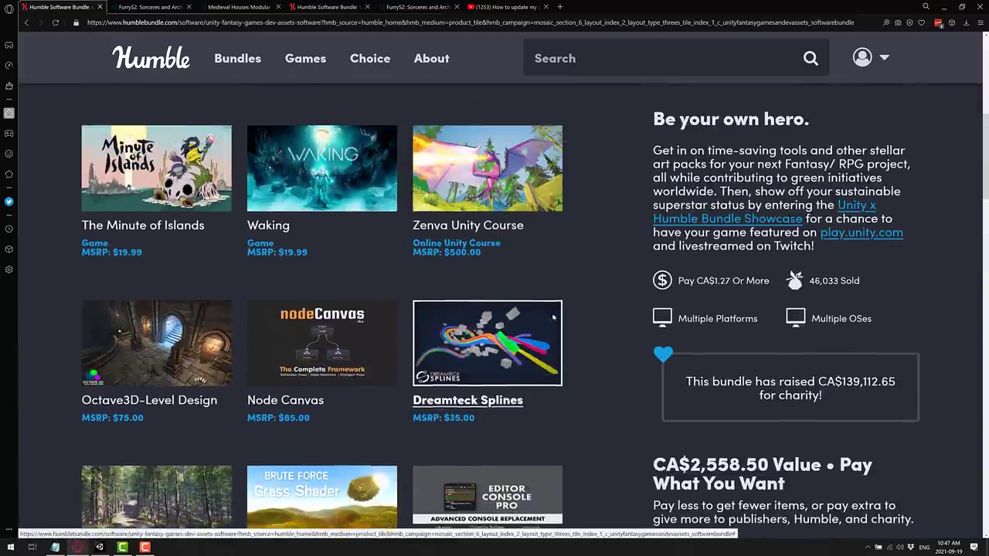
scroll(554, 317, up, 2)
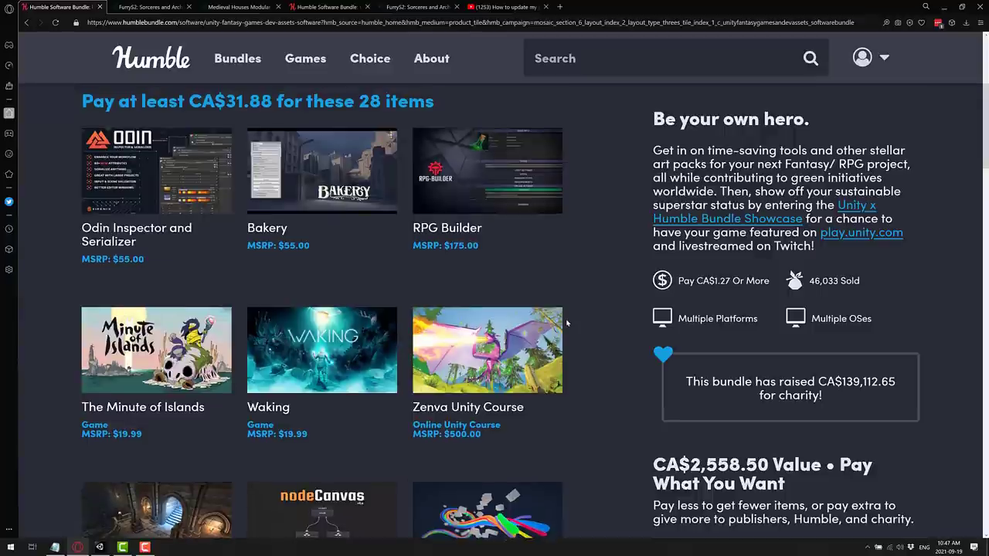
scroll(510, 317, down, 7)
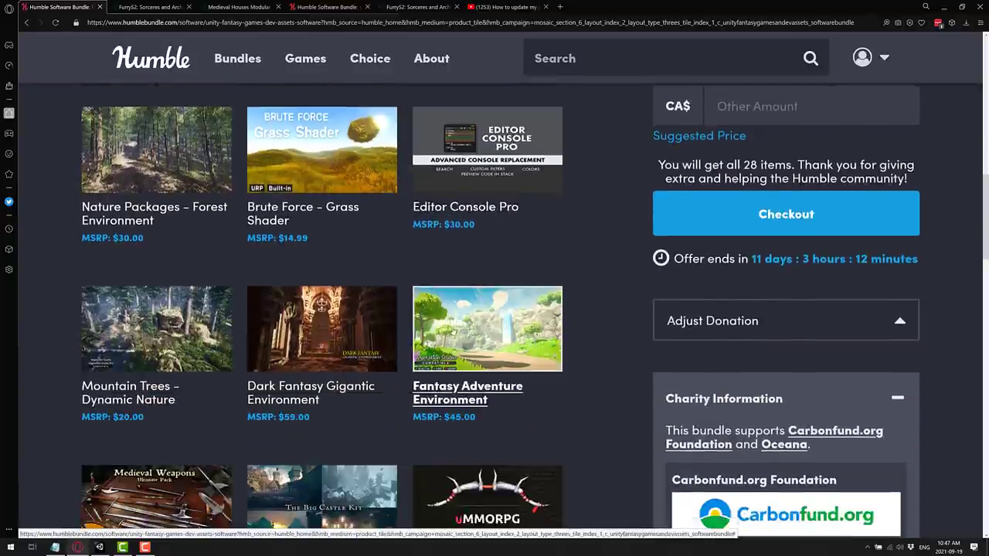
scroll(426, 345, down, 5)
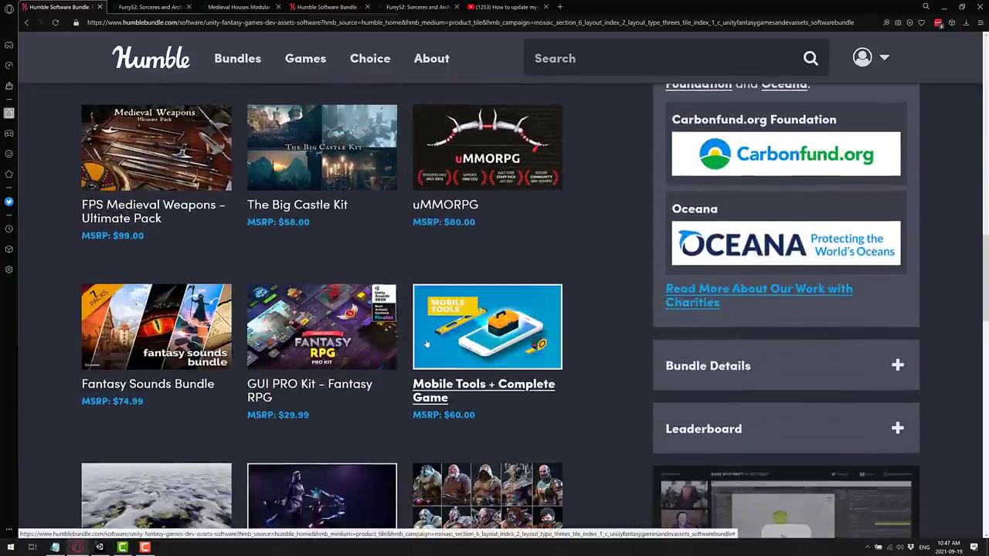
scroll(426, 344, down, 5)
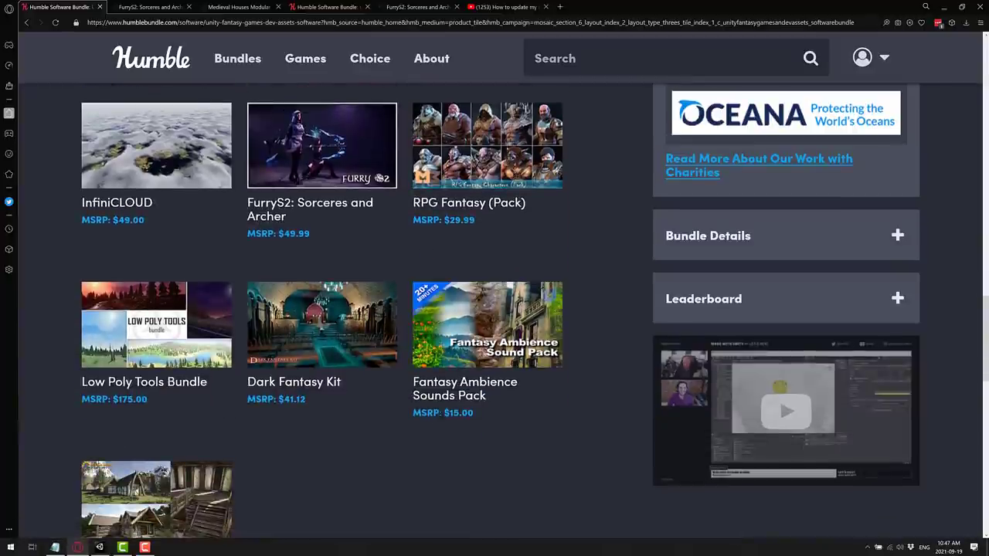
drag(443, 413, 475, 414)
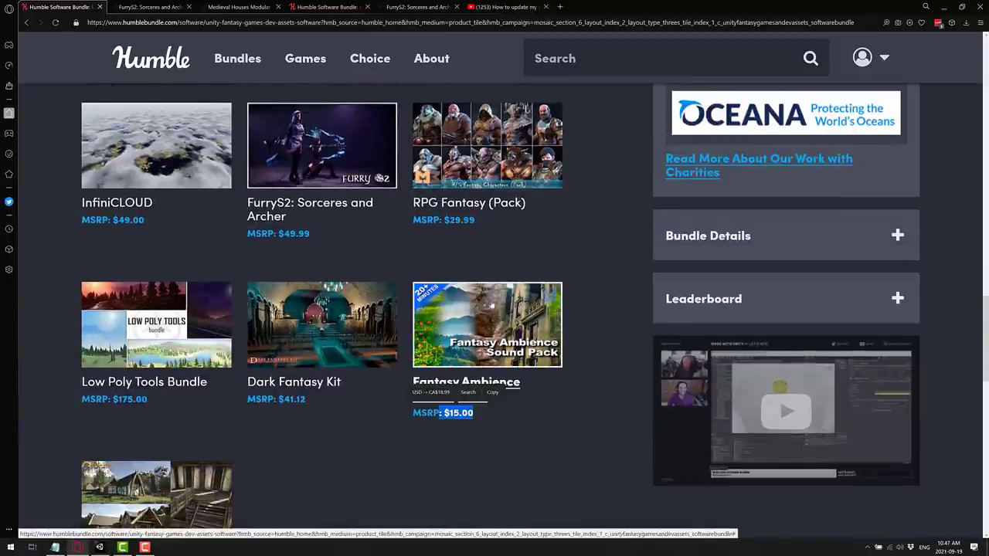
scroll(508, 300, up, 7)
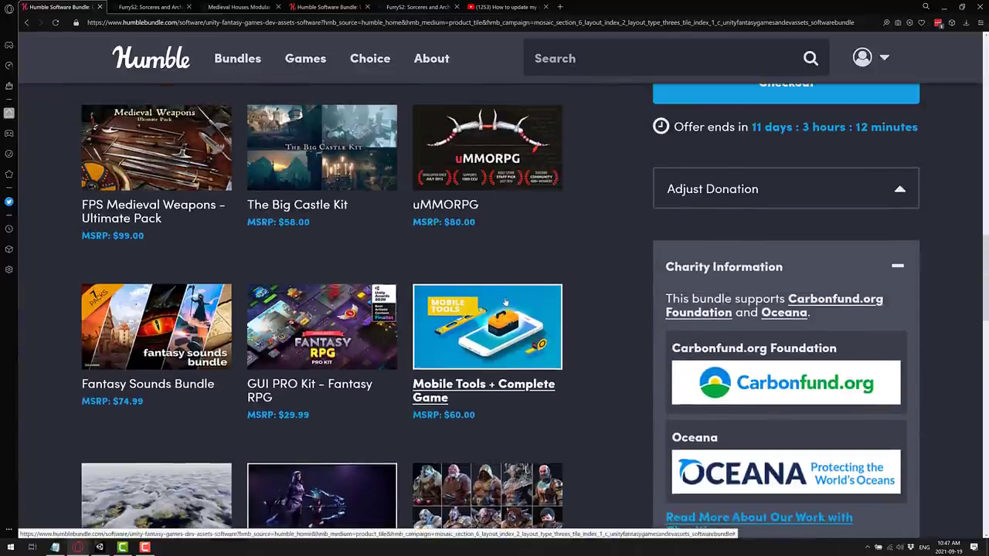
scroll(509, 298, up, 2)
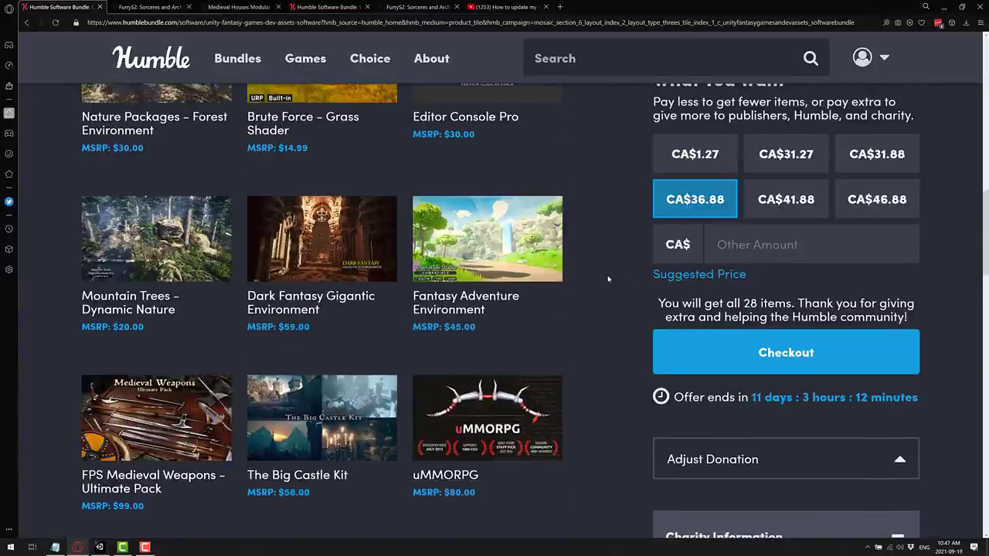